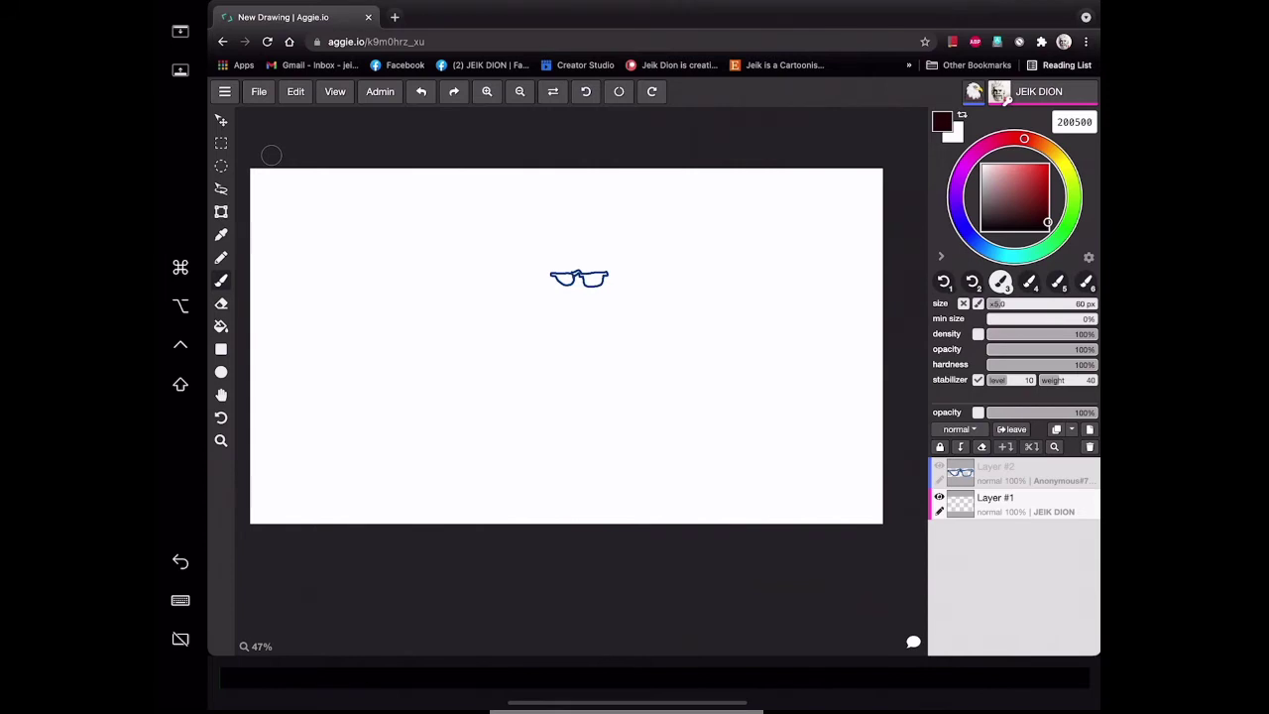
Set the brush size to 30 px and add a new layer above Layer #1.
left_click_drag(1001, 304, 994, 303)
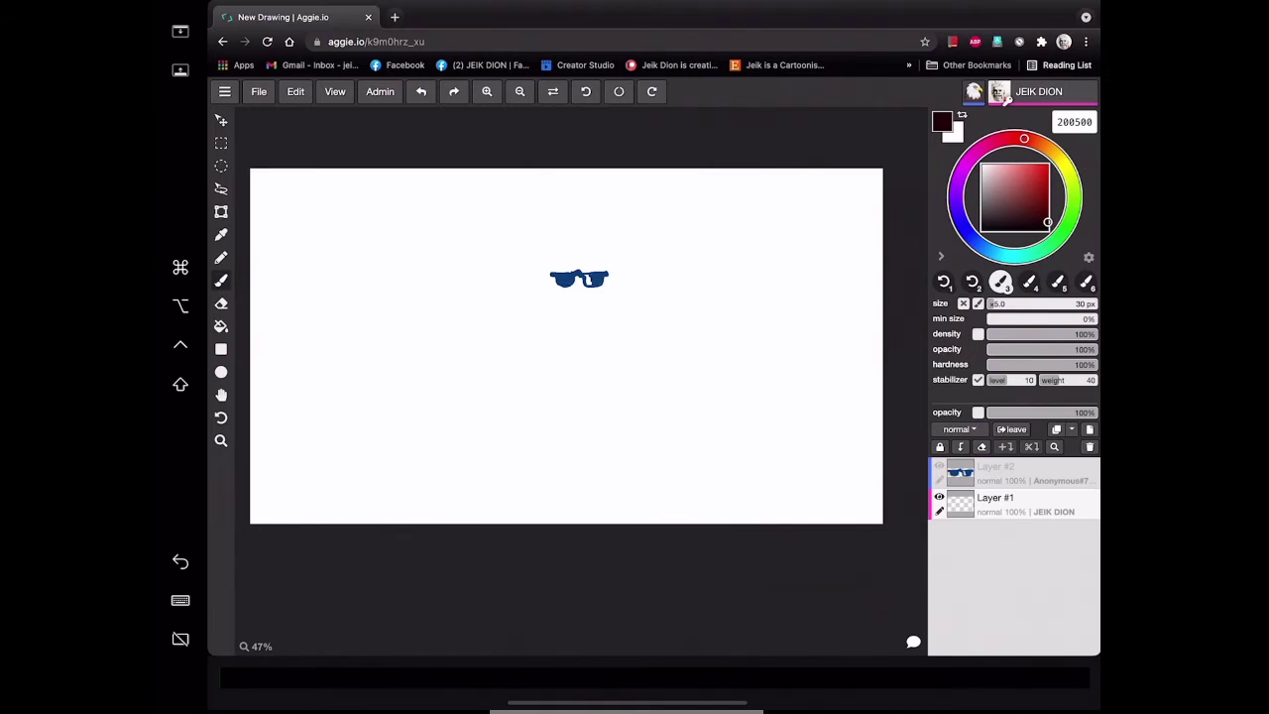
left_click_drag(575, 293, 585, 306)
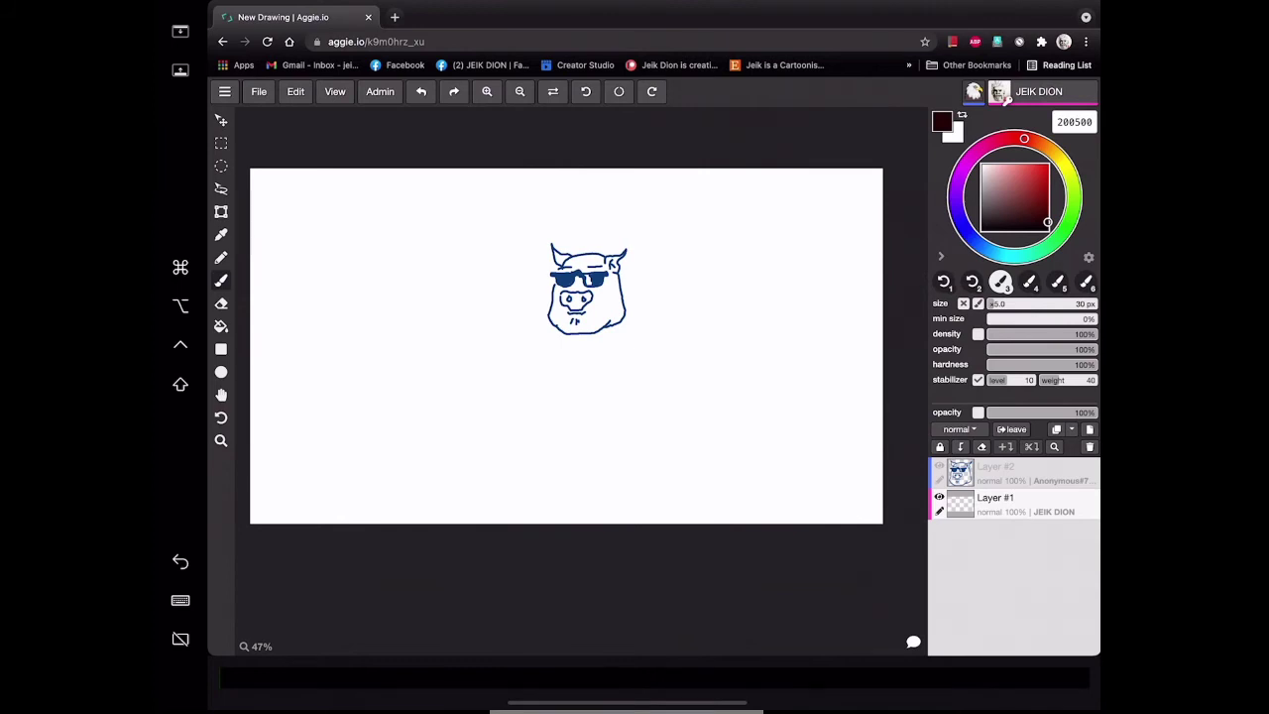
left_click(1089, 428)
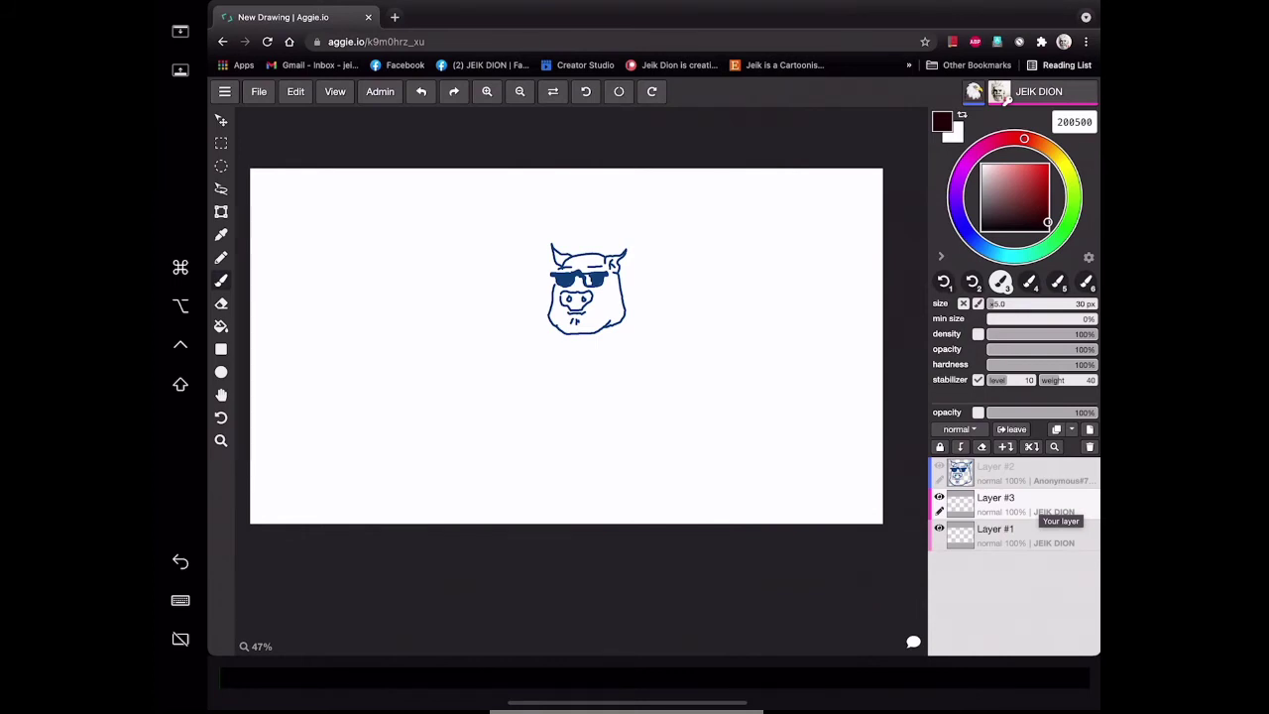
Draw a large pig's snout with nostrils and a smiling mouth near the canvas's left edge.
left_click(486, 91)
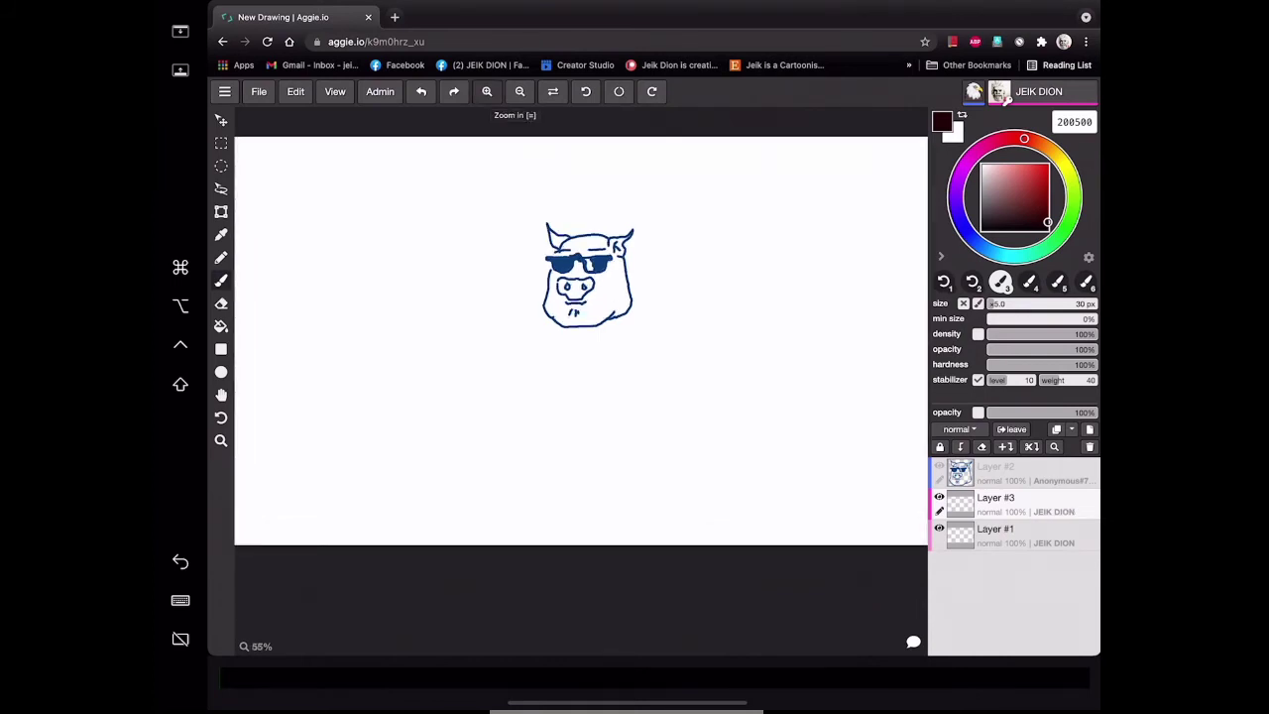
mouse_move(516, 447)
left_mouse_down()
mouse_move(589, 513)
mouse_move(583, 495)
left_mouse_up()
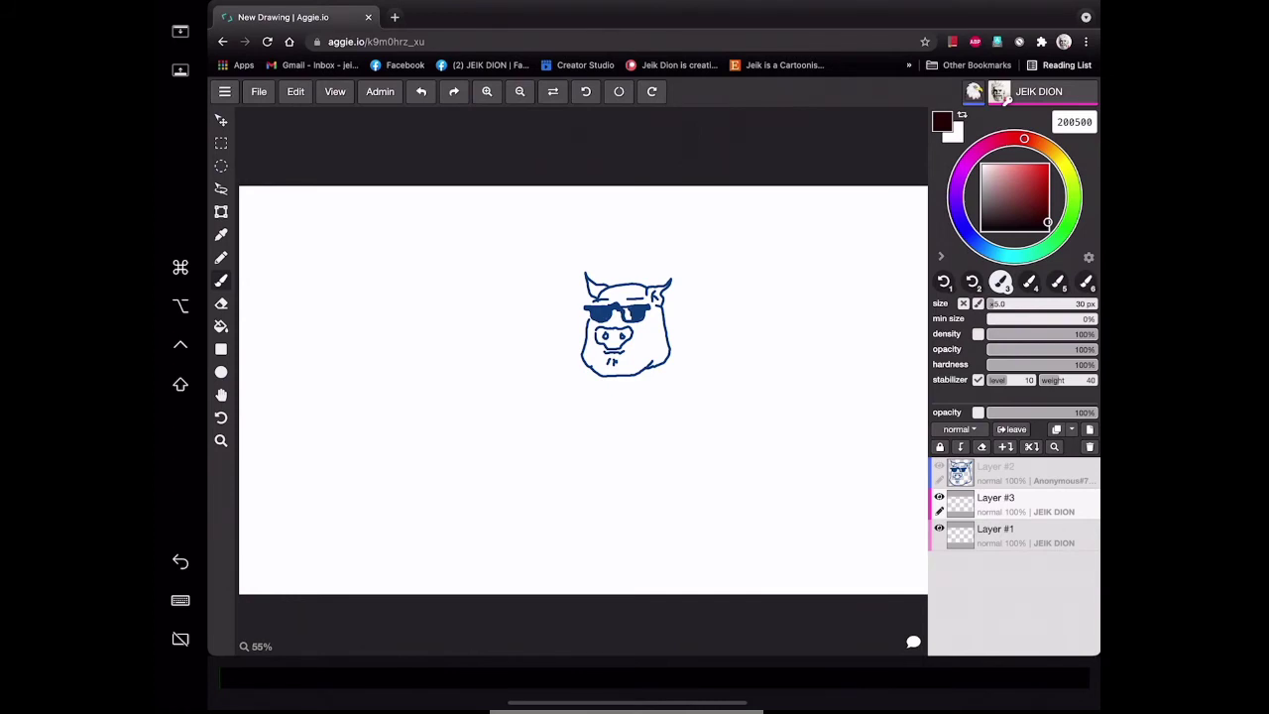
mouse_move(374, 353)
left_mouse_down()
mouse_move(401, 347)
mouse_move(416, 395)
left_mouse_up()
mouse_move(376, 344)
left_mouse_down()
mouse_move(349, 363)
mouse_move(339, 396)
mouse_move(410, 402)
mouse_move(364, 371)
mouse_move(379, 380)
mouse_move(402, 365)
mouse_move(411, 382)
mouse_move(406, 365)
mouse_move(365, 384)
mouse_move(345, 335)
left_mouse_up()
left_click_drag(337, 338, 323, 343)
mouse_move(408, 399)
left_mouse_down()
mouse_move(407, 428)
mouse_move(377, 437)
mouse_move(266, 430)
mouse_move(276, 420)
left_mouse_up()
left_click(295, 412)
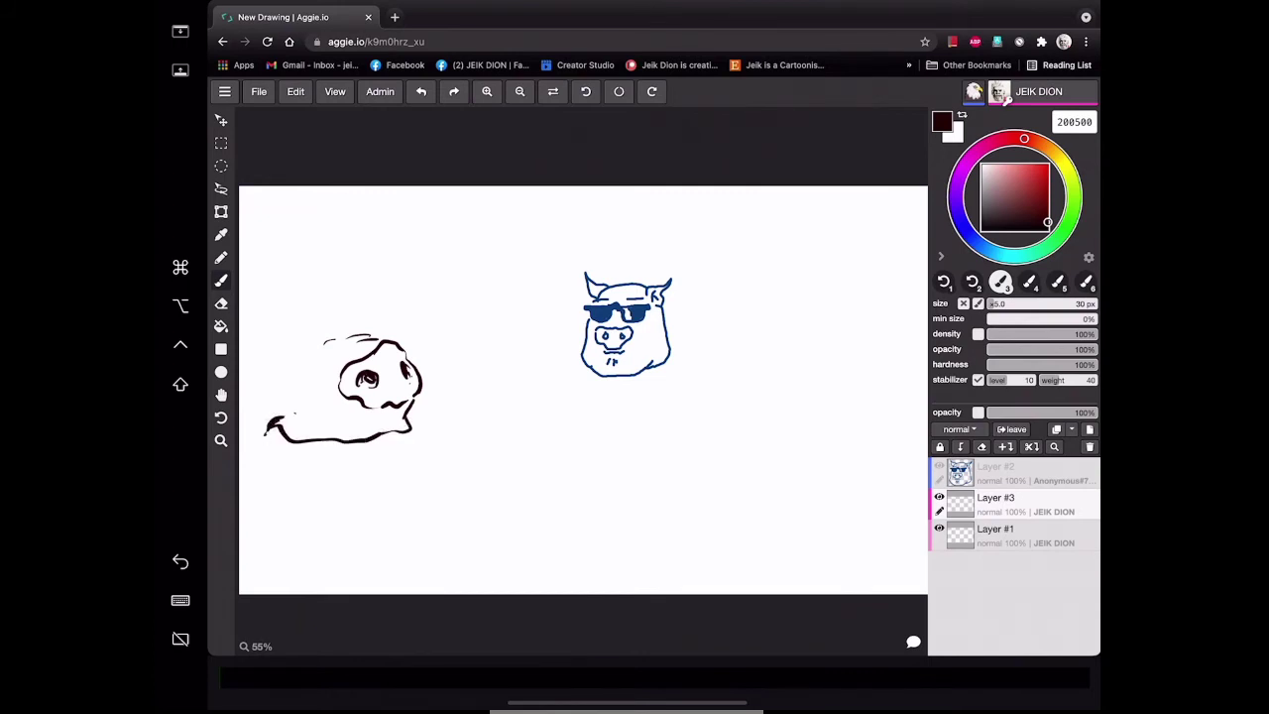
Draw the large pig's sunglasses frame above the snout and outline its right cheek and jowl.
mouse_move(262, 310)
left_mouse_down()
mouse_move(418, 303)
mouse_move(424, 319)
mouse_move(352, 318)
mouse_move(331, 339)
mouse_move(353, 305)
left_mouse_up()
mouse_move(266, 308)
left_mouse_down()
mouse_move(242, 312)
mouse_move(274, 344)
mouse_move(268, 354)
mouse_move(305, 353)
left_mouse_up()
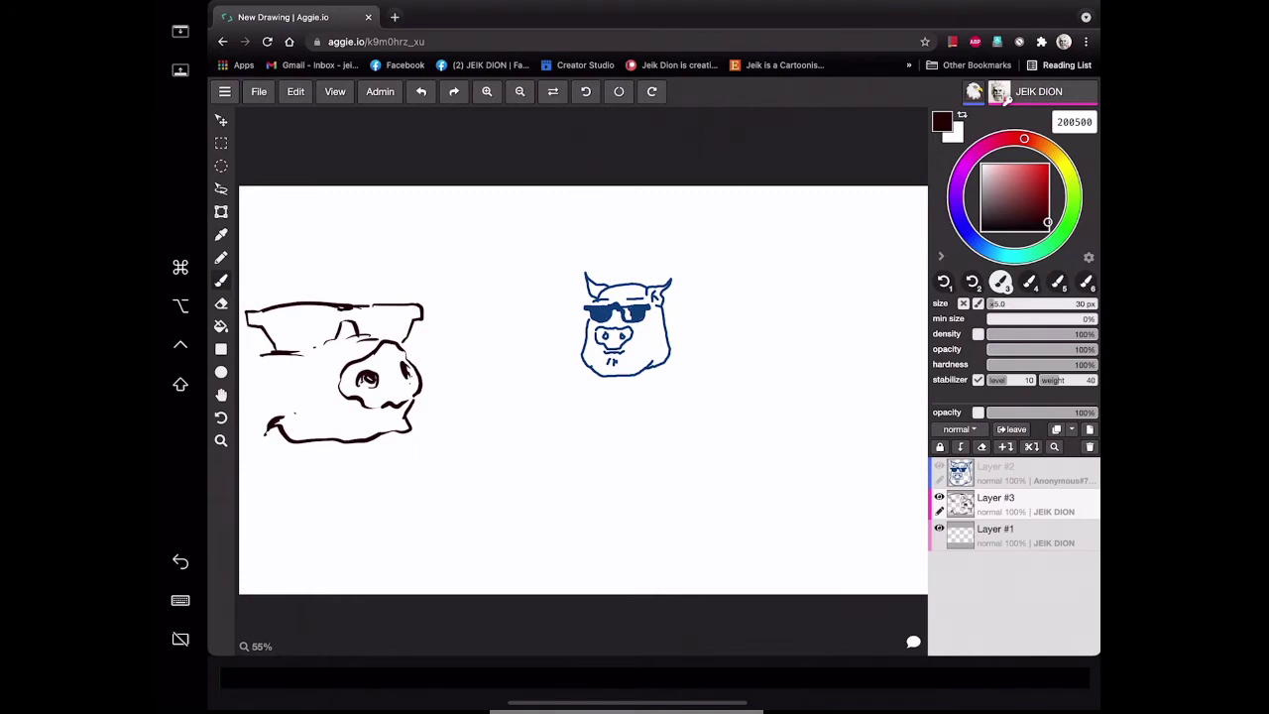
mouse_move(411, 333)
left_mouse_down()
mouse_move(433, 445)
mouse_move(365, 462)
left_mouse_up()
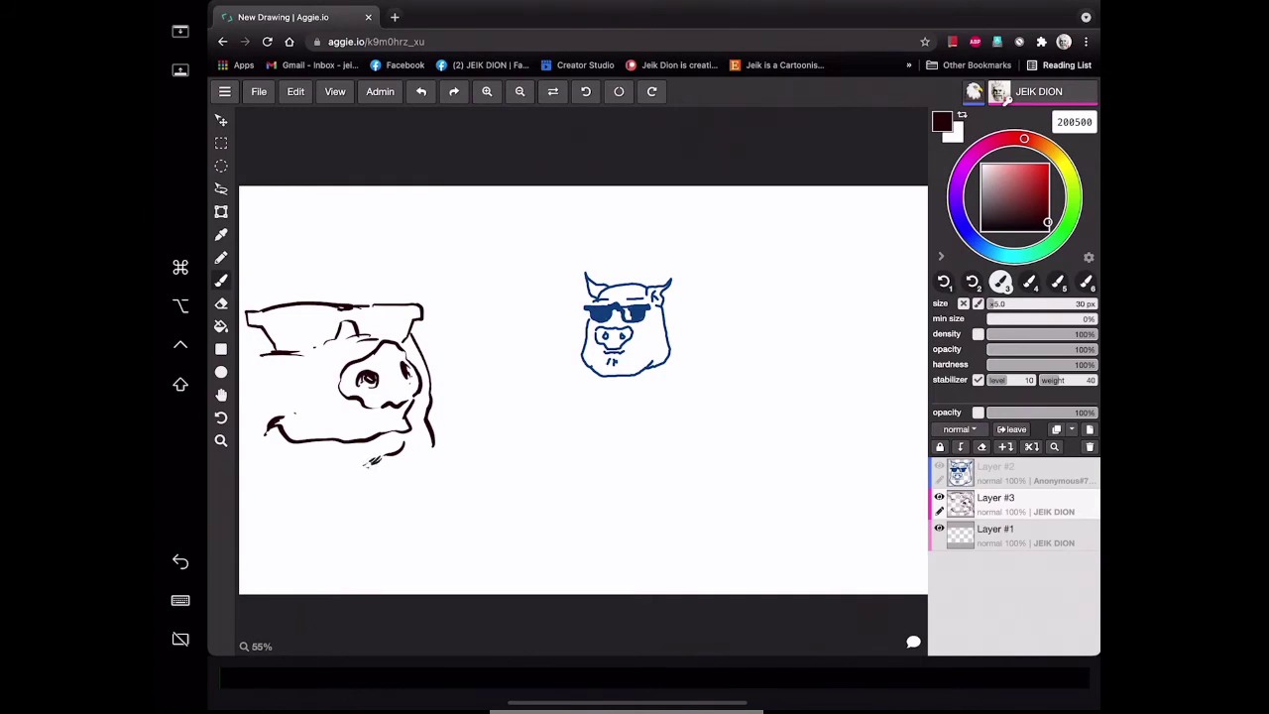
mouse_move(435, 448)
left_mouse_down()
mouse_move(443, 511)
mouse_move(375, 540)
left_mouse_up()
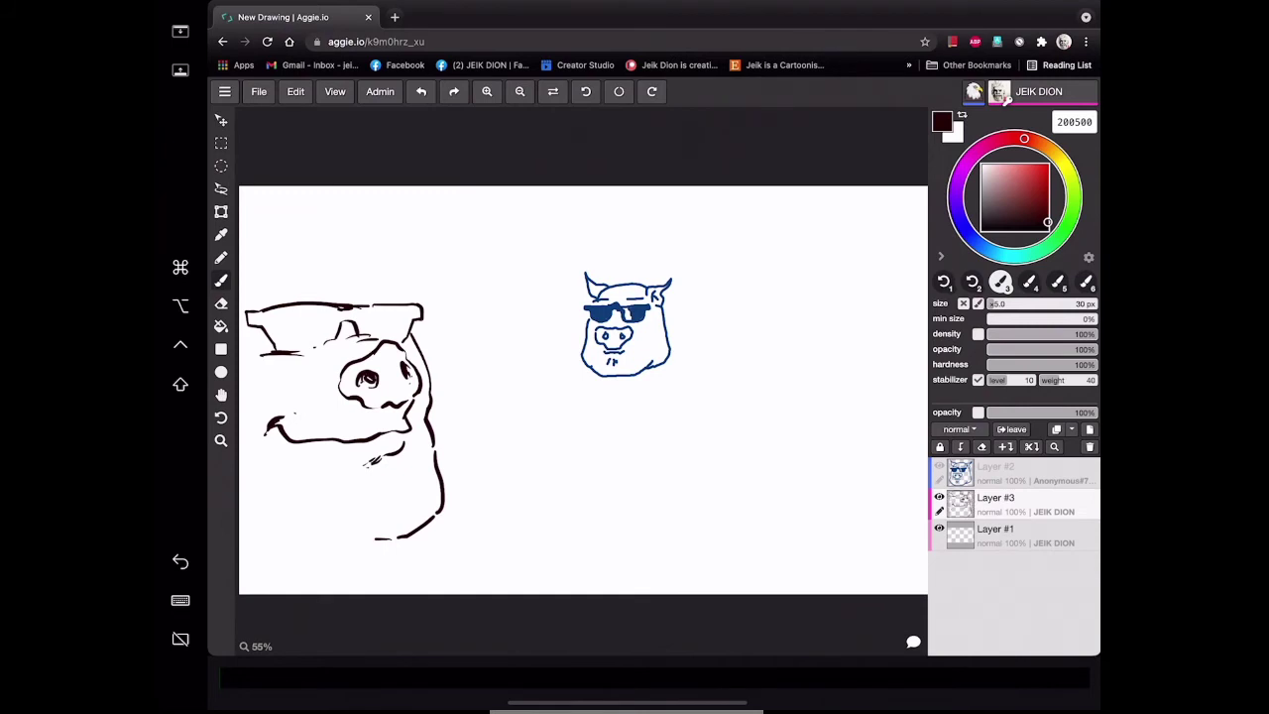
Draw the curve of the large pig's forehead and touch up the left corner of its sunglasses.
left_click_drag(406, 301, 367, 242)
key("h")
left_click_drag(500, 478, 544, 481)
key("b")
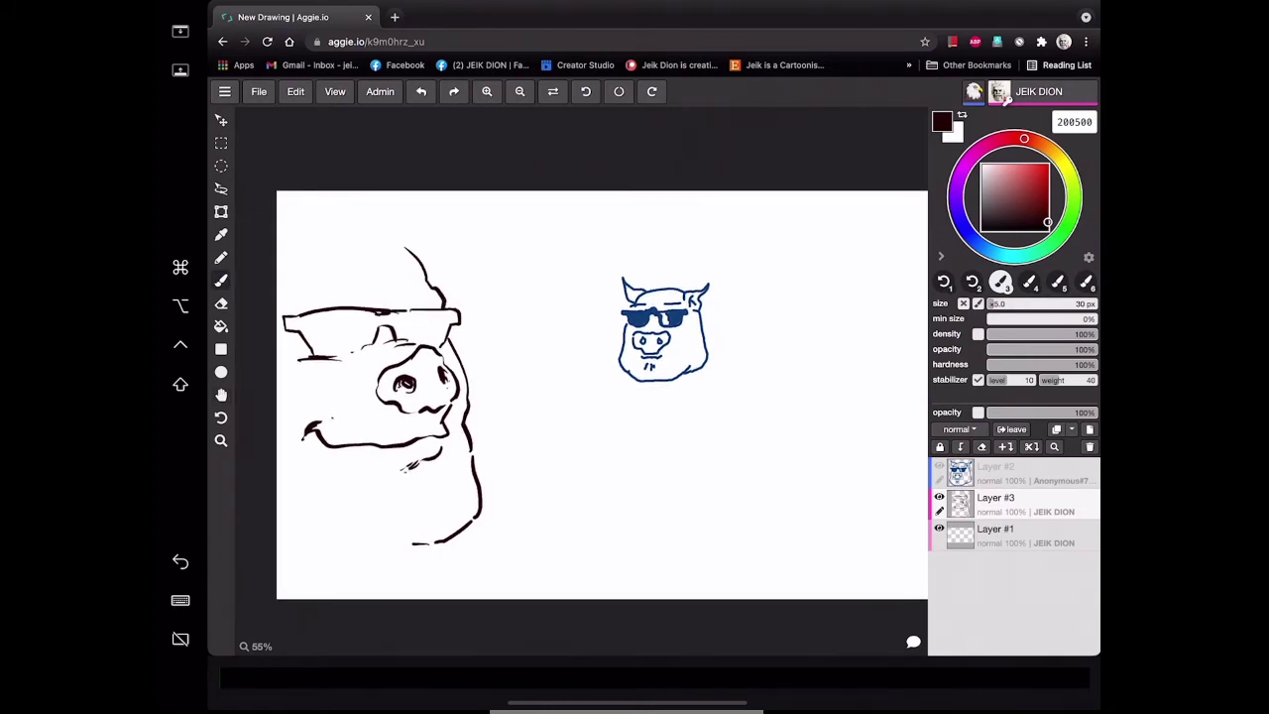
mouse_move(285, 316)
left_mouse_down()
mouse_move(267, 324)
mouse_move(286, 334)
left_mouse_up()
Draw a spiky mohawk on top of the large pig's head with dense hair strokes.
left_click_drag(381, 259, 407, 216)
mouse_move(369, 264)
left_mouse_down()
mouse_move(359, 210)
mouse_move(375, 197)
left_mouse_up()
left_click_drag(383, 220, 388, 189)
left_click_drag(388, 224, 406, 192)
left_click_drag(398, 226, 410, 205)
mouse_move(374, 254)
left_mouse_down()
mouse_move(327, 248)
mouse_move(277, 262)
mouse_move(297, 202)
mouse_move(340, 182)
mouse_move(373, 203)
left_mouse_up()
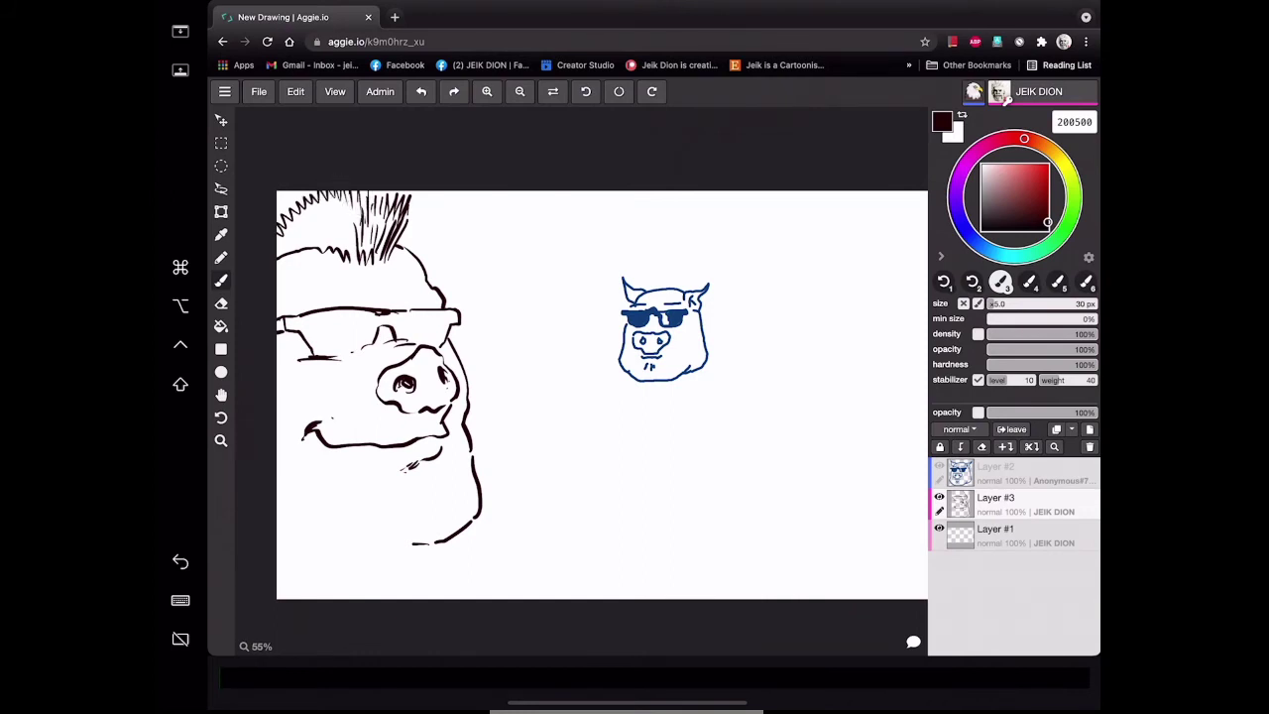
left_click_drag(270, 244, 338, 191)
mouse_move(337, 236)
left_mouse_down()
mouse_move(343, 191)
mouse_move(347, 203)
mouse_move(424, 193)
left_mouse_up()
Close the large pig's lower chin and draw its shoulder, arm and shirt neckline below the head.
mouse_move(303, 526)
left_mouse_down()
mouse_move(341, 543)
mouse_move(434, 527)
left_mouse_up()
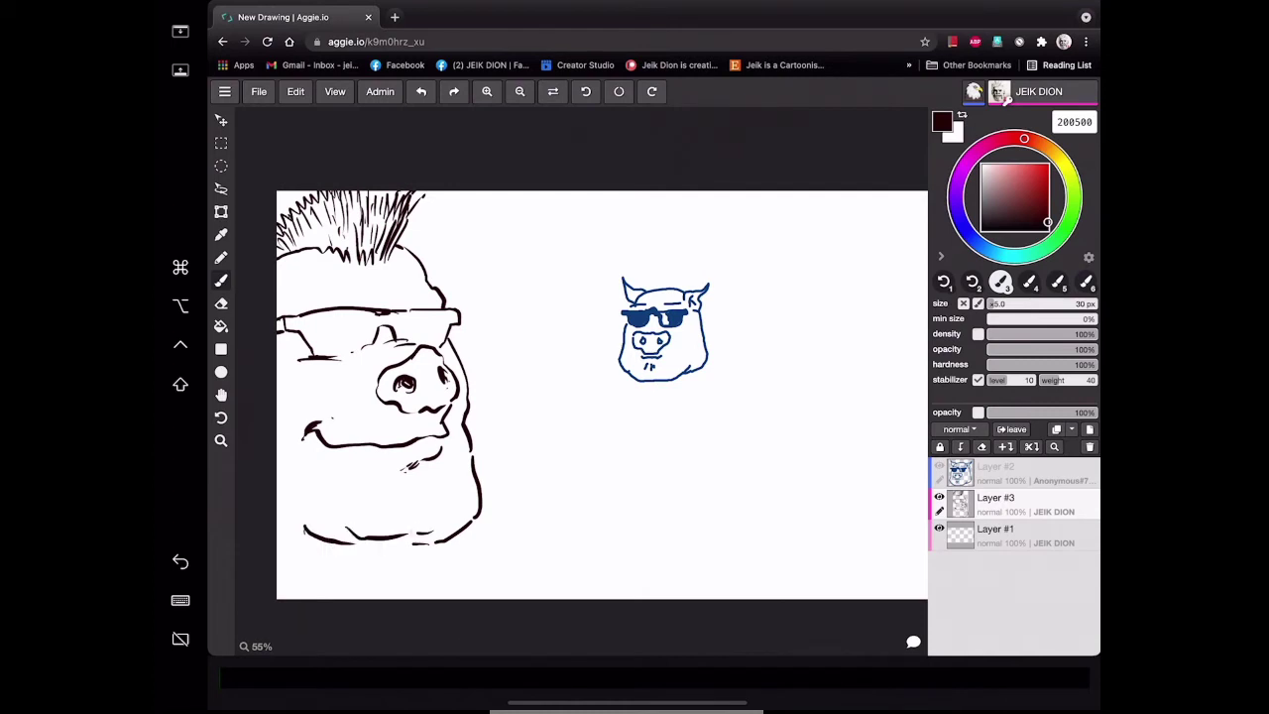
mouse_move(473, 449)
left_mouse_down()
mouse_move(583, 527)
mouse_move(611, 575)
left_mouse_up()
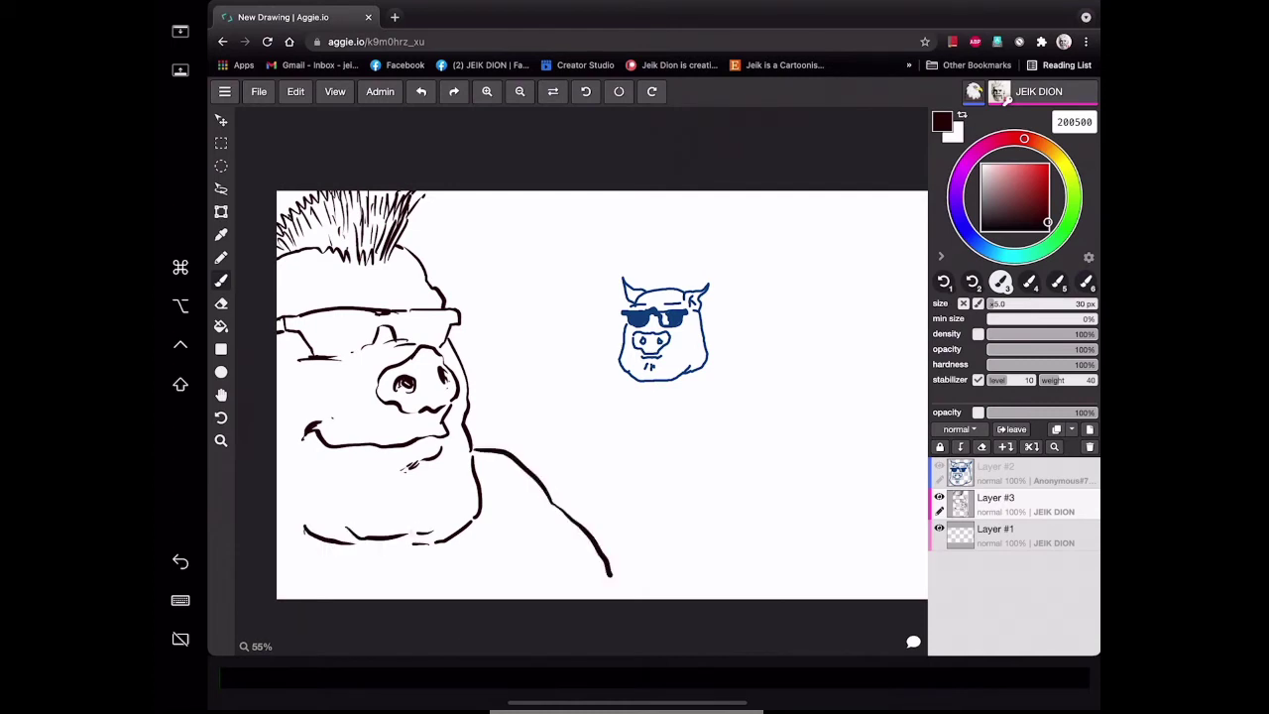
mouse_move(420, 599)
left_mouse_down()
mouse_move(532, 562)
mouse_move(622, 599)
left_mouse_up()
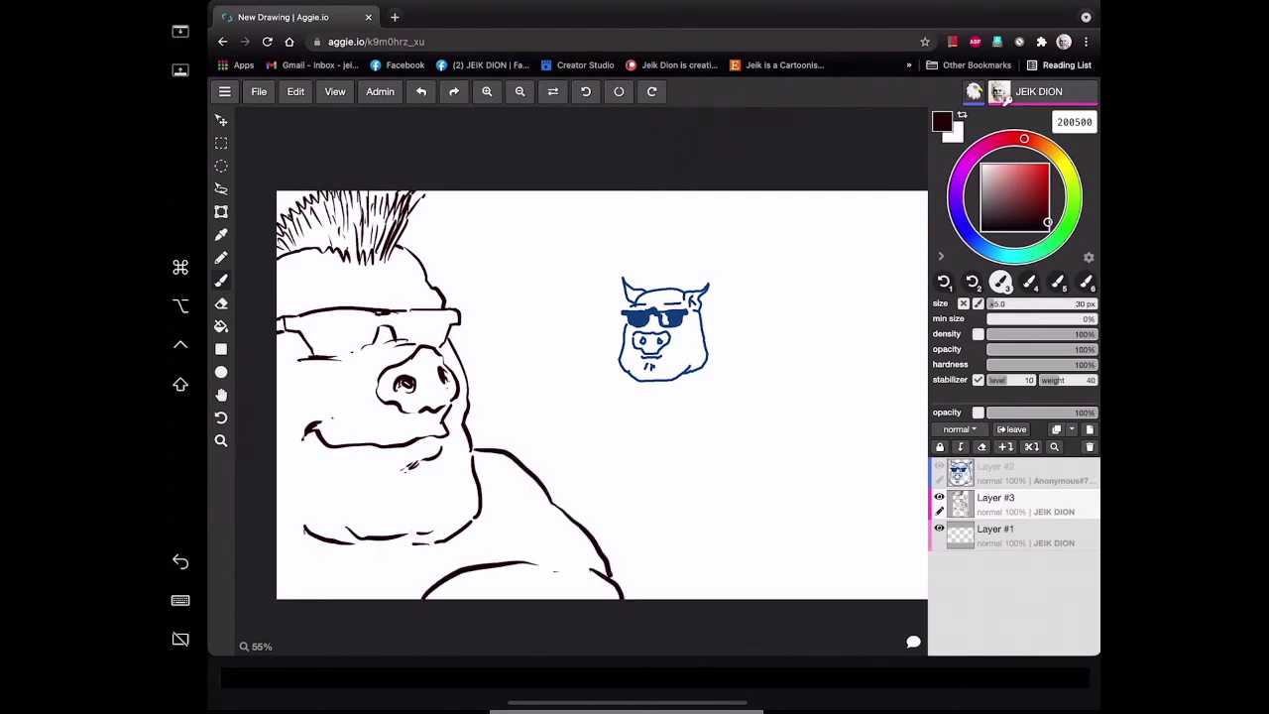
left_click_drag(476, 468, 487, 560)
mouse_move(290, 541)
left_mouse_down()
mouse_move(331, 564)
mouse_move(440, 553)
left_mouse_up()
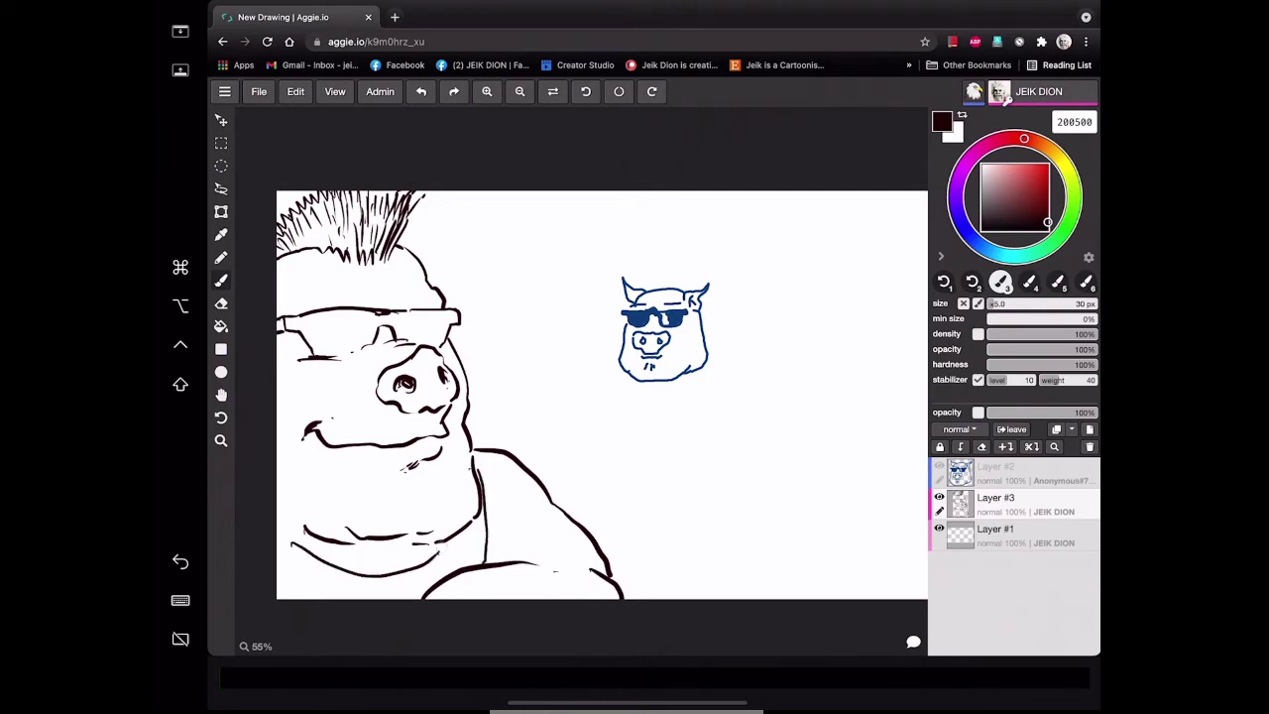
mouse_move(276, 528)
left_mouse_down()
mouse_move(308, 536)
mouse_move(325, 563)
mouse_move(405, 579)
mouse_move(446, 543)
left_mouse_up()
left_click_drag(481, 501, 495, 563)
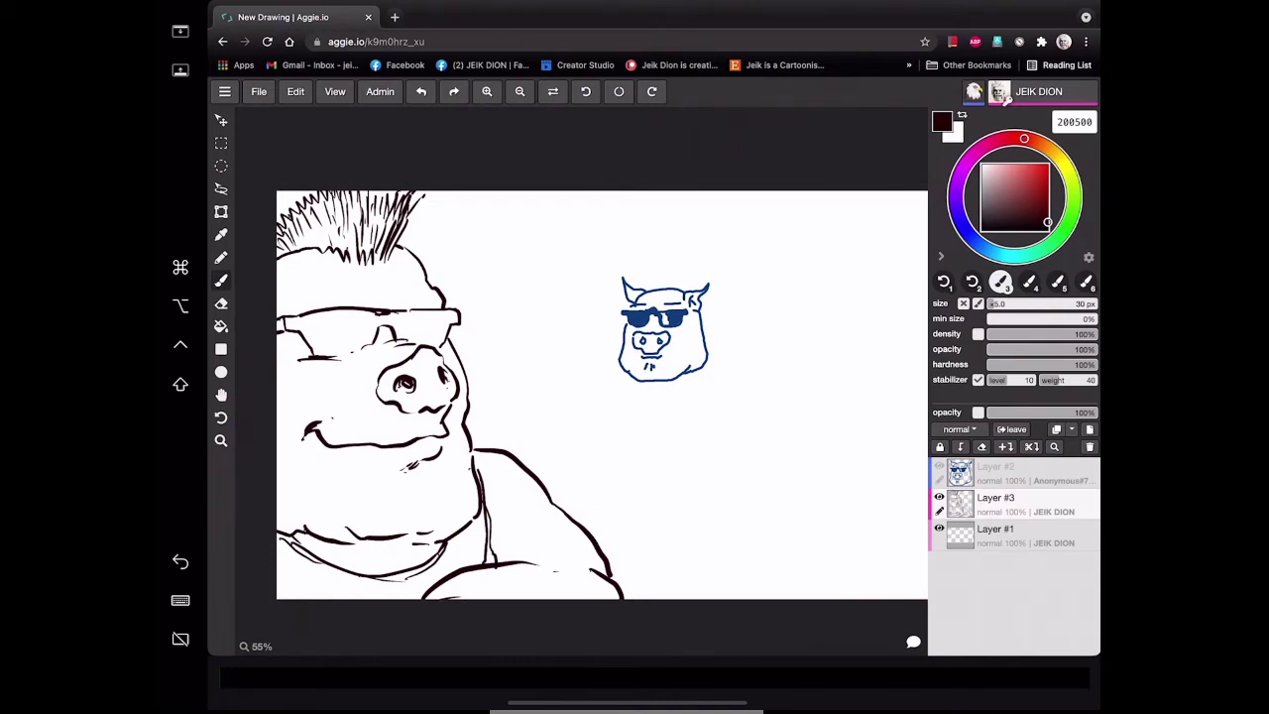
Add crease lines between the large pig's brows and around the nose bridge of its sunglasses.
mouse_move(365, 354)
left_mouse_down()
mouse_move(376, 346)
mouse_move(355, 365)
left_mouse_up()
left_click_drag(375, 293, 383, 307)
left_click_drag(404, 327, 394, 340)
Change the brush colour to black (000000) and draw shoulder lines on both sides of the small blue pig's head.
key("i")
left_click(649, 318)
key("b")
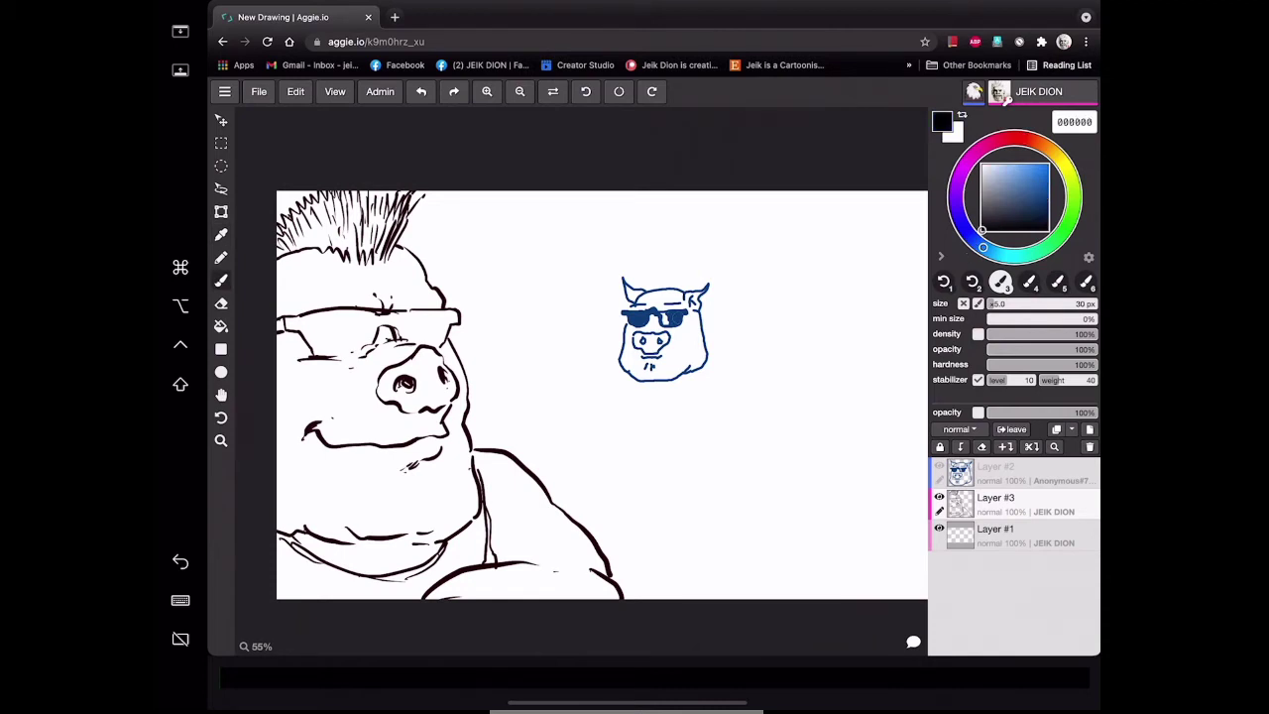
left_click_drag(706, 352, 743, 366)
left_click_drag(616, 353, 577, 383)
left_click_drag(759, 251, 738, 278)
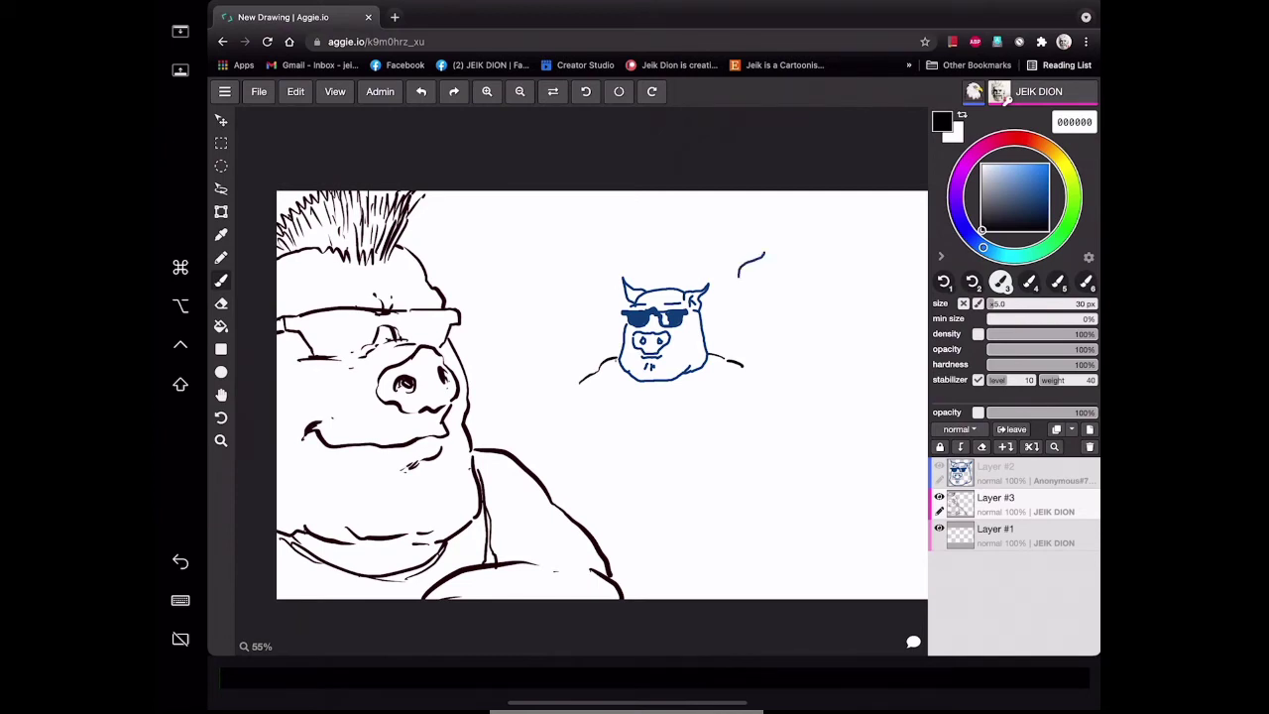
Draw the small pig's bent arm with a forearm and curled fingers in front of its body.
left_click_drag(579, 382, 561, 417)
mouse_move(742, 281)
left_mouse_down()
mouse_move(778, 281)
mouse_move(731, 259)
left_mouse_up()
mouse_move(557, 432)
left_mouse_down()
mouse_move(590, 406)
mouse_move(628, 428)
mouse_move(646, 408)
mouse_move(654, 426)
mouse_move(631, 428)
mouse_move(654, 436)
left_mouse_up()
left_click(616, 419)
left_click_drag(726, 243, 734, 242)
left_click_drag(637, 440, 654, 444)
mouse_move(616, 442)
left_mouse_down()
mouse_move(646, 450)
mouse_move(627, 442)
mouse_move(624, 464)
left_mouse_up()
left_click_drag(642, 446, 652, 457)
mouse_move(624, 458)
left_mouse_down()
mouse_move(650, 456)
mouse_move(640, 469)
left_mouse_up()
left_click_drag(636, 462, 648, 465)
mouse_move(557, 440)
left_mouse_down()
mouse_move(561, 458)
mouse_move(597, 461)
left_mouse_up()
Draw a tall drinking glass with a double rim and a base in the small pig's hand.
mouse_move(631, 396)
left_mouse_down()
mouse_move(631, 414)
mouse_move(676, 395)
left_mouse_up()
left_click_drag(725, 250, 726, 262)
left_click_drag(636, 402, 676, 401)
left_click_drag(674, 395, 675, 407)
left_click_drag(728, 272, 729, 286)
left_click_drag(675, 401, 672, 436)
left_click_drag(730, 281, 733, 293)
left_click_drag(672, 437, 668, 459)
left_click_drag(733, 293, 739, 313)
left_click_drag(668, 460, 644, 461)
mouse_move(740, 313)
left_mouse_down()
mouse_move(791, 324)
mouse_move(794, 309)
left_mouse_up()
left_click_drag(648, 463, 677, 459)
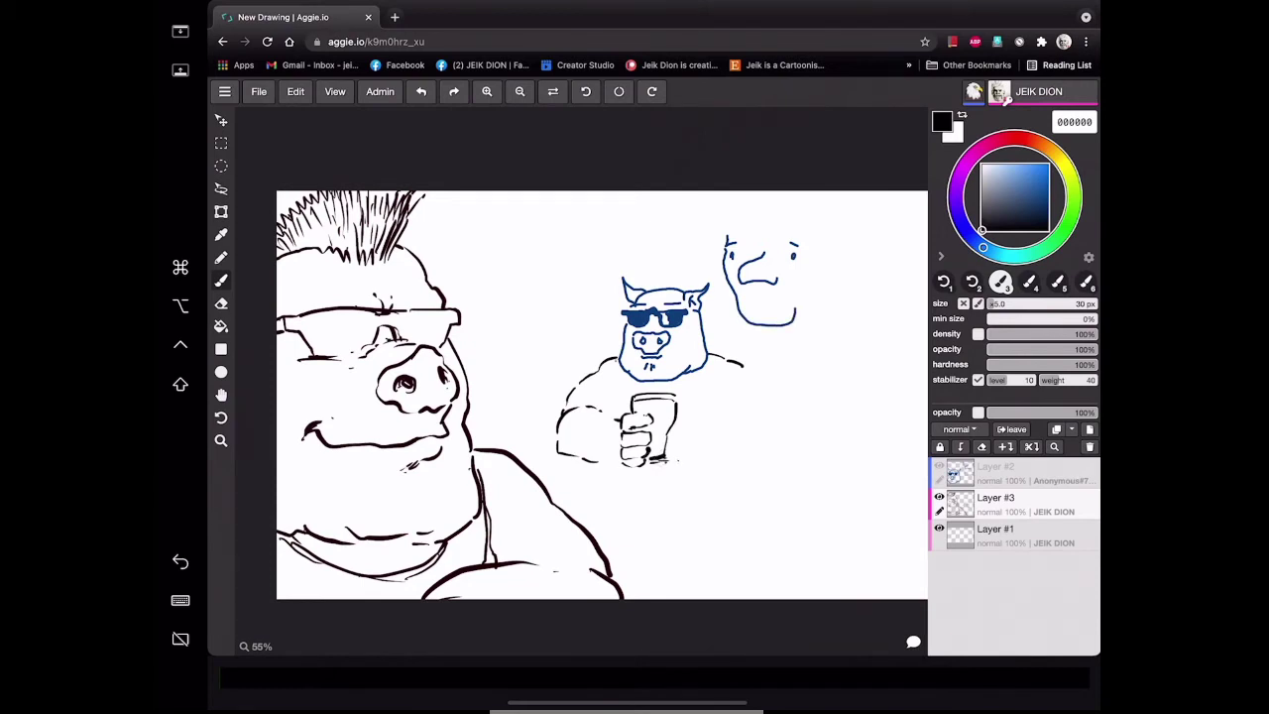
Add a fold to the small pig's sleeve and draw a shaded cuff beside the hand holding the glass.
left_click_drag(728, 240, 747, 214)
left_click_drag(599, 394, 604, 413)
mouse_move(615, 430)
left_mouse_down()
mouse_move(601, 467)
mouse_move(613, 440)
left_mouse_up()
left_click_drag(616, 426, 621, 459)
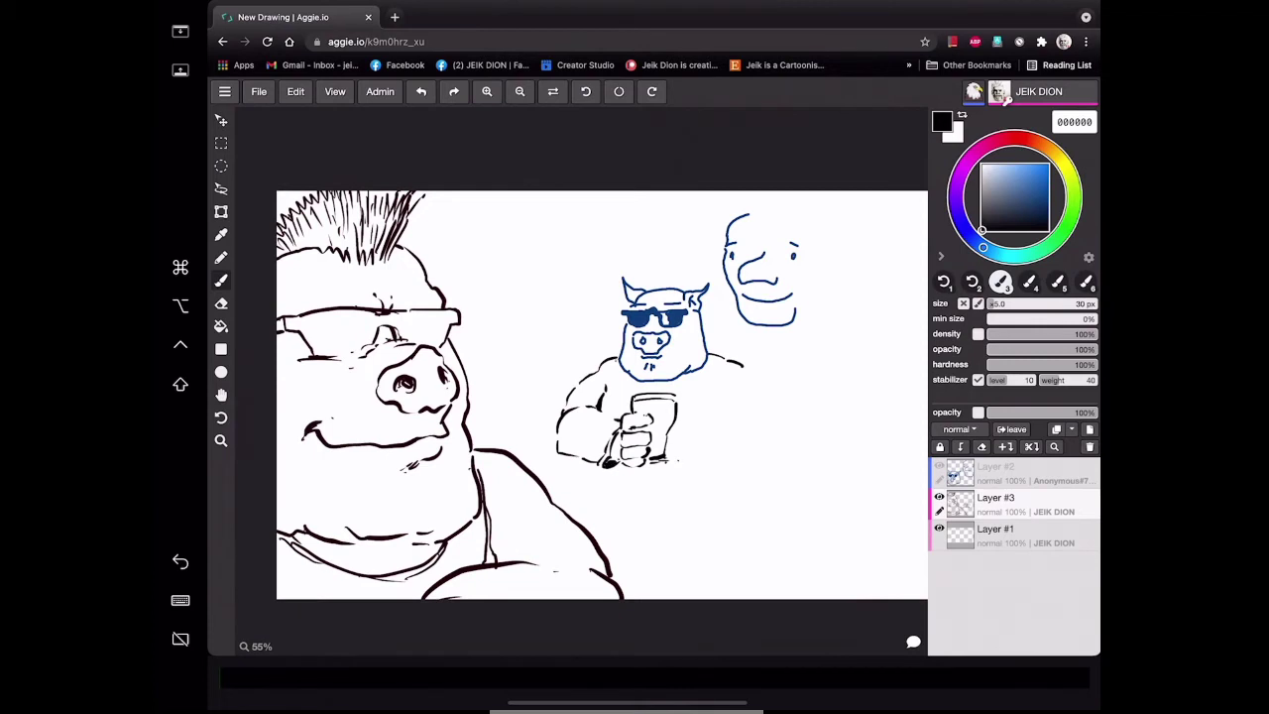
Shade the inside of the drinking glass with dark strokes around the fingers and along its edges.
left_click_drag(670, 428, 670, 446)
left_click_drag(670, 440, 660, 459)
mouse_move(670, 407)
left_mouse_down()
mouse_move(664, 416)
mouse_move(669, 400)
left_mouse_up()
mouse_move(653, 406)
left_mouse_down()
mouse_move(667, 398)
mouse_move(646, 431)
left_mouse_up()
left_click_drag(652, 413, 638, 431)
left_click_drag(657, 417, 648, 427)
left_click_drag(656, 422, 645, 439)
left_click_drag(653, 425, 644, 454)
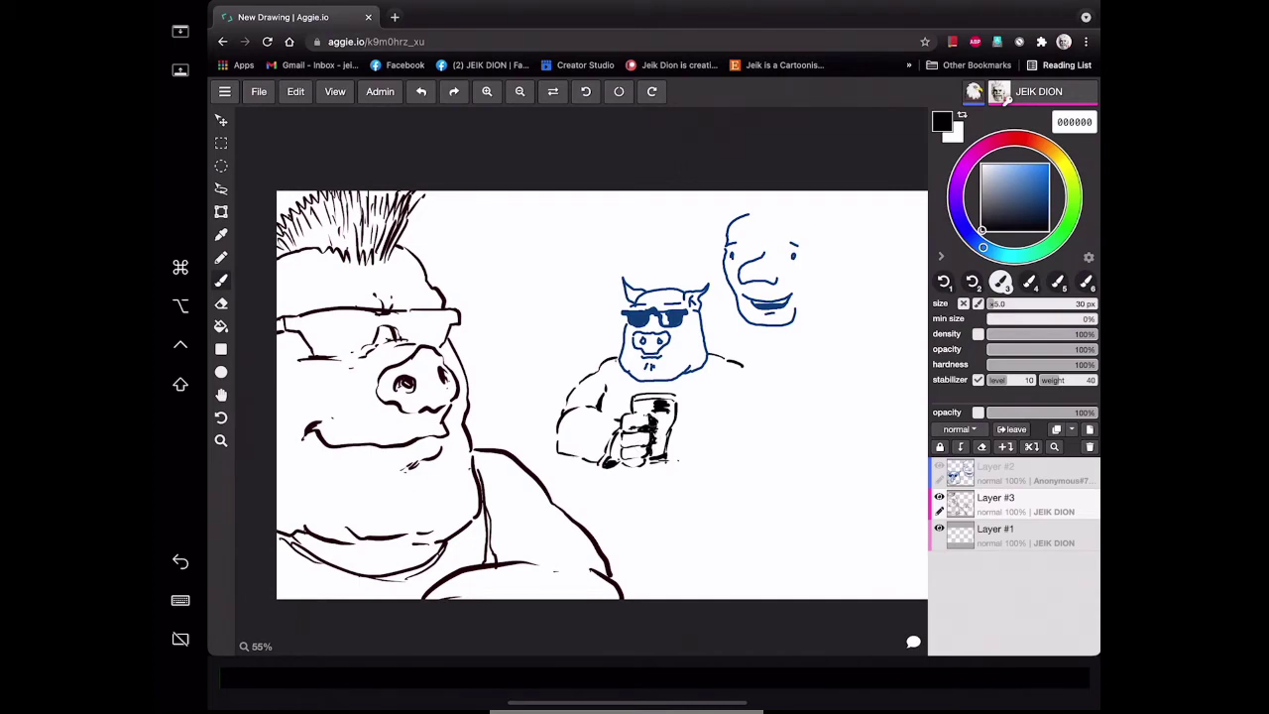
left_click_drag(668, 423, 660, 433)
left_click_drag(668, 415, 658, 455)
left_click_drag(641, 398, 635, 417)
Add cuff buttons and a jacket opening to the small pig, and draw its other arm with the hand resting flat.
left_click_drag(749, 215, 797, 234)
left_click_drag(726, 226, 718, 240)
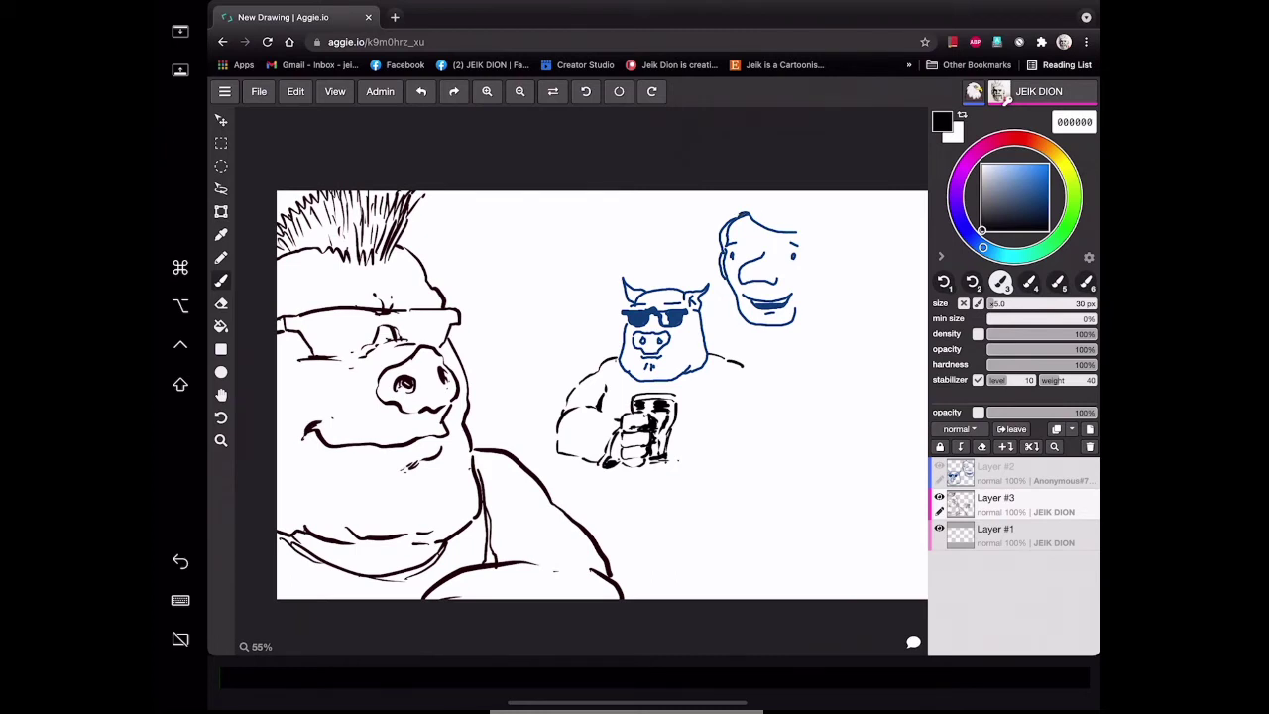
left_click_drag(757, 211, 799, 220)
left_click_drag(595, 446, 589, 453)
left_click_drag(807, 254, 819, 271)
left_click_drag(704, 367, 688, 407)
mouse_move(656, 466)
left_mouse_down()
mouse_move(684, 452)
mouse_move(739, 459)
mouse_move(656, 481)
mouse_move(688, 476)
left_mouse_up()
left_click_drag(703, 461, 686, 481)
mouse_move(702, 473)
left_mouse_down()
mouse_move(690, 486)
mouse_move(716, 487)
mouse_move(735, 446)
mouse_move(748, 452)
left_mouse_up()
left_click_drag(749, 371, 779, 458)
left_click_drag(706, 442, 750, 431)
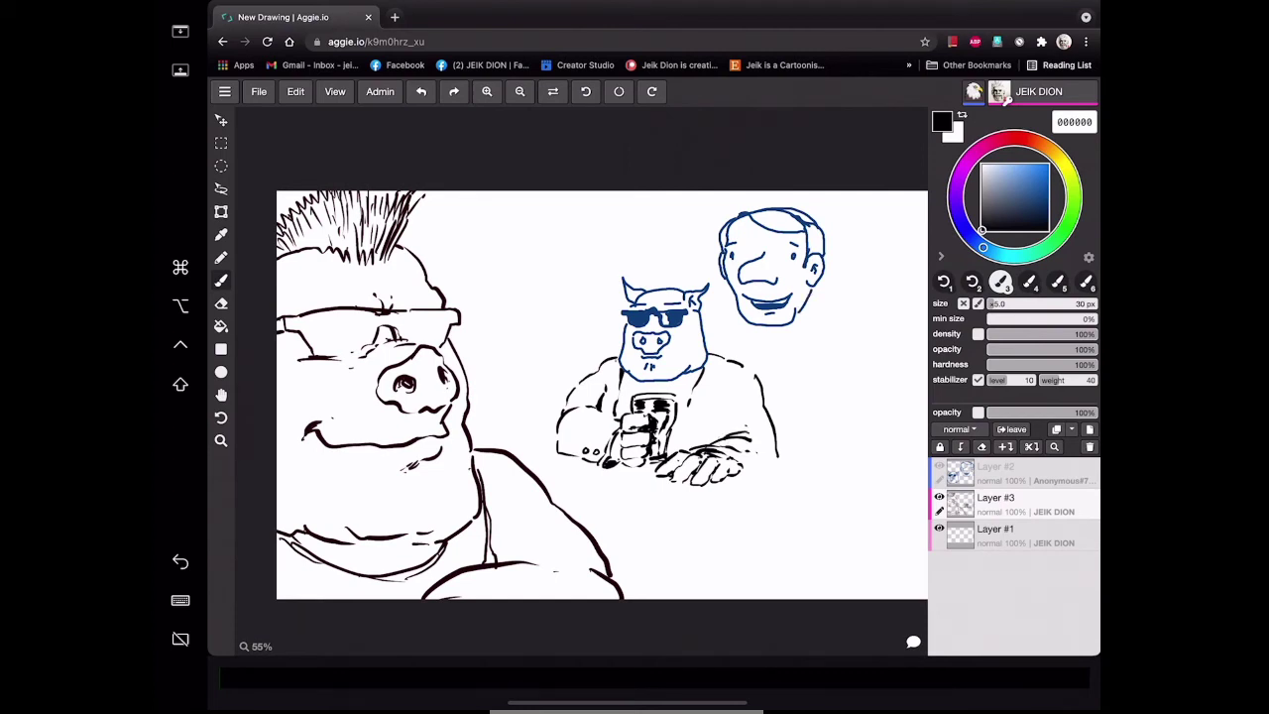
Draw the small pig's jacket lapels and sleeve folds, darken the resting cuff and close the elbow's lower edge.
mouse_move(715, 361)
left_mouse_down()
mouse_move(684, 448)
mouse_move(674, 442)
mouse_move(688, 445)
left_mouse_up()
left_click_drag(617, 363, 609, 389)
left_click_drag(740, 384, 715, 441)
left_click_drag(724, 419, 716, 439)
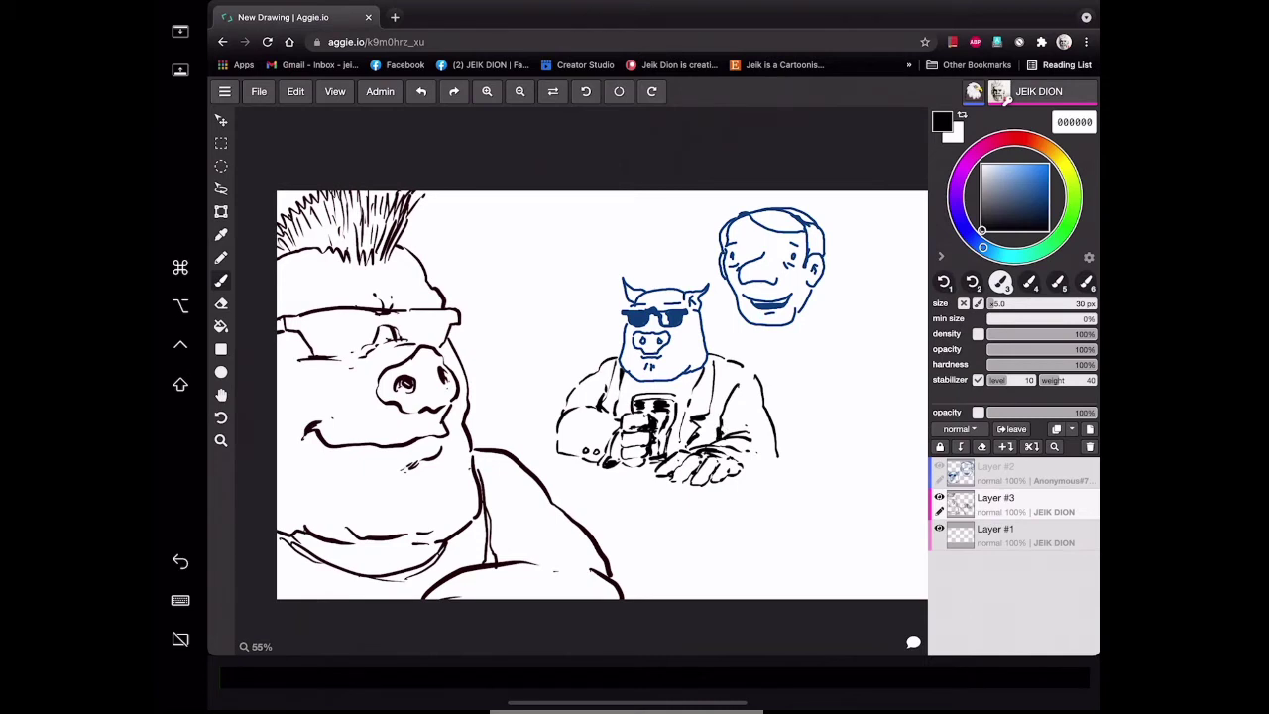
left_click_drag(755, 224, 801, 220)
left_click(721, 464)
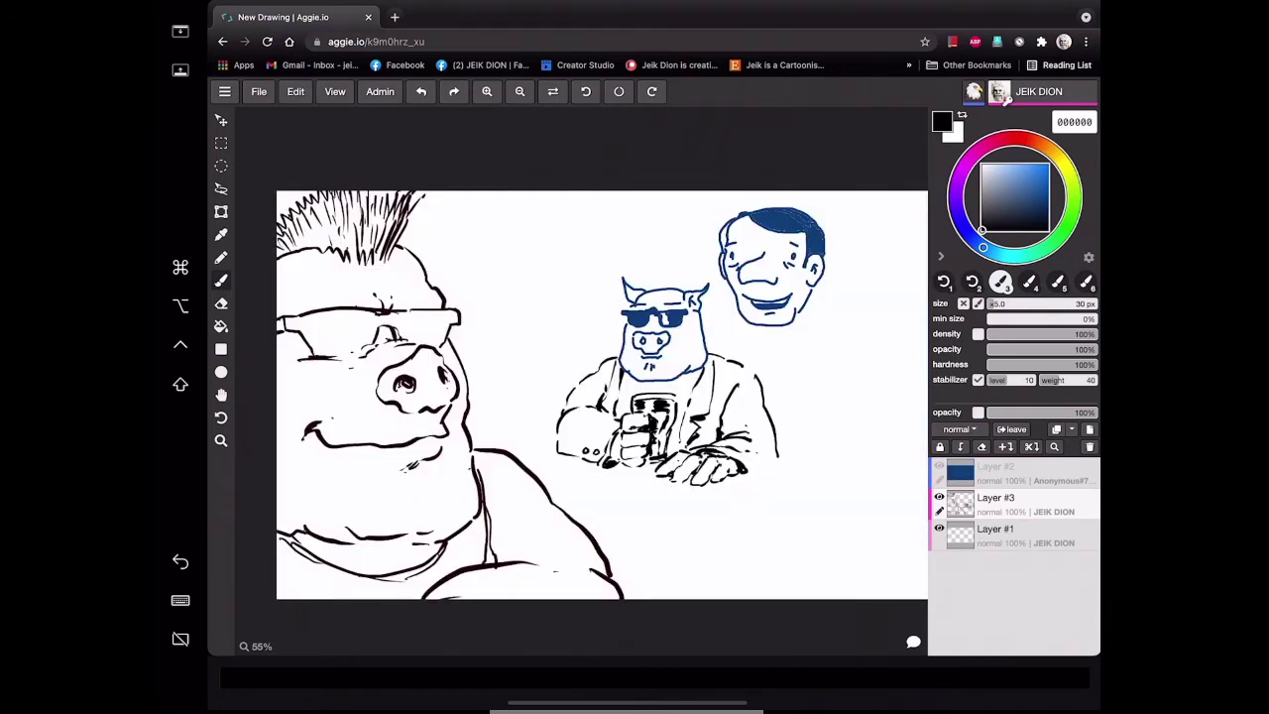
left_click_drag(733, 480, 785, 463)
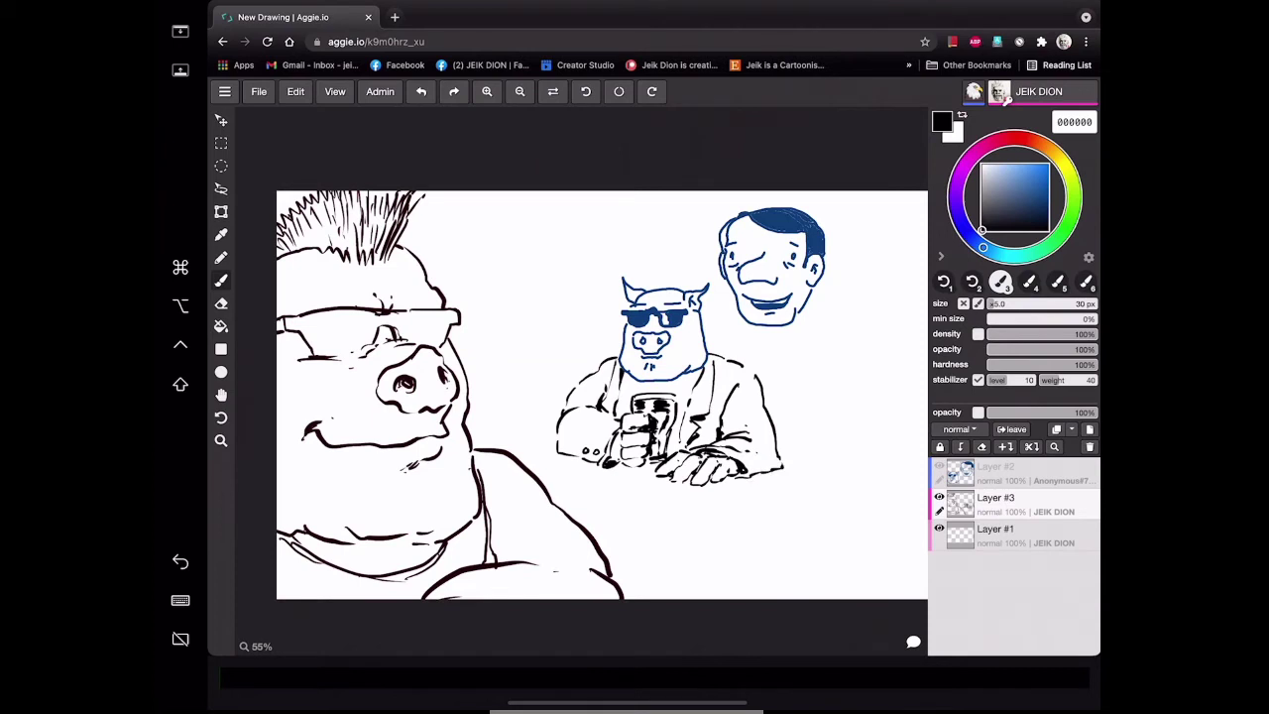
Draw a raised forearm and curled hand for a third figure between the two pigs.
left_click_drag(557, 444, 540, 449)
left_click_drag(531, 465, 528, 376)
left_click_drag(507, 452, 506, 378)
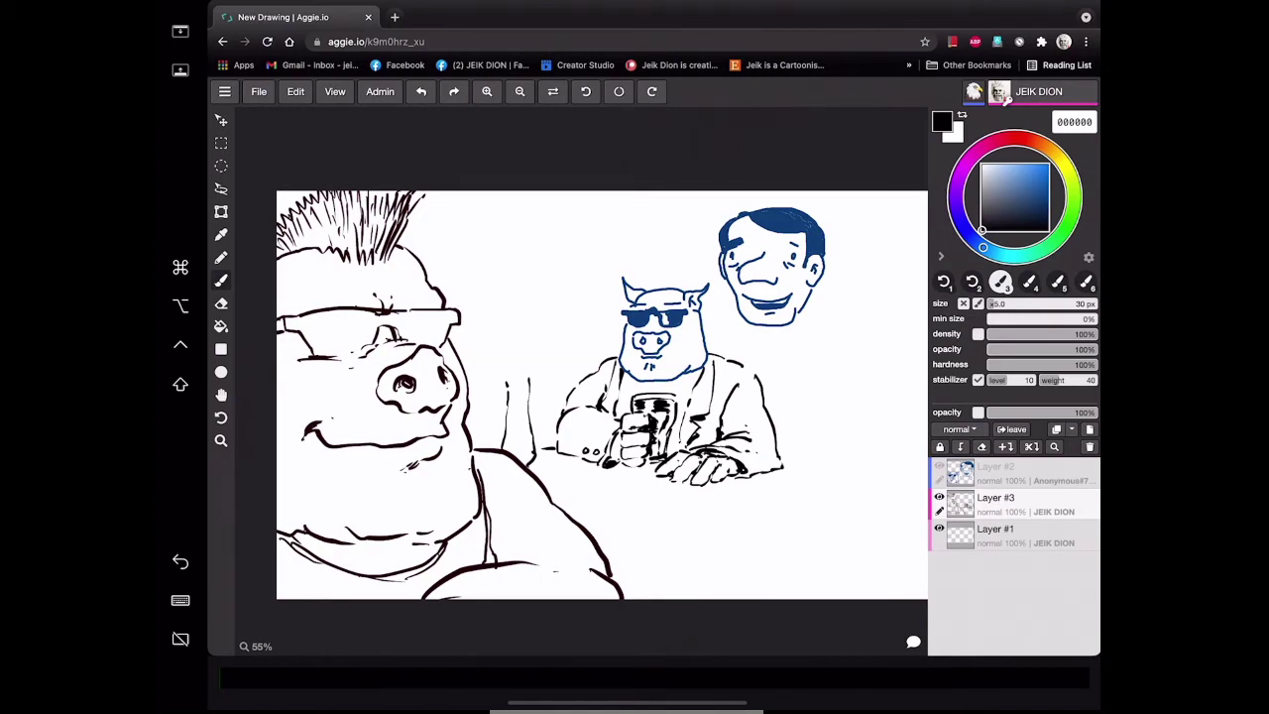
mouse_move(528, 376)
left_mouse_down()
mouse_move(508, 355)
mouse_move(493, 374)
mouse_move(478, 369)
mouse_move(496, 385)
mouse_move(482, 356)
mouse_move(473, 367)
mouse_move(485, 337)
mouse_move(476, 351)
mouse_move(517, 364)
left_mouse_up()
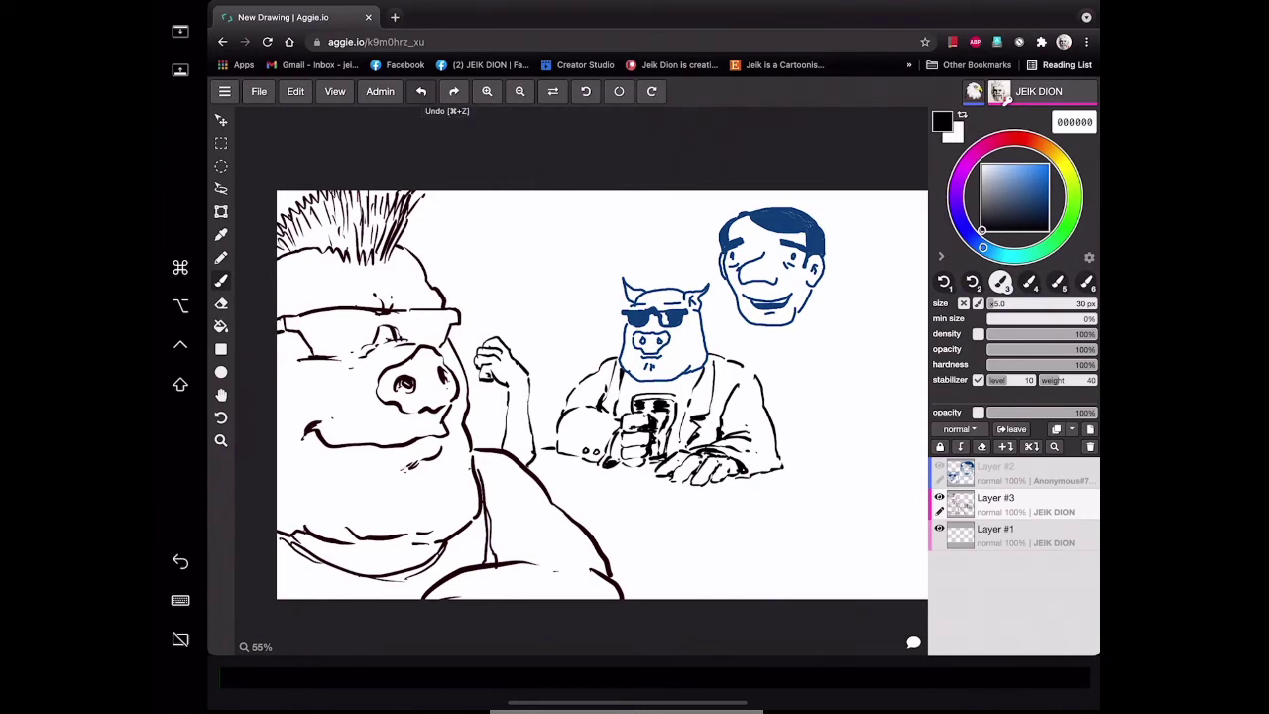
left_click_drag(506, 331, 464, 367)
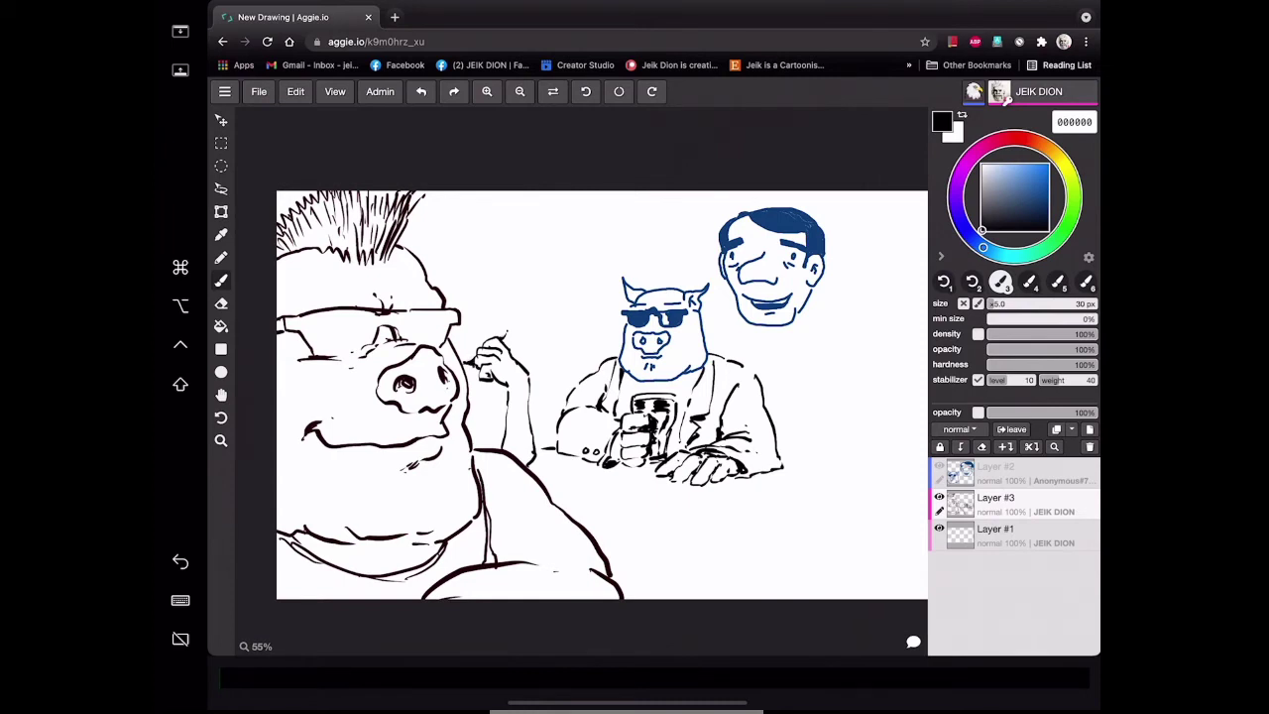
Draw the third figure's lips, nose and eye area above the hand, and add shading and contour to its arm.
mouse_move(482, 315)
left_mouse_down()
mouse_move(509, 302)
mouse_move(493, 312)
mouse_move(519, 317)
mouse_move(485, 343)
left_mouse_up()
mouse_move(537, 386)
left_mouse_down()
mouse_move(531, 428)
mouse_move(494, 440)
left_mouse_up()
left_click_drag(489, 402, 500, 437)
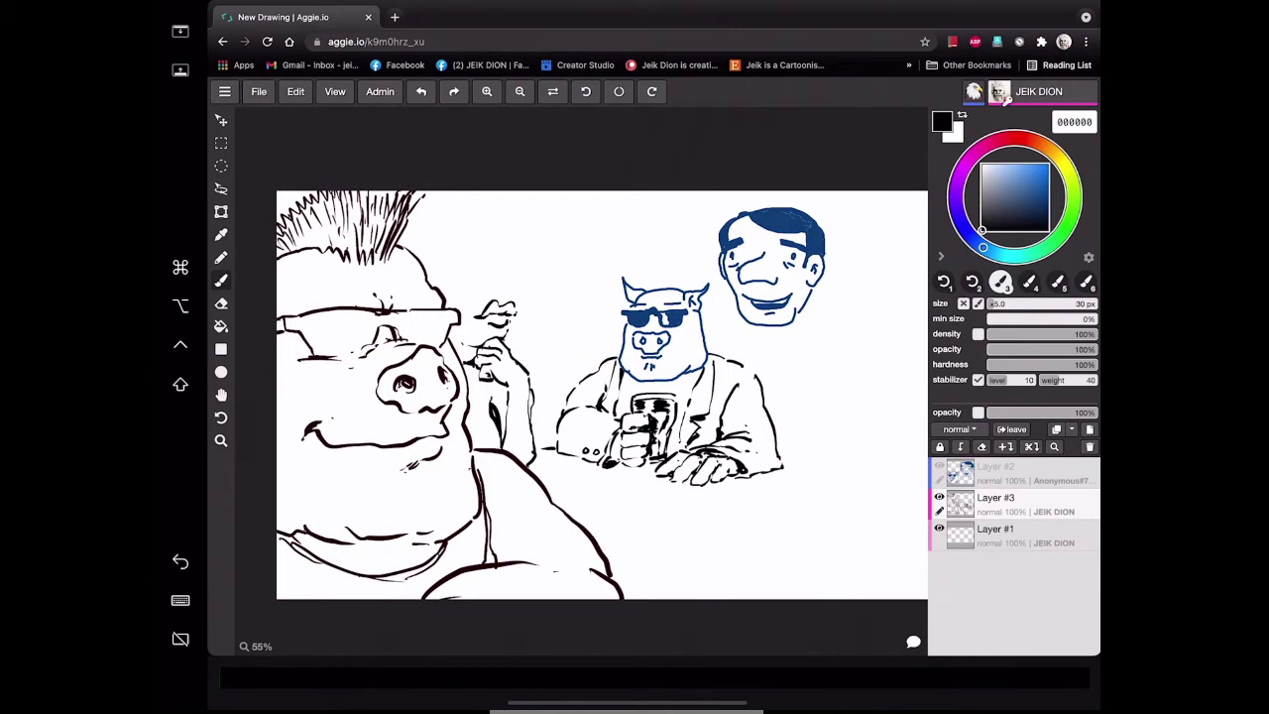
mouse_move(487, 279)
left_mouse_down()
mouse_move(480, 296)
mouse_move(502, 271)
mouse_move(519, 301)
mouse_move(499, 289)
left_mouse_up()
left_click_drag(506, 282, 514, 293)
mouse_move(473, 281)
left_mouse_down()
mouse_move(492, 275)
mouse_move(485, 261)
mouse_move(519, 269)
mouse_move(474, 288)
mouse_move(446, 276)
left_mouse_up()
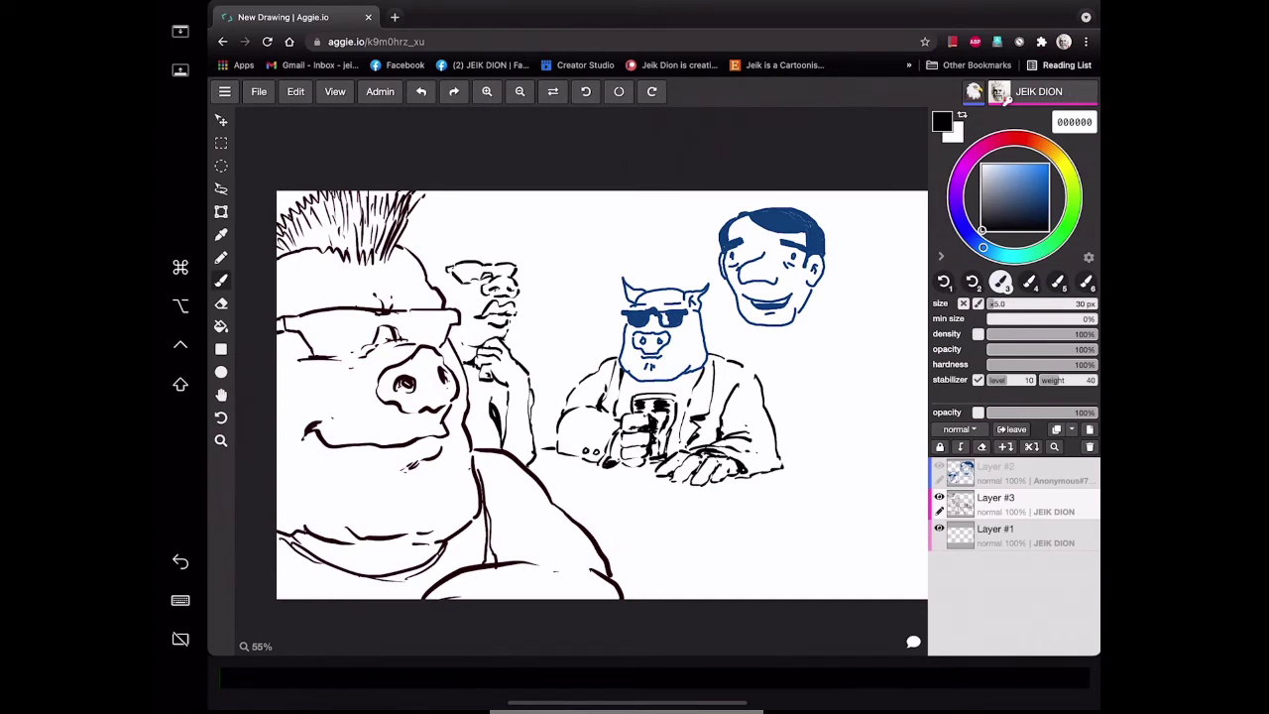
Draw wavy hair over the third figure's forehead and down both sides of its face.
mouse_move(494, 262)
left_mouse_down()
mouse_move(504, 252)
mouse_move(484, 224)
left_mouse_up()
mouse_move(491, 232)
left_mouse_down()
mouse_move(481, 221)
mouse_move(478, 232)
left_mouse_up()
mouse_move(480, 248)
left_mouse_down()
mouse_move(484, 228)
mouse_move(428, 254)
left_mouse_up()
mouse_move(485, 213)
left_mouse_down()
mouse_move(404, 244)
mouse_move(430, 288)
left_mouse_up()
mouse_move(508, 244)
left_mouse_down()
mouse_move(525, 282)
mouse_move(499, 260)
mouse_move(517, 267)
mouse_move(525, 337)
left_mouse_up()
mouse_move(526, 285)
left_mouse_down()
mouse_move(539, 333)
mouse_move(508, 355)
left_mouse_up()
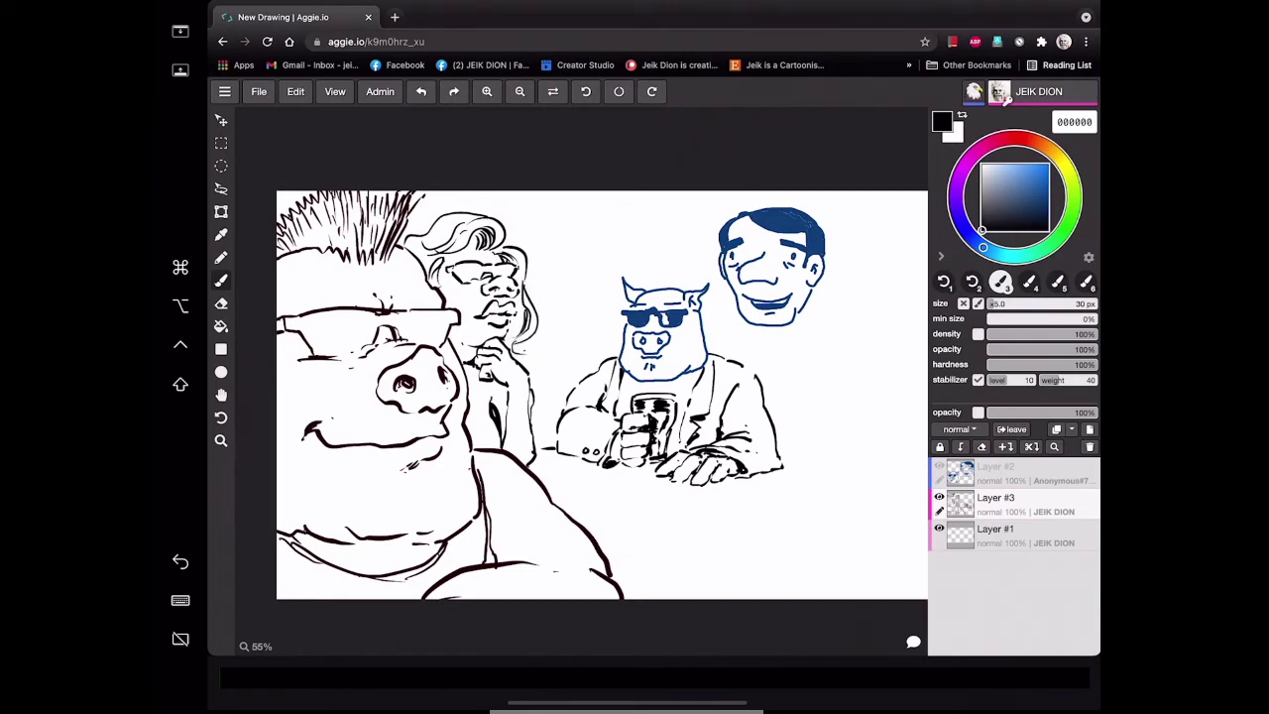
left_click_drag(528, 303, 507, 347)
mouse_move(508, 242)
left_mouse_down()
mouse_move(530, 260)
mouse_move(525, 286)
left_mouse_up()
left_click_drag(440, 271, 458, 281)
Erase the right part of the large pig's upper sunglasses rim and switch to the Pixel Pencil.
left_click(221, 302)
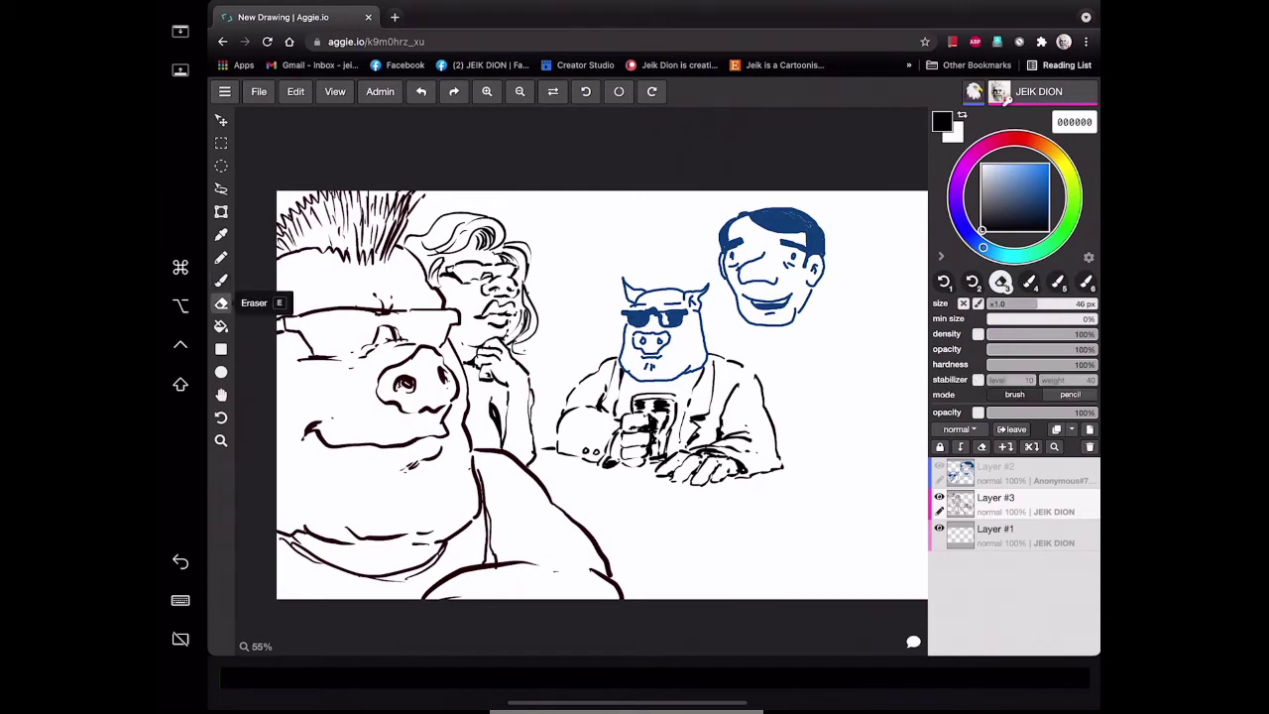
left_click_drag(375, 307, 448, 319)
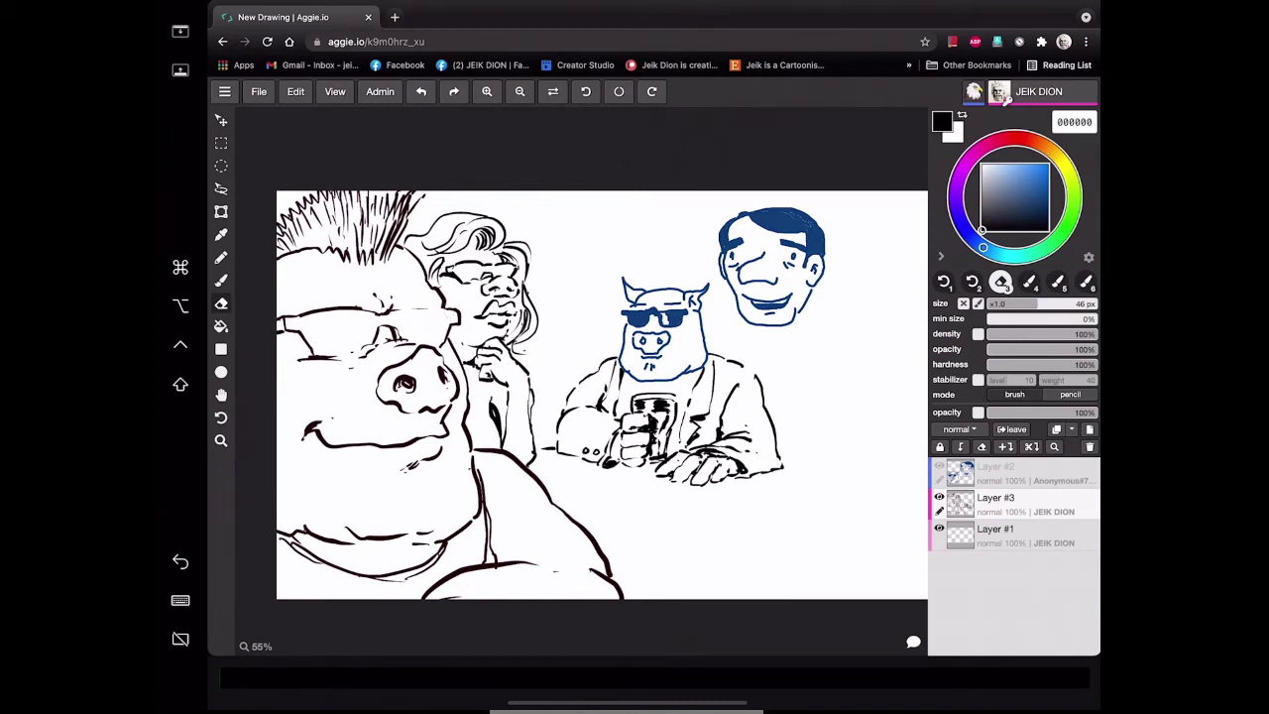
left_click(221, 257)
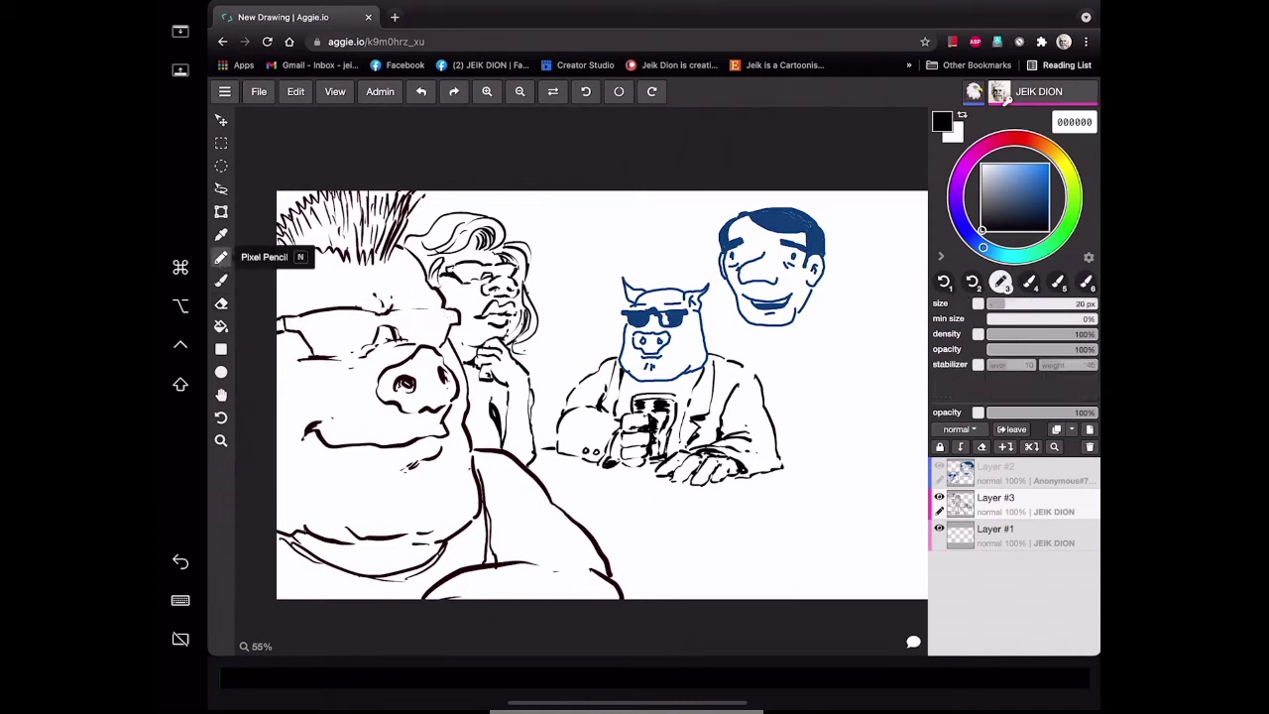
Touch up the large pig's sunglasses and snout with the Brush and extend the table line beside the suited pig's sleeve.
left_click(221, 280)
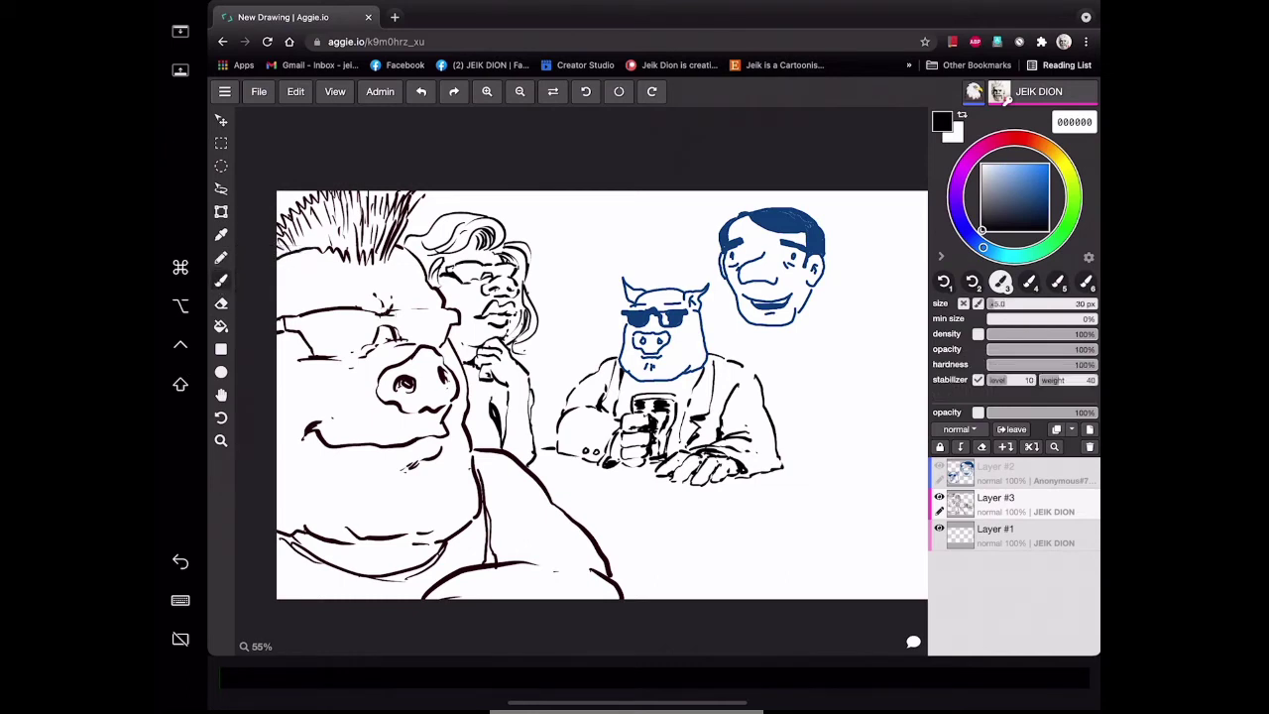
left_click_drag(391, 315, 417, 309)
mouse_move(345, 374)
left_mouse_down()
mouse_move(374, 376)
mouse_move(355, 362)
mouse_move(374, 344)
left_mouse_up()
left_click_drag(782, 458, 804, 465)
left_click_drag(673, 500, 562, 481)
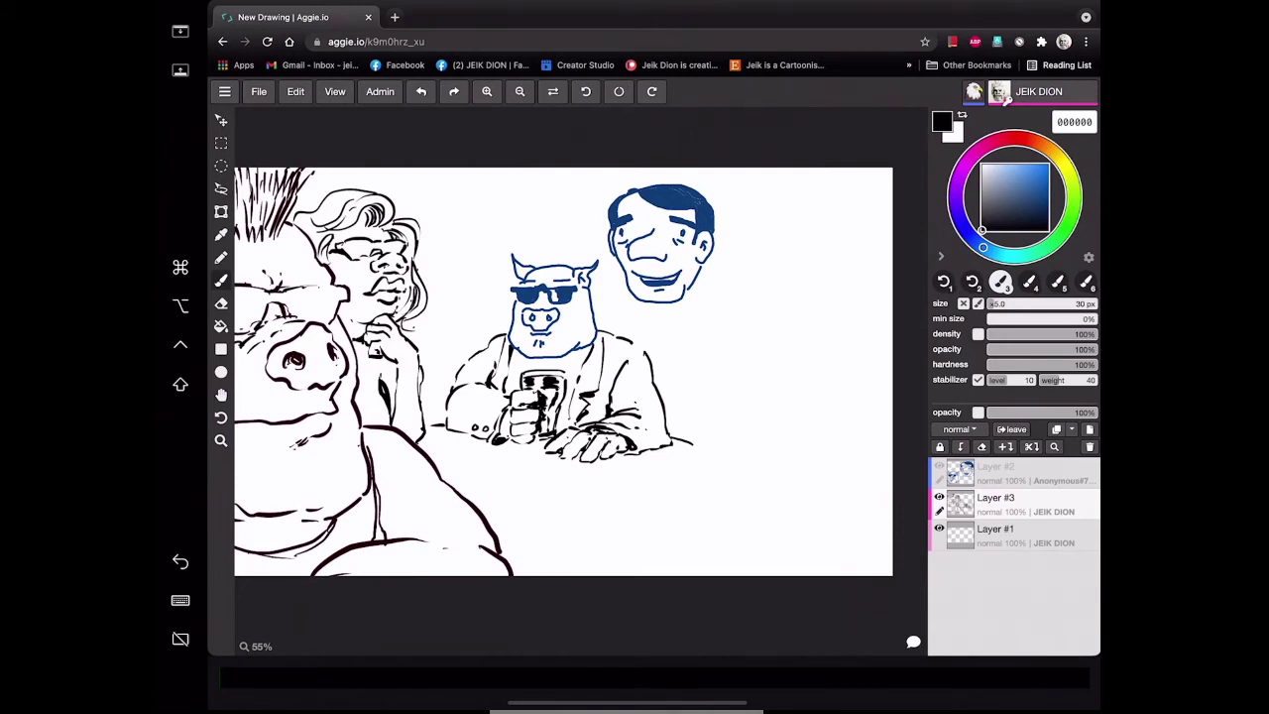
Draw another pig's snout, cheek, angular sunglasses and chin bristles on the empty side of the table, facing the suited pig.
mouse_move(722, 370)
left_mouse_down()
mouse_move(721, 341)
mouse_move(745, 344)
mouse_move(752, 363)
mouse_move(723, 371)
left_mouse_up()
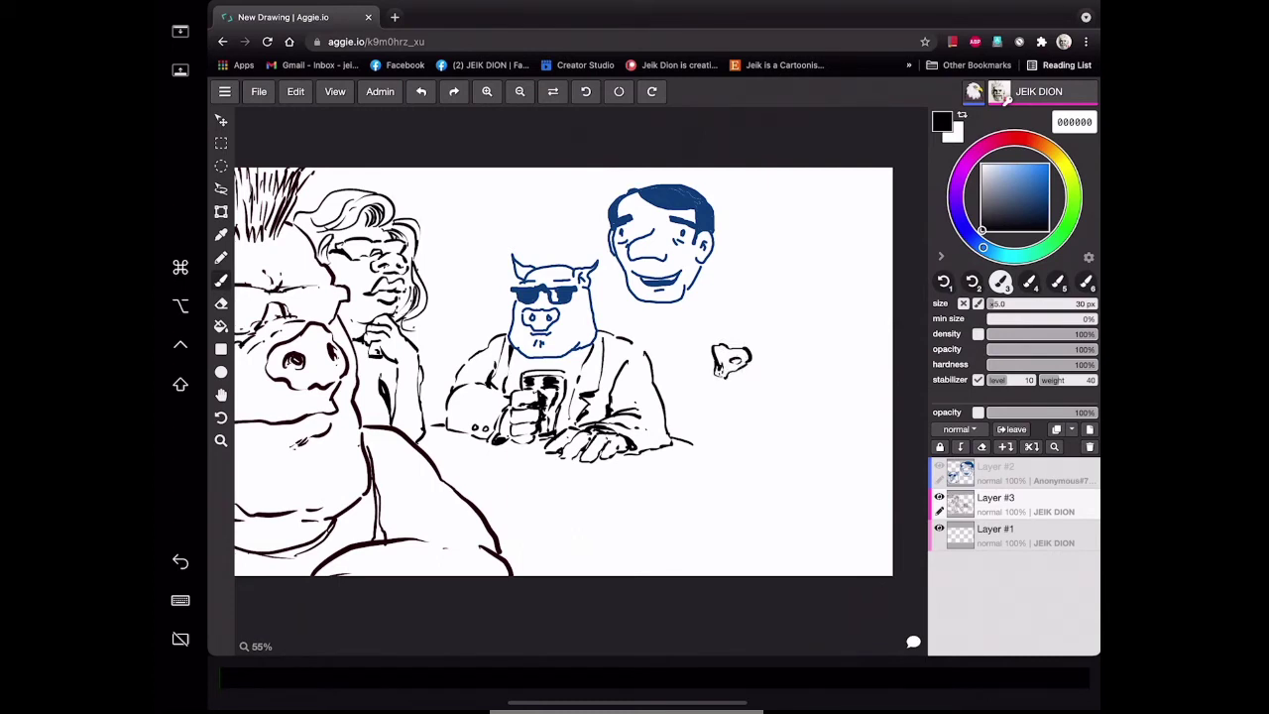
left_click_drag(713, 353, 746, 336)
mouse_move(727, 381)
left_mouse_down()
mouse_move(779, 365)
mouse_move(785, 348)
mouse_move(771, 341)
mouse_move(772, 407)
left_mouse_up()
mouse_move(738, 331)
left_mouse_down()
mouse_move(769, 311)
mouse_move(777, 335)
mouse_move(723, 336)
left_mouse_up()
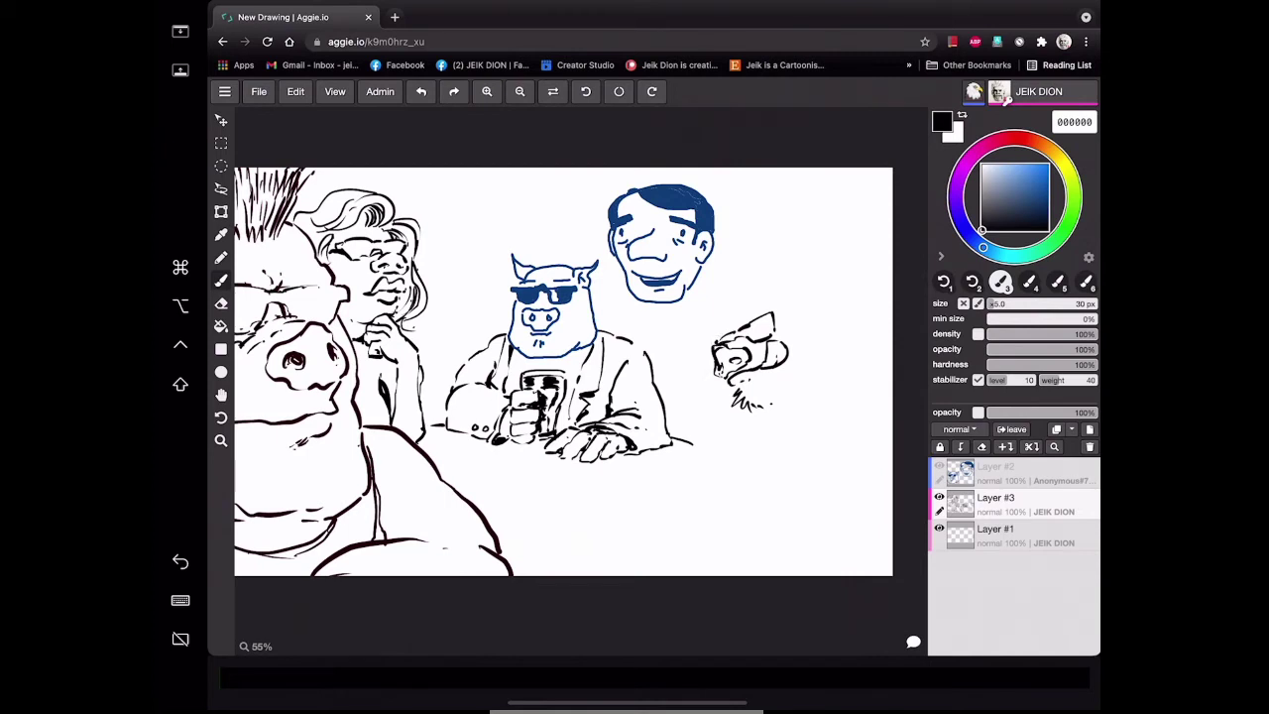
left_click_drag(724, 334, 735, 318)
Draw the new pig's near arm with a fist, its shoulder line and a bunched collar.
mouse_move(794, 414)
left_mouse_down()
mouse_move(829, 378)
mouse_move(760, 476)
mouse_move(801, 480)
mouse_move(713, 482)
mouse_move(712, 513)
mouse_move(783, 510)
left_mouse_up()
mouse_move(710, 480)
left_mouse_down()
mouse_move(699, 496)
mouse_move(714, 523)
mouse_move(733, 519)
left_mouse_up()
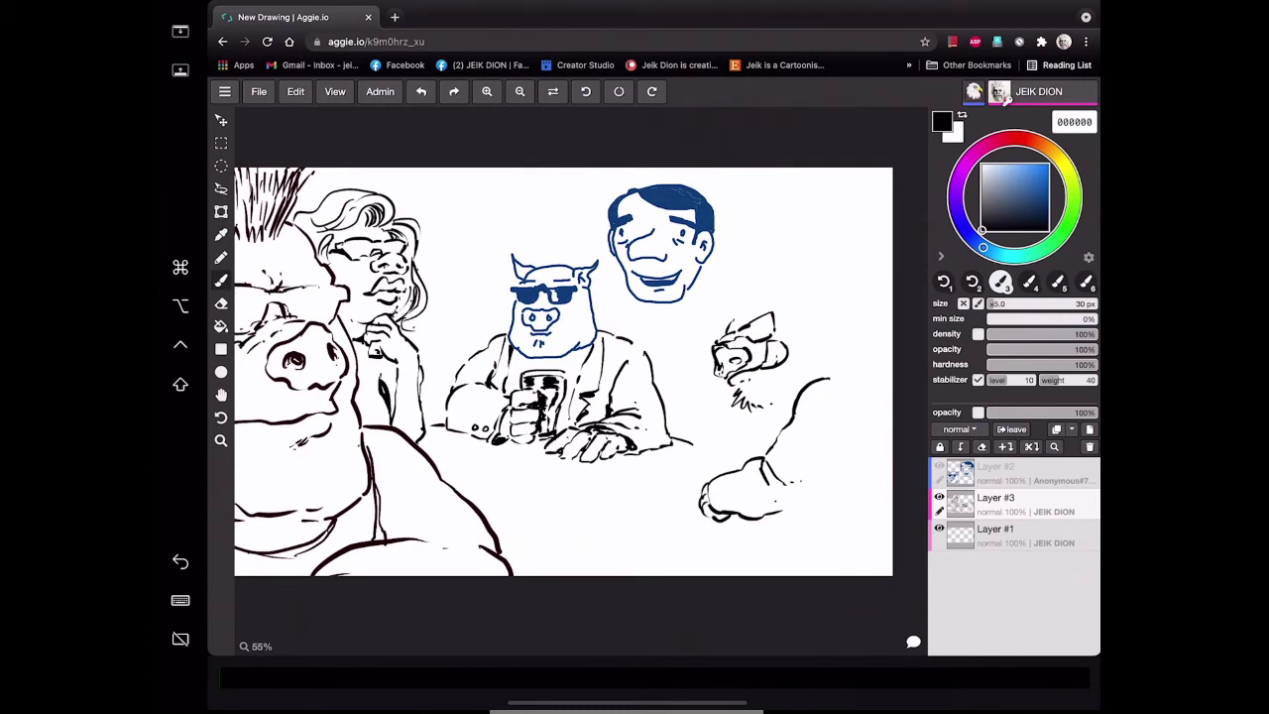
mouse_move(844, 438)
left_mouse_down()
mouse_move(819, 490)
mouse_move(862, 426)
left_mouse_up()
mouse_move(809, 376)
left_mouse_down()
mouse_move(793, 406)
mouse_move(860, 345)
mouse_move(878, 373)
mouse_move(845, 361)
left_mouse_up()
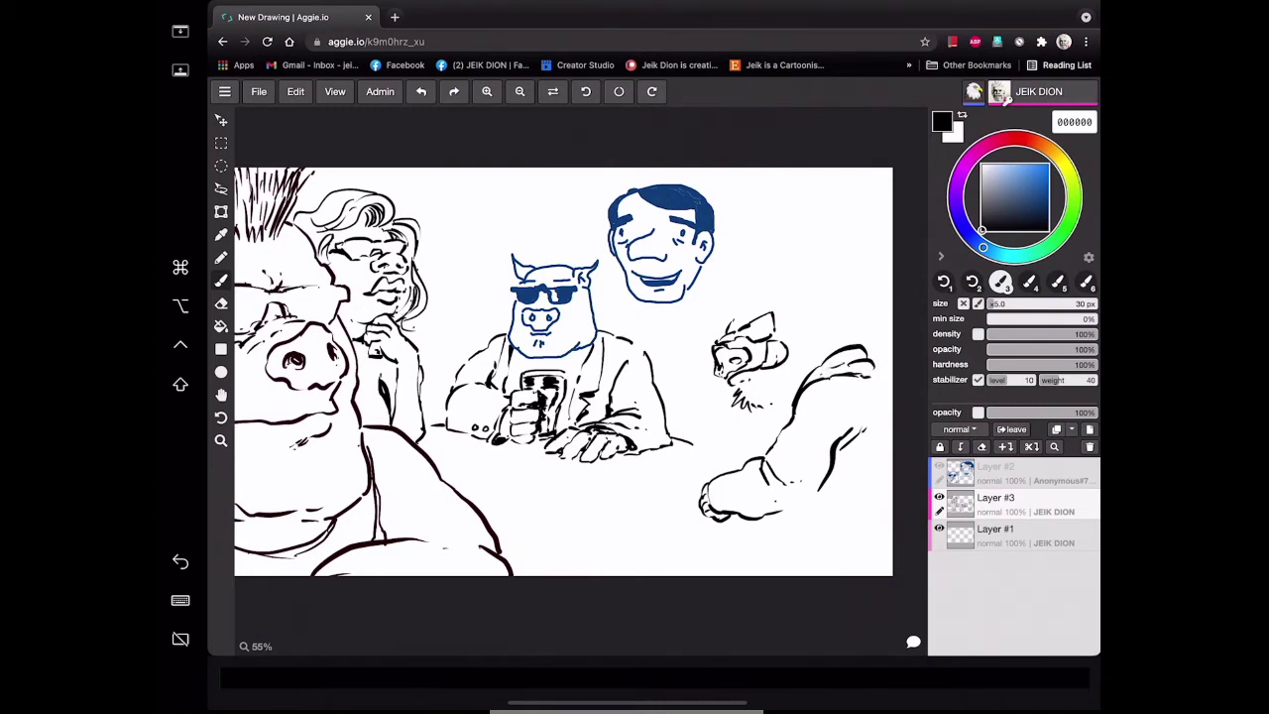
Draw the pig's spiky hair, ear and sunglasses temple, and hatch bristles along its jaw and the back of its head.
left_click_drag(775, 407, 793, 394)
left_click_drag(770, 317, 796, 311)
mouse_move(734, 318)
left_mouse_down()
mouse_move(733, 276)
mouse_move(747, 281)
mouse_move(725, 287)
mouse_move(726, 272)
mouse_move(763, 296)
mouse_move(782, 290)
mouse_move(808, 319)
mouse_move(815, 257)
mouse_move(795, 252)
left_mouse_up()
mouse_move(735, 286)
left_mouse_down()
mouse_move(755, 253)
mouse_move(767, 283)
mouse_move(796, 257)
left_mouse_up()
mouse_move(811, 321)
left_mouse_down()
mouse_move(819, 312)
mouse_move(797, 290)
mouse_move(816, 315)
mouse_move(757, 288)
left_mouse_up()
mouse_move(810, 337)
left_mouse_down()
mouse_move(823, 325)
mouse_move(816, 361)
left_mouse_up()
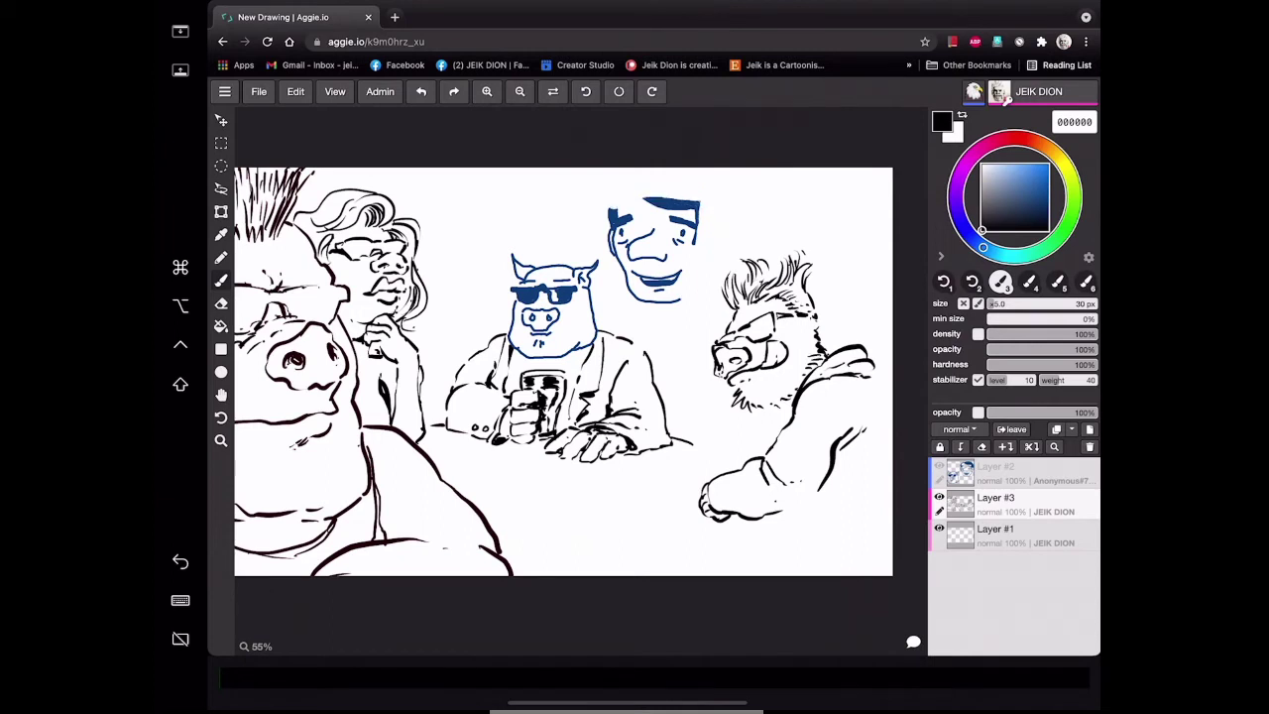
left_click_drag(794, 381, 801, 369)
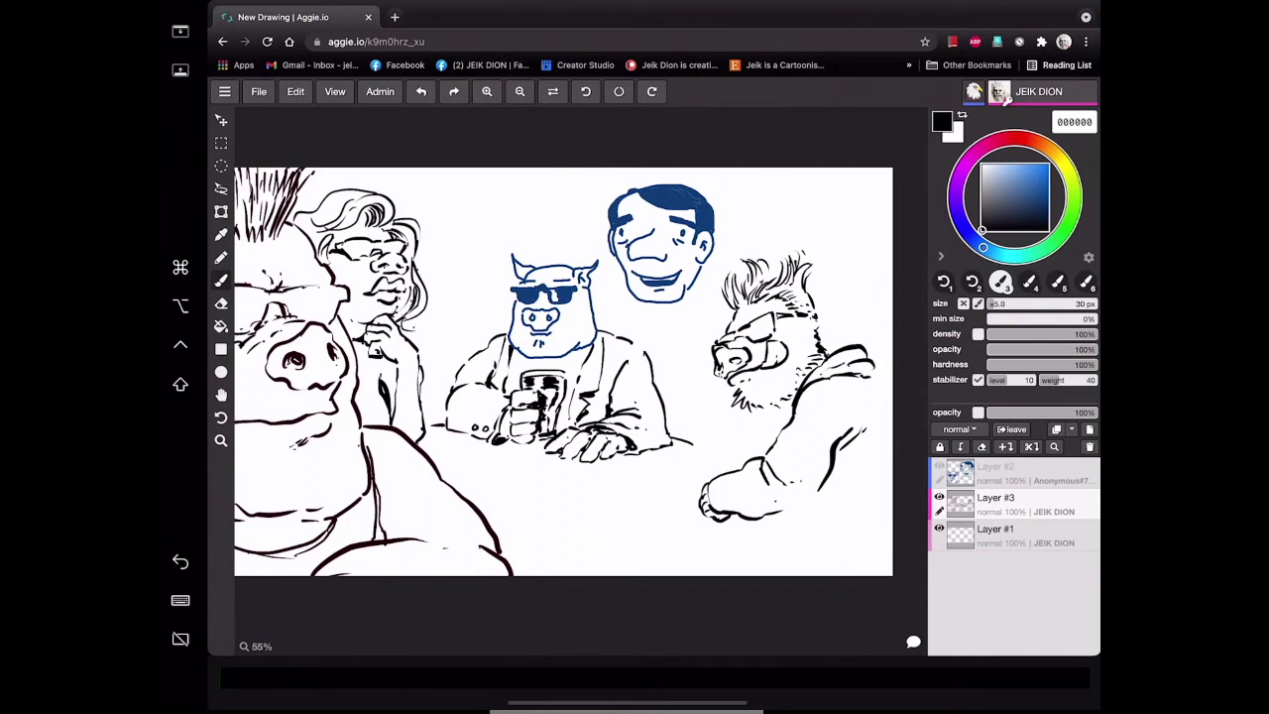
Draw the pig's far hand holding a pen and add the sleeve behind it.
left_click_drag(710, 479, 716, 494)
mouse_move(715, 448)
left_mouse_down()
mouse_move(696, 446)
mouse_move(683, 476)
mouse_move(715, 458)
left_mouse_up()
left_click_drag(713, 415, 682, 471)
mouse_move(718, 412)
left_mouse_down()
mouse_move(698, 446)
mouse_move(678, 447)
mouse_move(670, 478)
left_mouse_up()
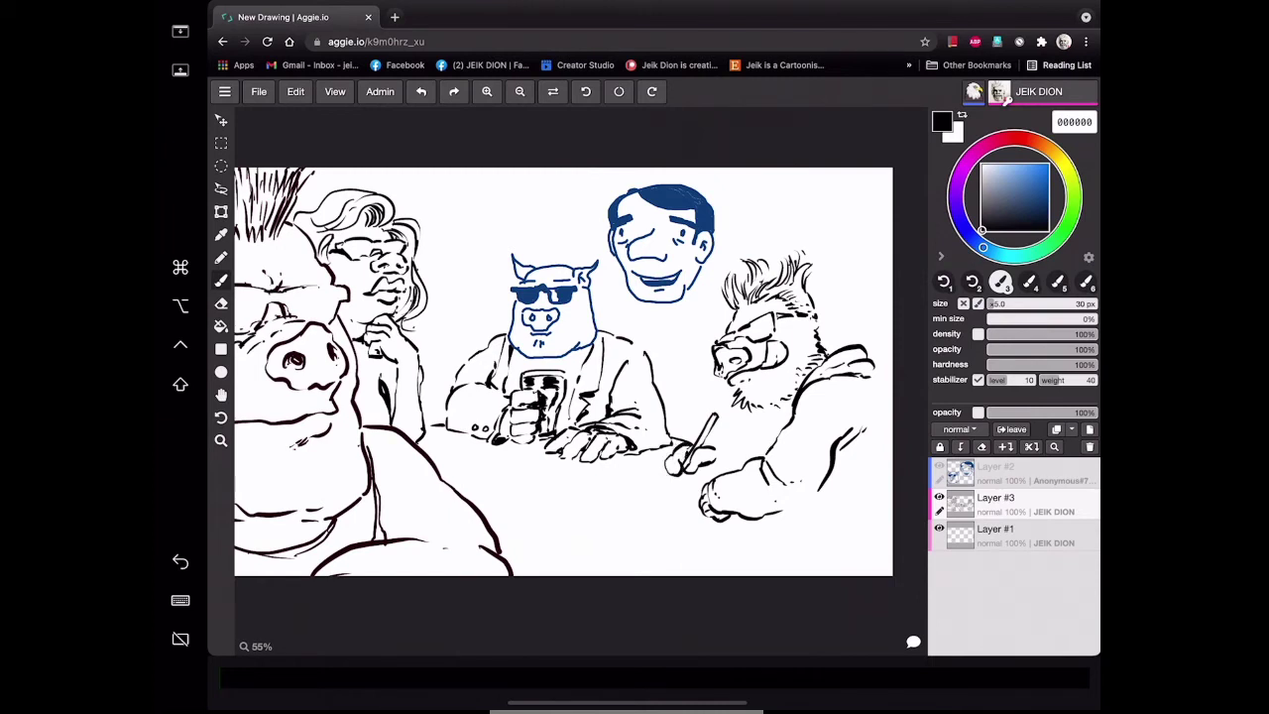
mouse_move(683, 474)
left_mouse_down()
mouse_move(671, 490)
mouse_move(710, 479)
mouse_move(715, 459)
mouse_move(723, 471)
mouse_move(760, 437)
mouse_move(749, 440)
mouse_move(767, 443)
left_mouse_up()
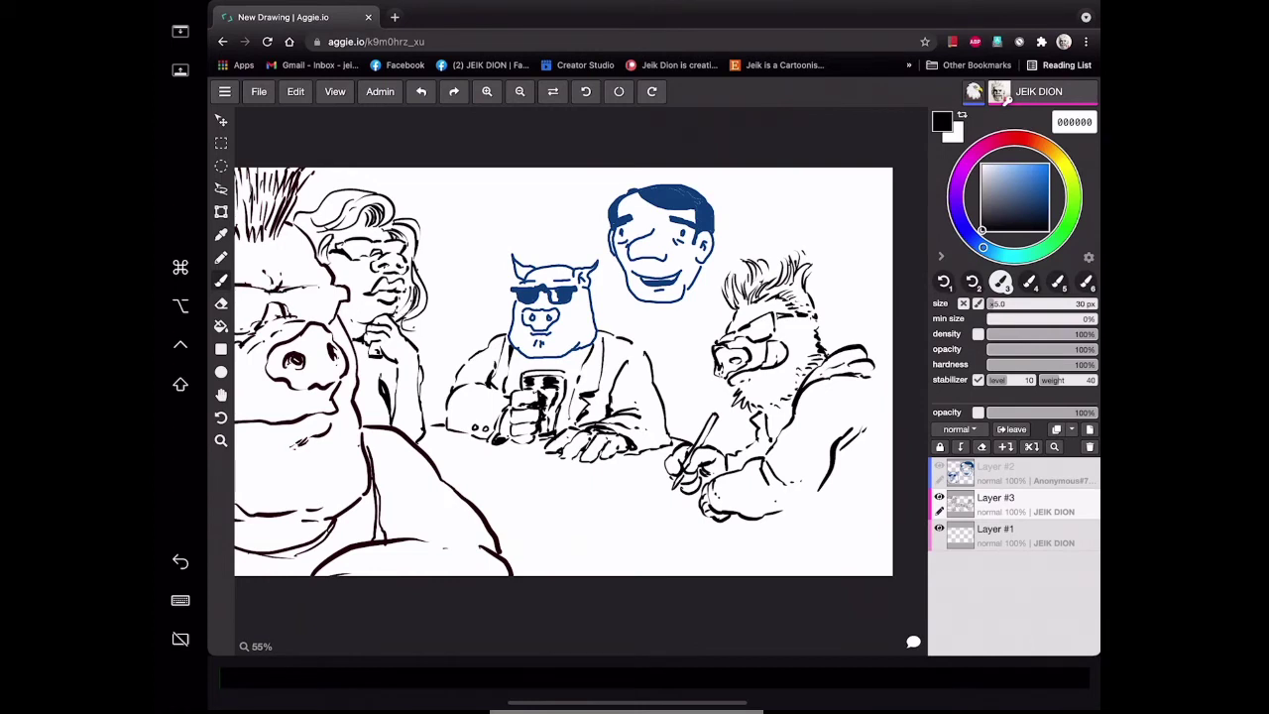
Erase the drawing pig's near forearm and fist.
left_click(221, 304)
mouse_move(708, 495)
left_mouse_down()
mouse_move(715, 525)
mouse_move(741, 468)
mouse_move(767, 503)
mouse_move(738, 467)
mouse_move(725, 497)
mouse_move(757, 474)
mouse_move(790, 503)
mouse_move(770, 507)
mouse_move(756, 459)
mouse_move(798, 486)
left_mouse_up()
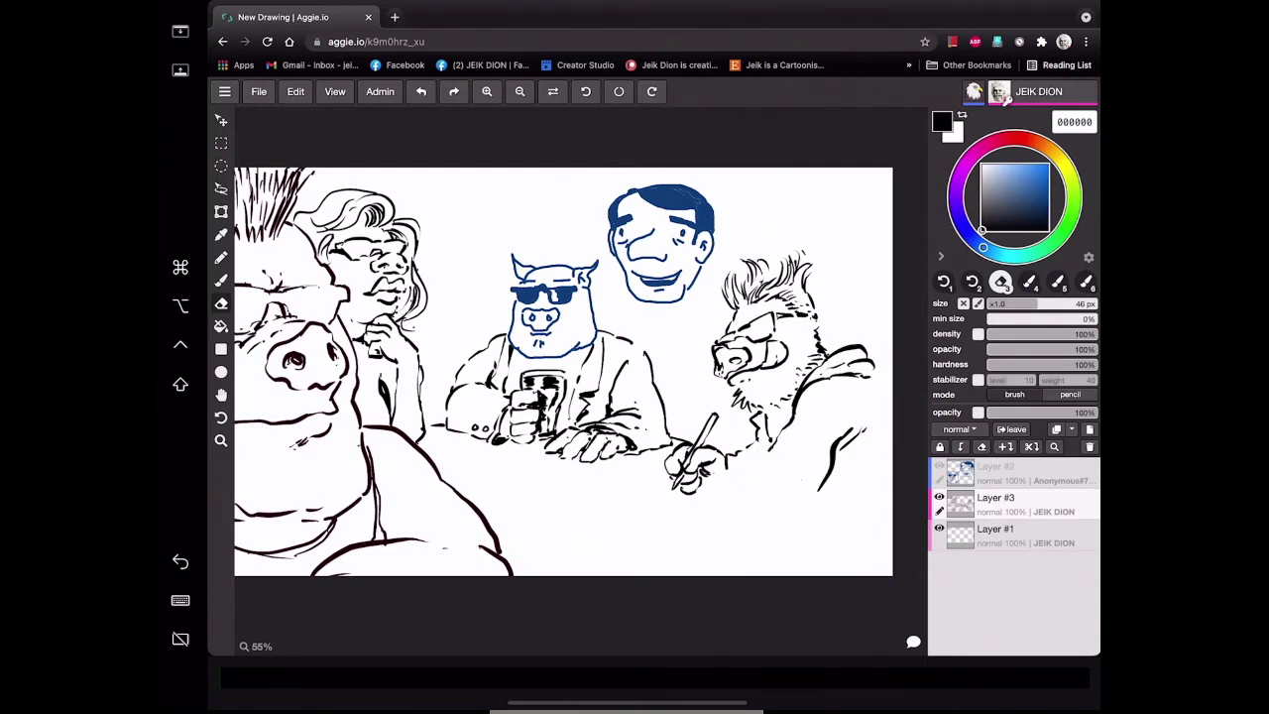
key("b")
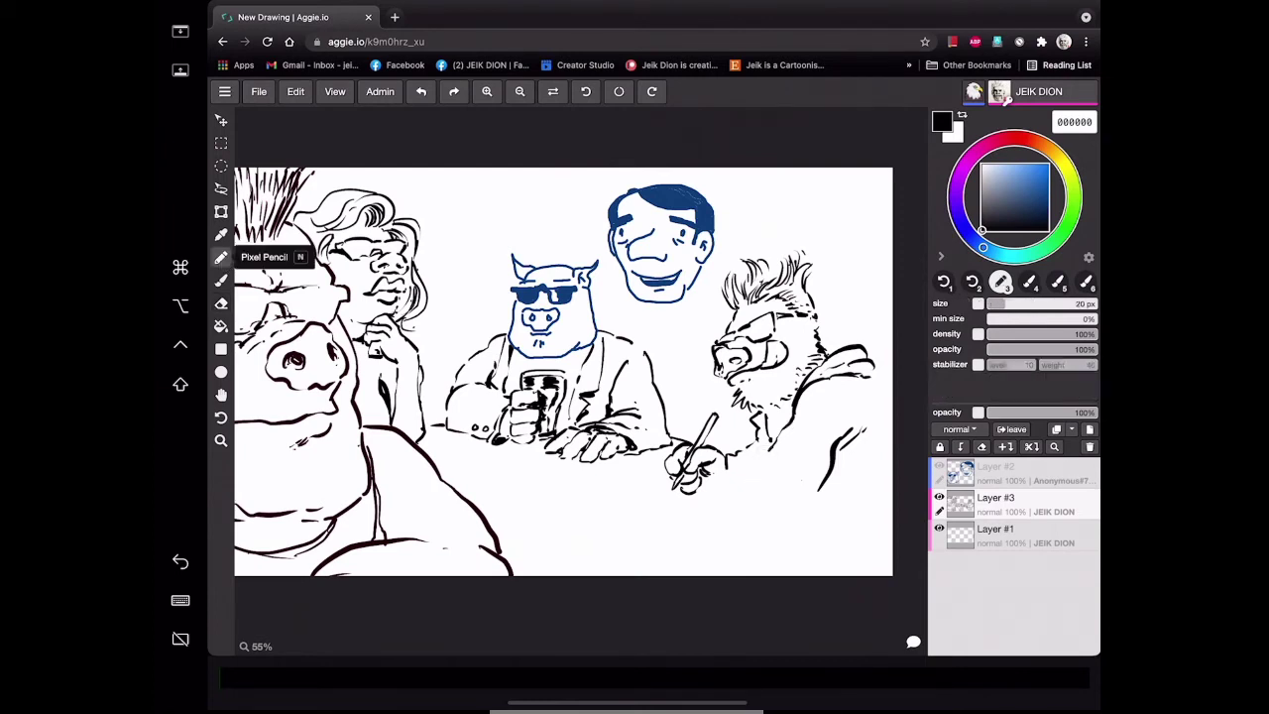
left_click_drag(793, 416, 755, 496)
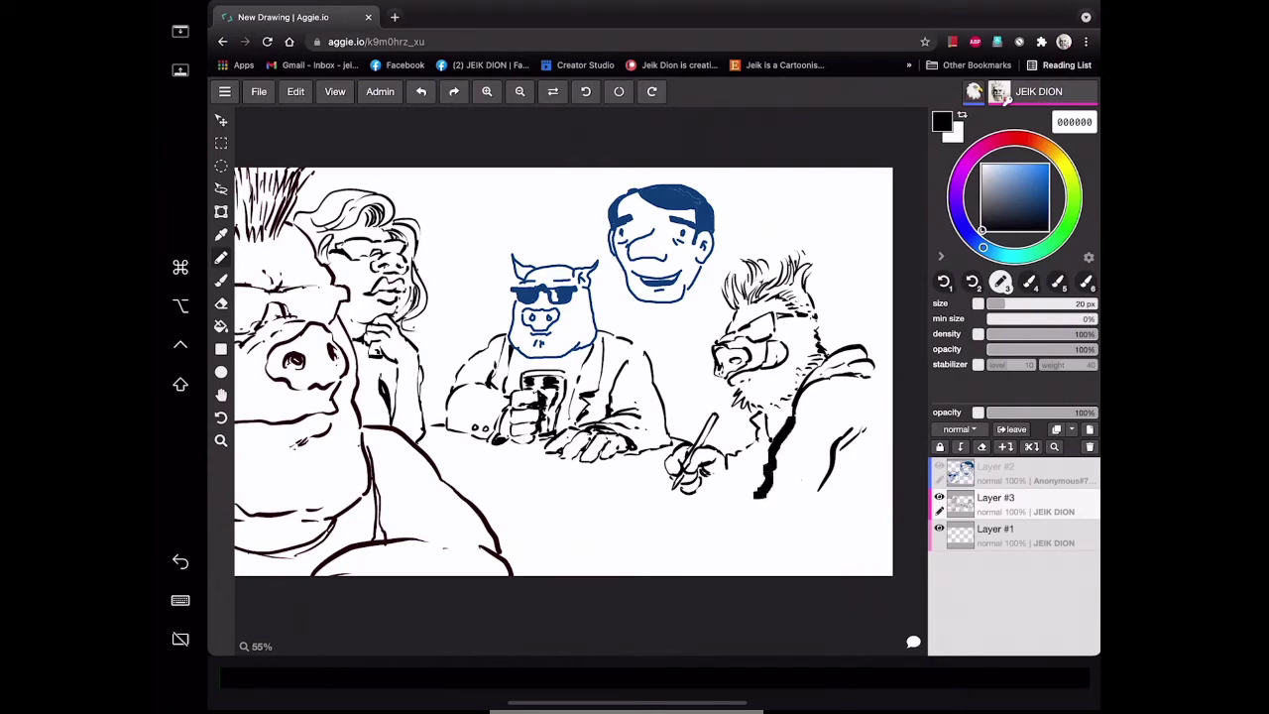
left_click(420, 91)
Redraw the pig's near forearm lower on the table with the Brush, adding the elbow crease and cuff.
left_click(221, 279)
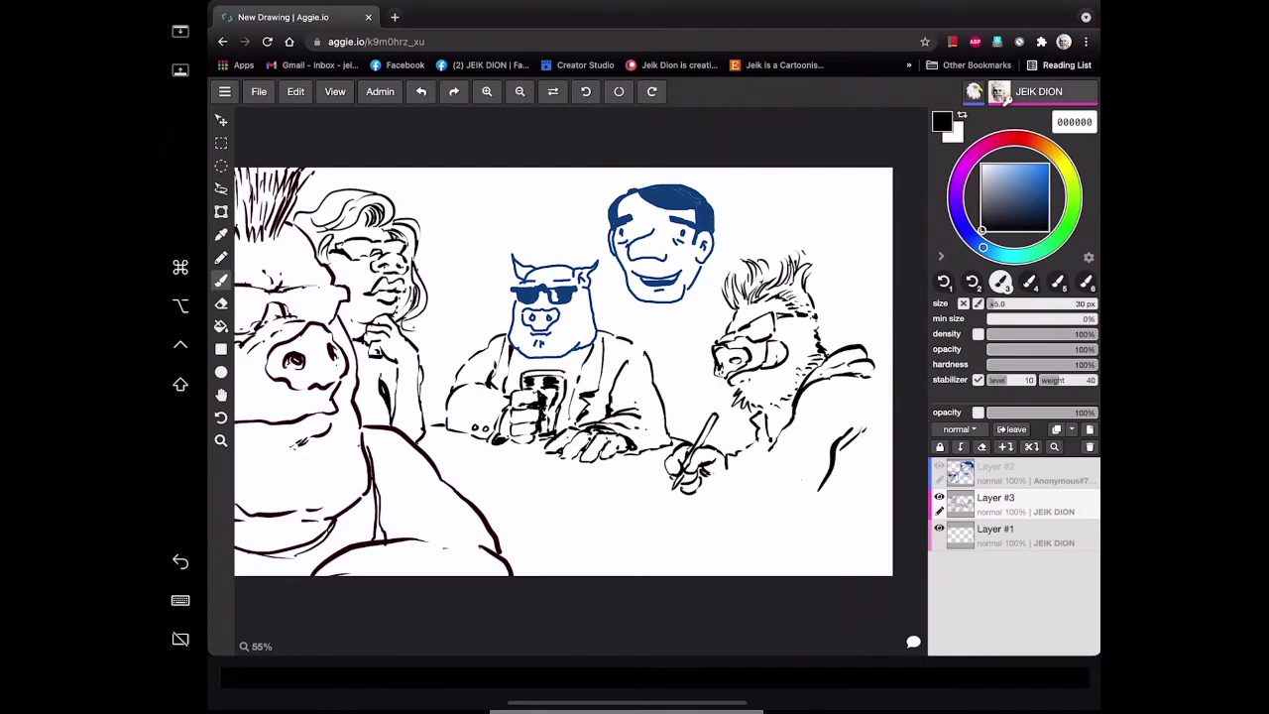
mouse_move(794, 432)
left_mouse_down()
mouse_move(762, 497)
mouse_move(781, 511)
mouse_move(749, 506)
mouse_move(711, 524)
left_mouse_up()
mouse_move(717, 515)
left_mouse_down()
mouse_move(708, 543)
mouse_move(770, 547)
mouse_move(819, 507)
left_mouse_up()
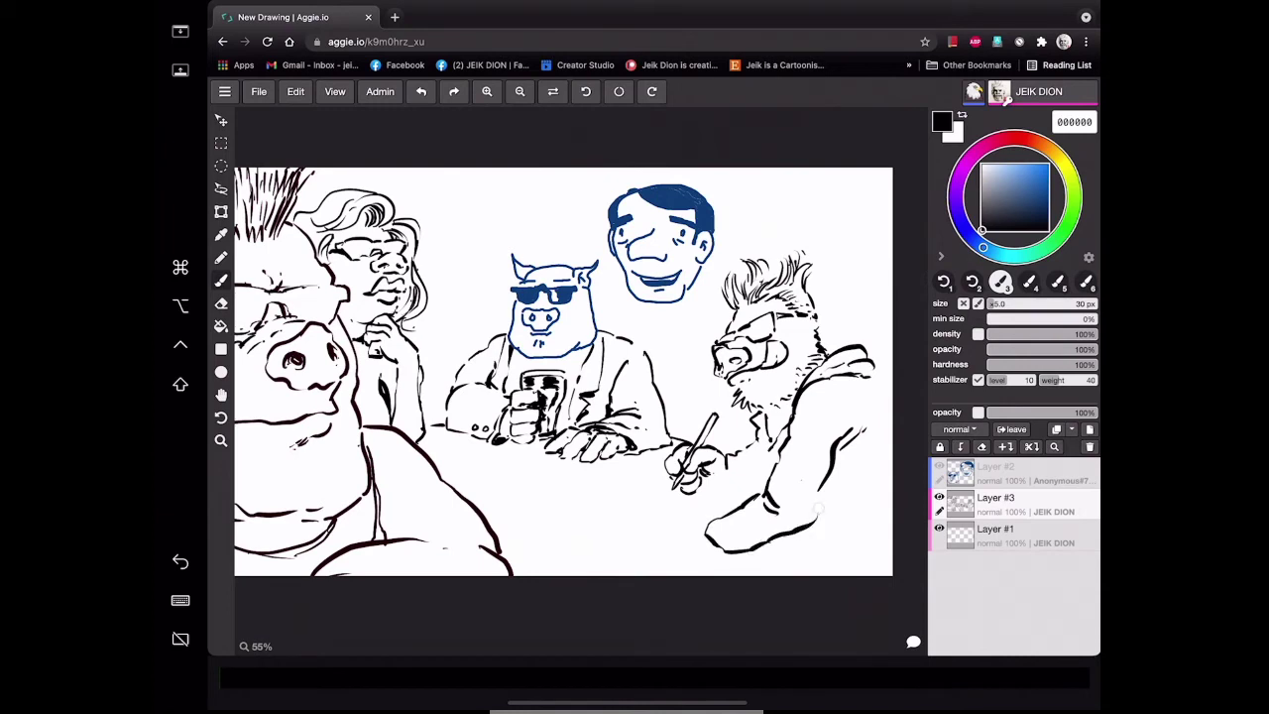
mouse_move(715, 521)
left_mouse_down()
mouse_move(710, 543)
mouse_move(726, 547)
left_mouse_up()
Draw a pint glass on the table and an open sketchbook held by the pig's near hand.
mouse_move(595, 481)
left_mouse_down()
mouse_move(565, 501)
mouse_move(603, 493)
mouse_move(554, 511)
mouse_move(560, 532)
mouse_move(593, 533)
mouse_move(589, 549)
mouse_move(560, 553)
mouse_move(586, 548)
left_mouse_up()
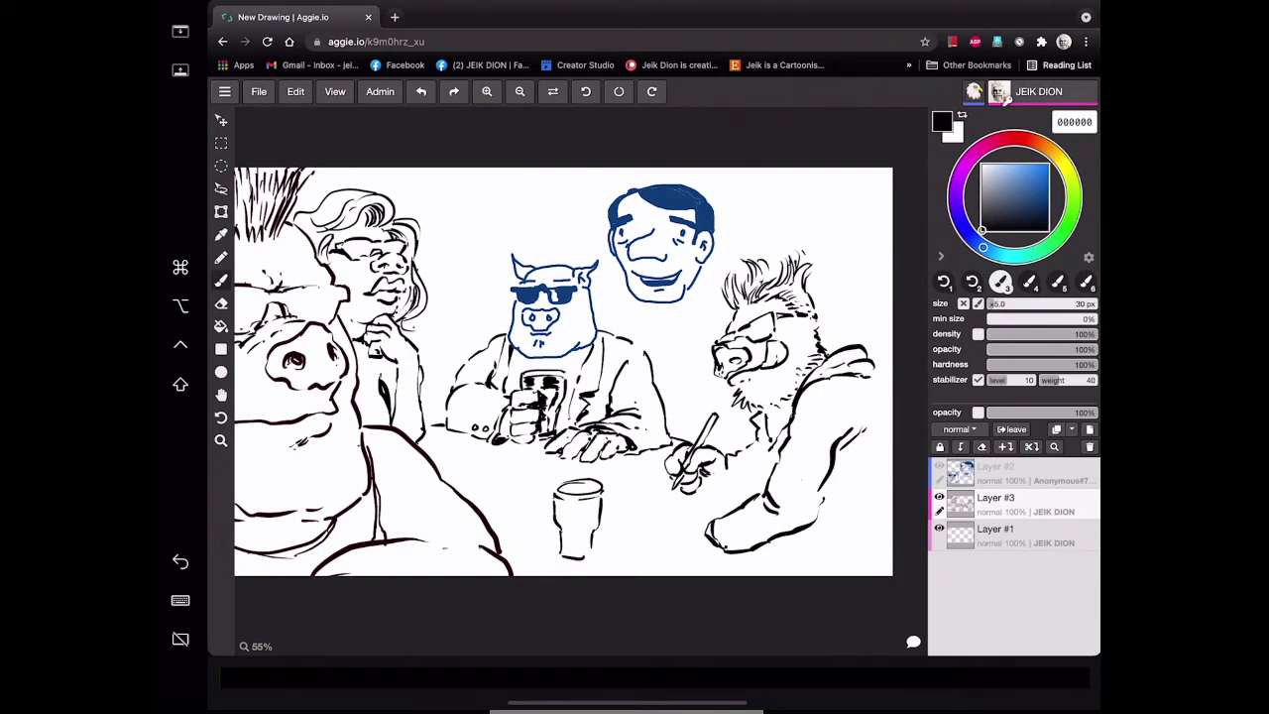
mouse_move(704, 528)
left_mouse_down()
mouse_move(677, 543)
mouse_move(715, 555)
mouse_move(662, 556)
left_mouse_up()
left_click_drag(674, 543, 632, 543)
mouse_move(630, 500)
left_mouse_down()
mouse_move(634, 545)
mouse_move(661, 504)
mouse_move(705, 503)
mouse_move(709, 521)
left_mouse_up()
mouse_move(634, 499)
left_mouse_down()
mouse_move(627, 470)
mouse_move(642, 501)
mouse_move(635, 546)
left_mouse_up()
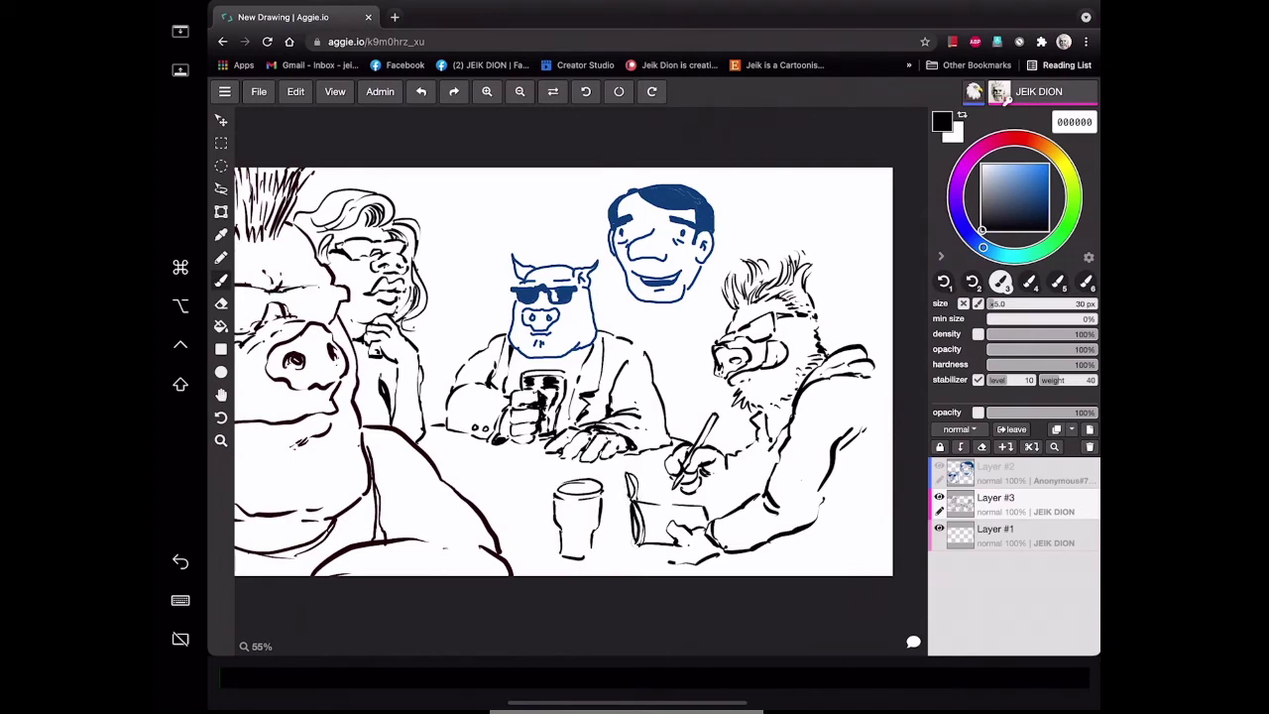
mouse_move(630, 472)
left_mouse_down()
mouse_move(662, 467)
mouse_move(706, 507)
mouse_move(765, 486)
left_mouse_up()
Draw the drawing pig's back, lower torso and table edge, and add fold lines at the elbow and waist.
left_click_drag(892, 380, 874, 412)
mouse_move(801, 526)
left_mouse_down()
mouse_move(836, 557)
mouse_move(848, 543)
left_mouse_up()
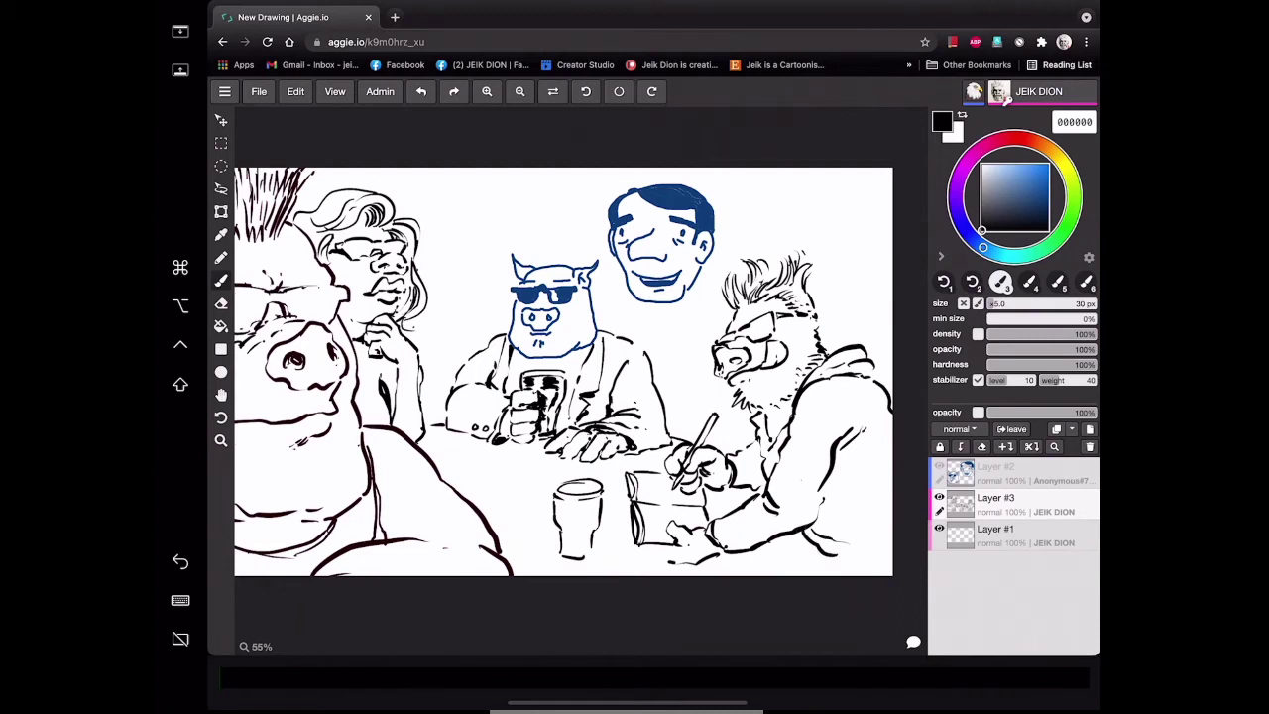
left_click_drag(755, 486, 761, 493)
mouse_move(779, 536)
left_mouse_down()
mouse_move(773, 577)
mouse_move(781, 561)
mouse_move(786, 578)
mouse_move(818, 557)
mouse_move(878, 561)
mouse_move(864, 534)
left_mouse_up()
left_click_drag(869, 518, 880, 527)
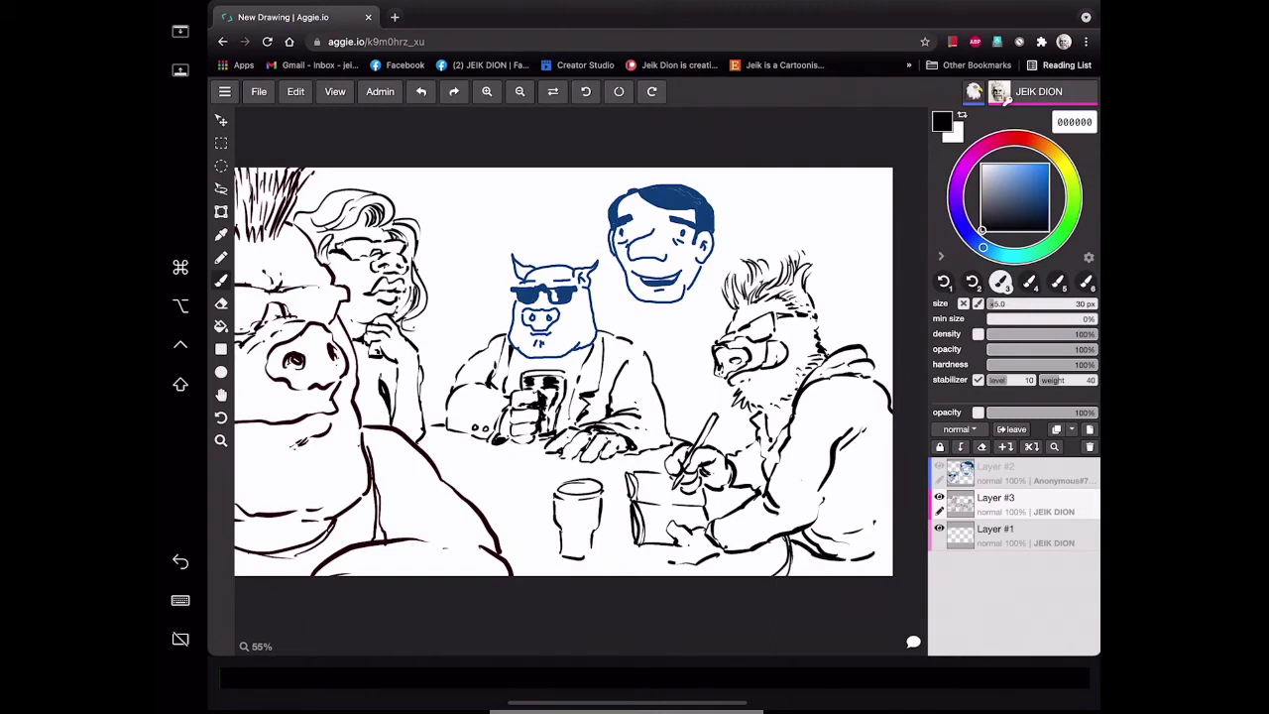
mouse_move(843, 474)
left_mouse_down()
mouse_move(821, 510)
mouse_move(844, 465)
left_mouse_up()
Erase the upper part of the pig's inner elbow fold and add short fabric creases beside it with the Brush.
left_click(221, 303)
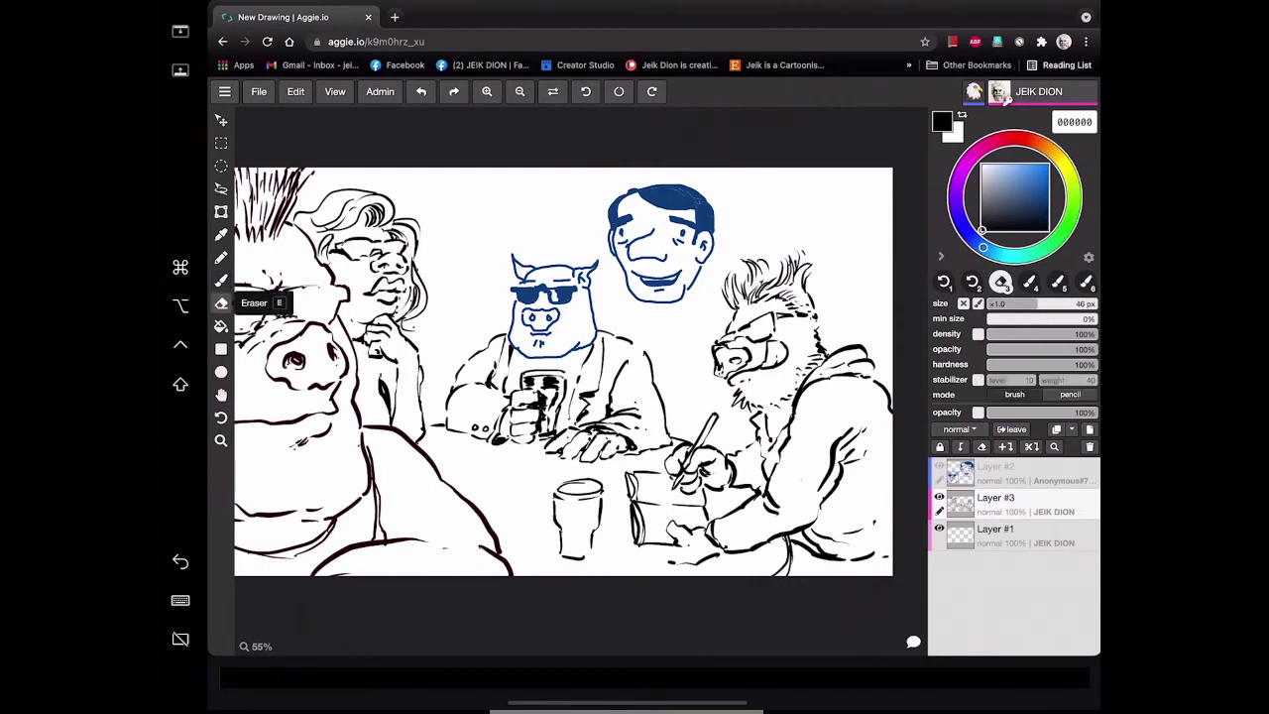
left_click_drag(826, 472, 858, 430)
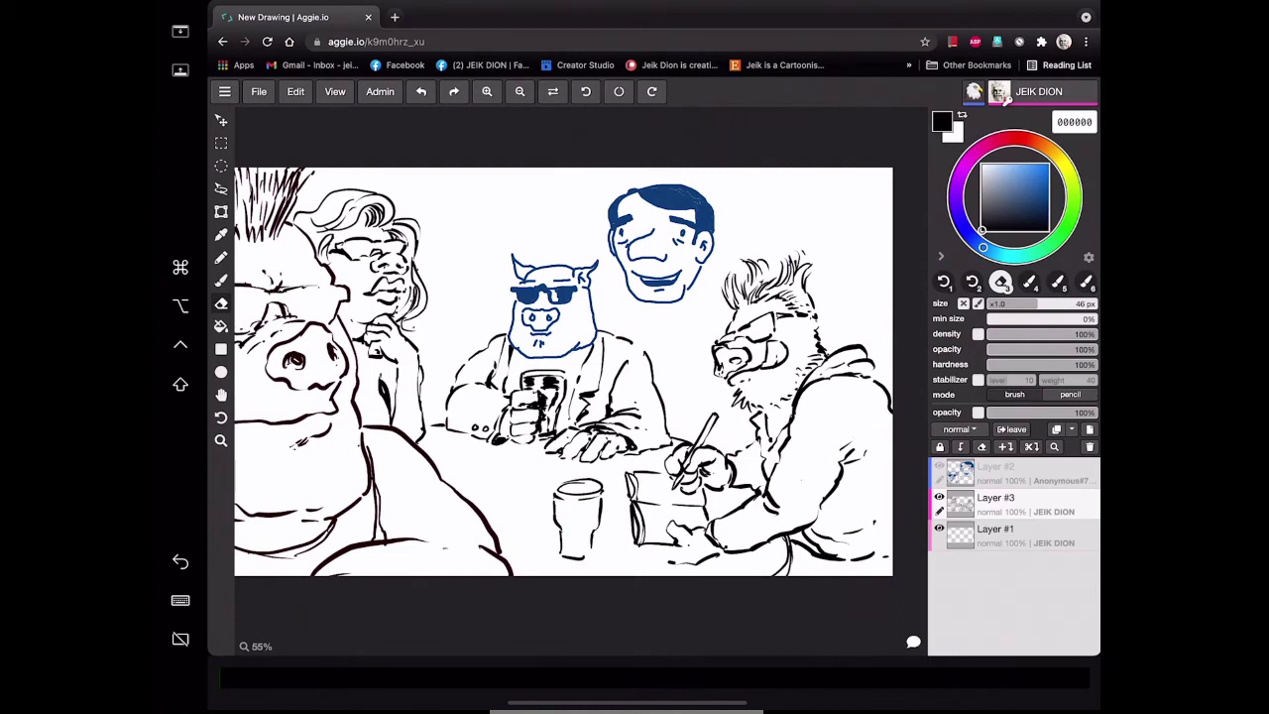
left_click(221, 279)
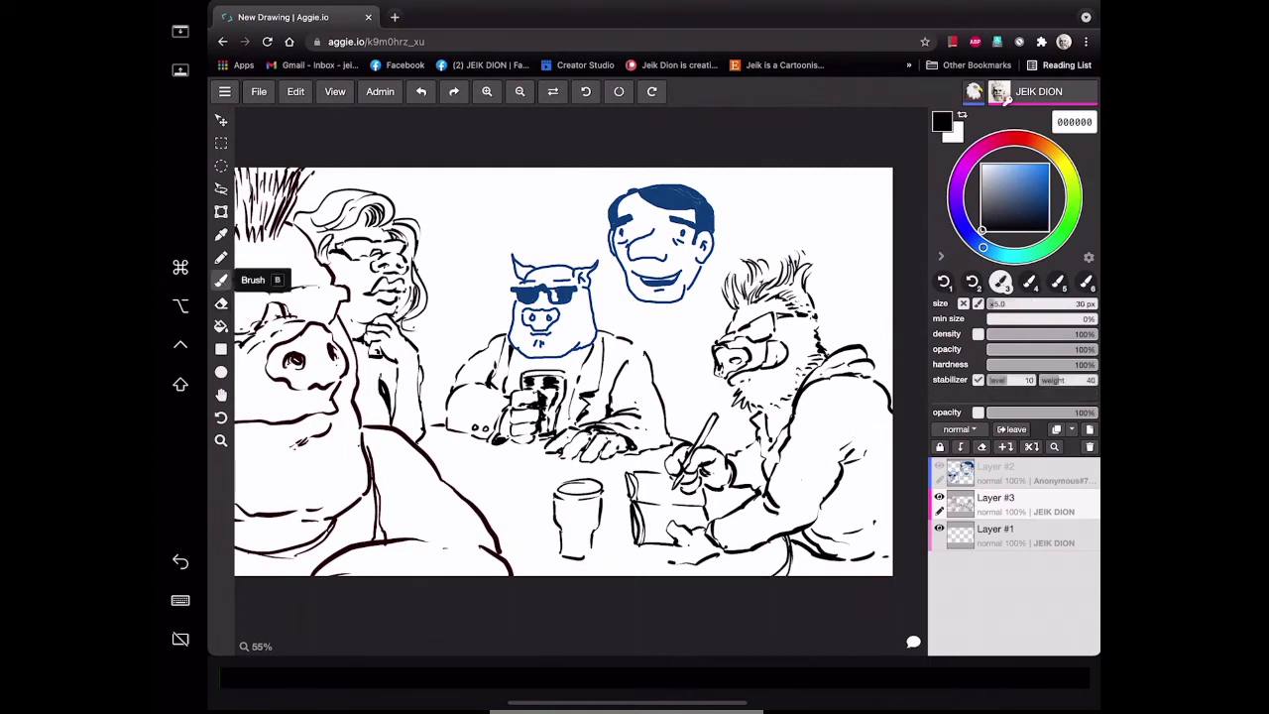
left_click_drag(854, 466, 879, 441)
left_click_drag(862, 481, 873, 471)
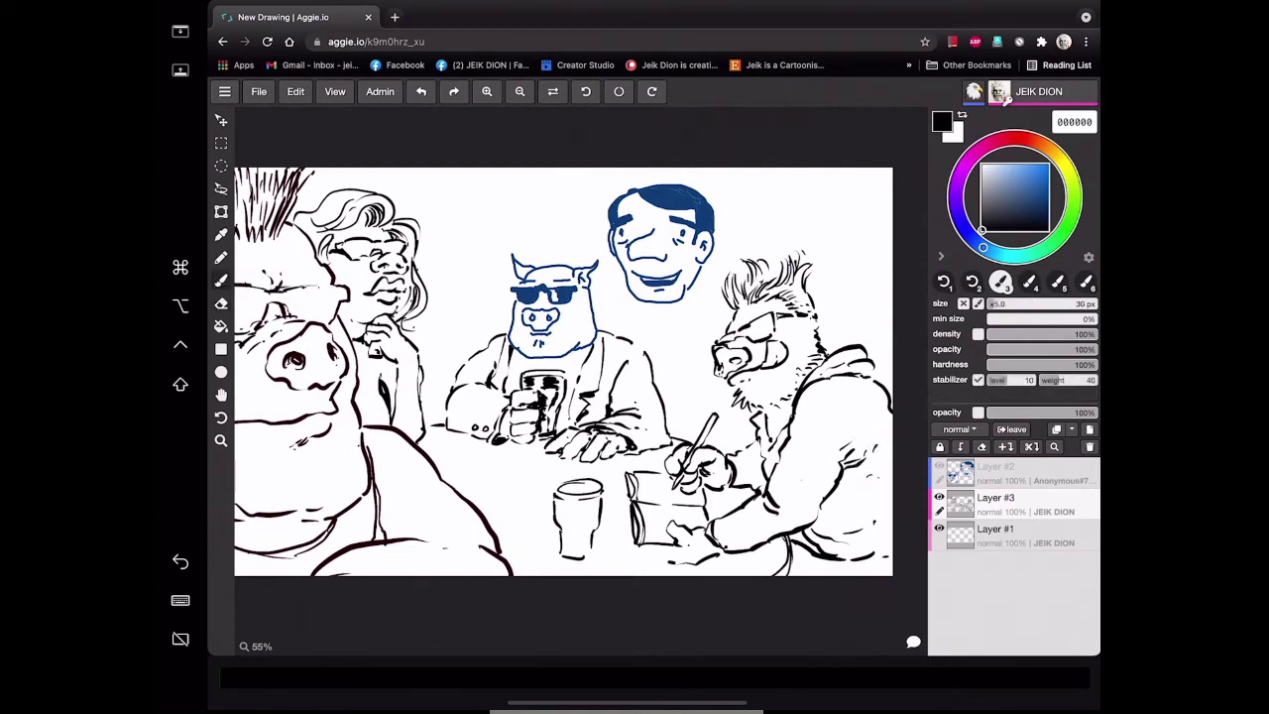
Darken the sketchbook's spine and page edges, complete the hand beneath it, and shade the pint glass with dark liquid.
left_click_drag(670, 565, 655, 544)
left_click_drag(617, 475, 627, 551)
mouse_move(645, 504)
left_mouse_down()
mouse_move(641, 540)
mouse_move(635, 523)
left_mouse_up()
mouse_move(632, 473)
left_mouse_down()
mouse_move(631, 498)
mouse_move(582, 524)
left_mouse_up()
mouse_move(574, 514)
left_mouse_down()
mouse_move(593, 526)
mouse_move(589, 554)
mouse_move(571, 533)
left_mouse_up()
left_click_drag(562, 525, 568, 546)
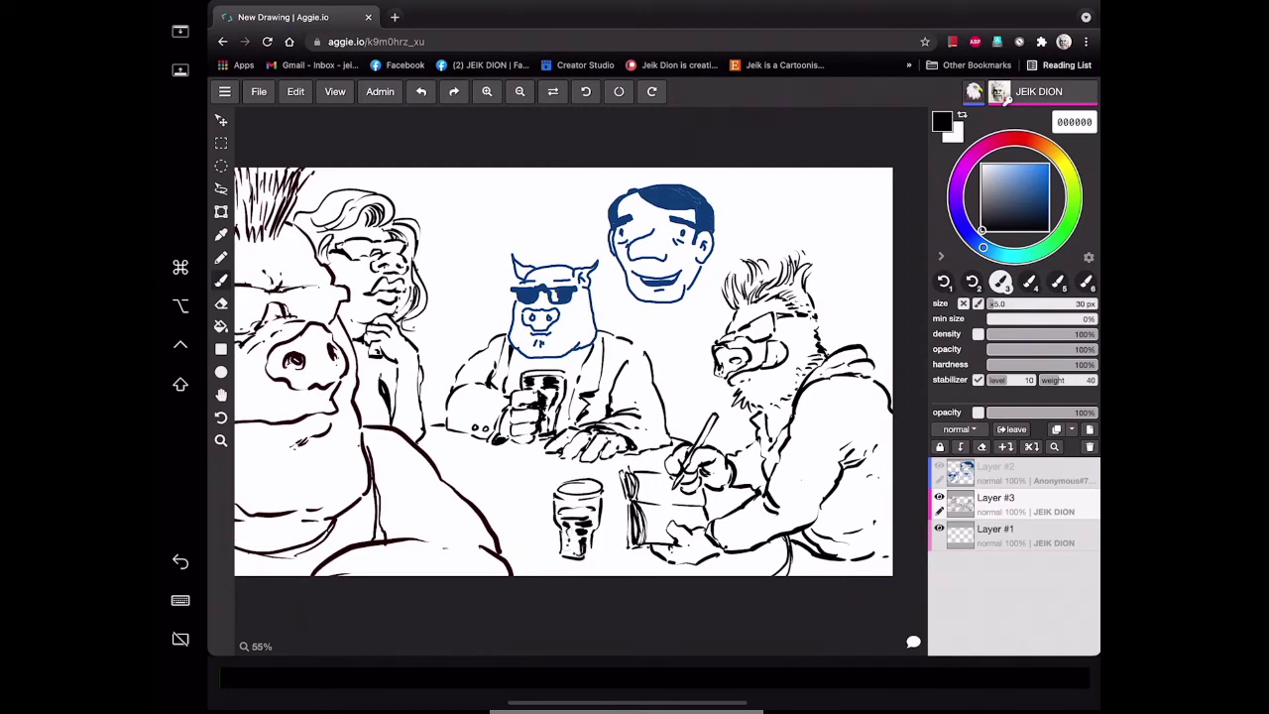
Draw two small shot glasses beside the pint glass and add small touch-up marks to both outer pigs.
mouse_move(513, 473)
left_mouse_down()
mouse_move(530, 473)
mouse_move(514, 502)
left_mouse_up()
mouse_move(524, 482)
left_mouse_down()
mouse_move(522, 502)
mouse_move(532, 484)
mouse_move(541, 511)
left_mouse_up()
mouse_move(530, 508)
left_mouse_down()
mouse_move(543, 512)
mouse_move(542, 489)
mouse_move(545, 521)
left_mouse_up()
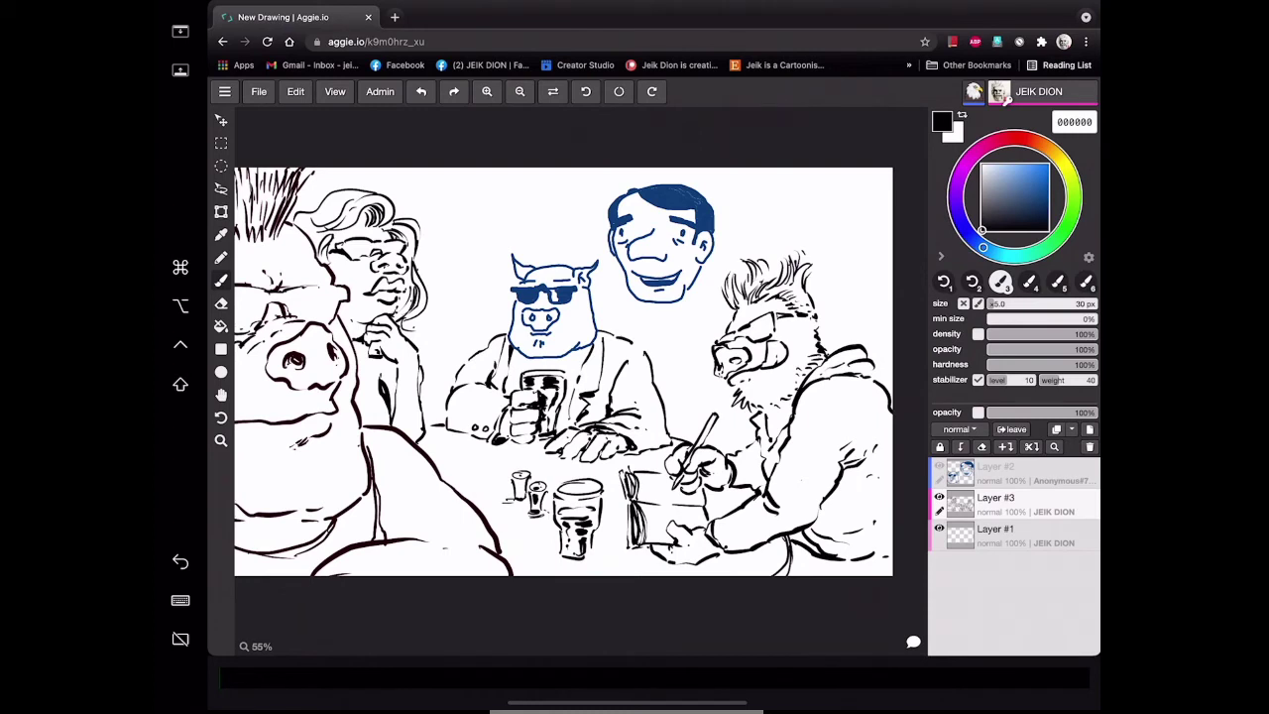
left_click_drag(842, 470, 852, 480)
left_click_drag(265, 315, 277, 311)
Draw a sheet of paper held by two hands below the blue man's face, and add his shoulder and body lines.
mouse_move(608, 333)
left_mouse_down()
mouse_move(699, 302)
mouse_move(702, 365)
left_mouse_up()
left_click_drag(682, 361, 702, 383)
left_click_drag(707, 340, 694, 407)
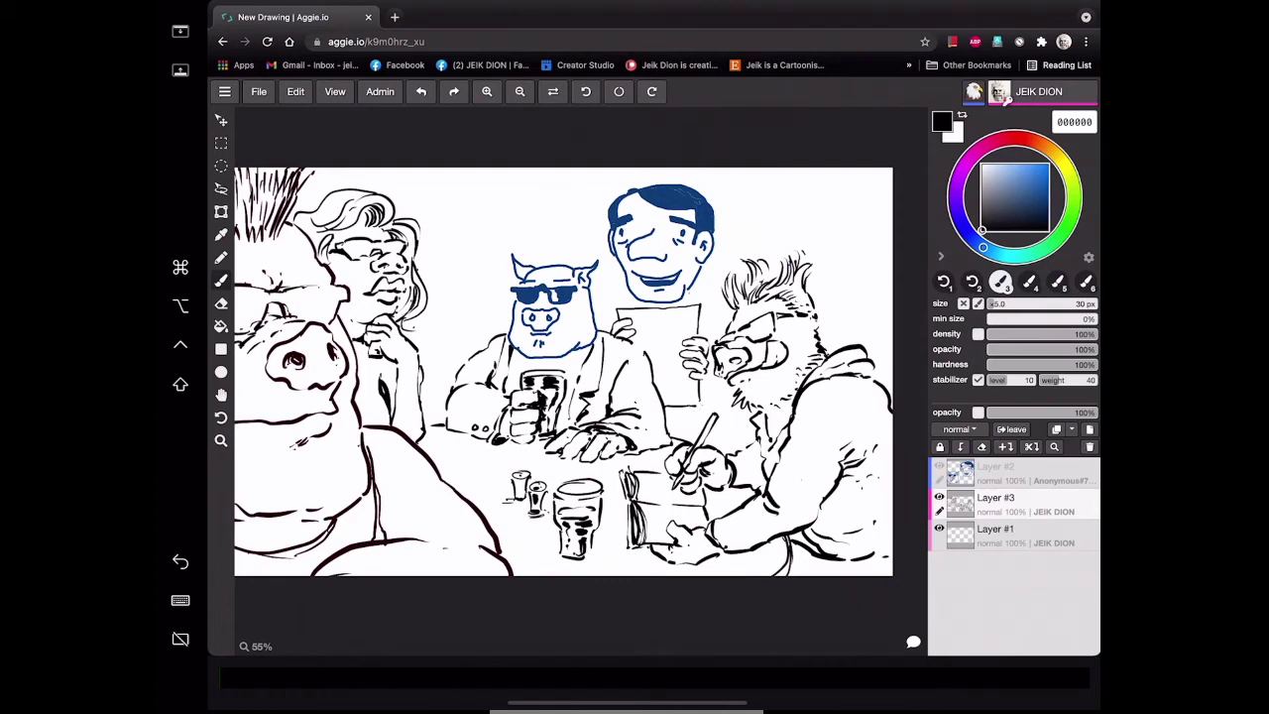
mouse_move(695, 301)
left_mouse_down()
mouse_move(709, 297)
mouse_move(718, 337)
left_mouse_up()
mouse_move(678, 415)
left_mouse_down()
mouse_move(688, 439)
mouse_move(732, 432)
left_mouse_up()
Draw a small glass behind the pint, thicken the pint's rim, and shade the drawing pig's far cuff.
mouse_move(603, 494)
left_mouse_down()
mouse_move(613, 525)
mouse_move(600, 526)
mouse_move(611, 510)
left_mouse_up()
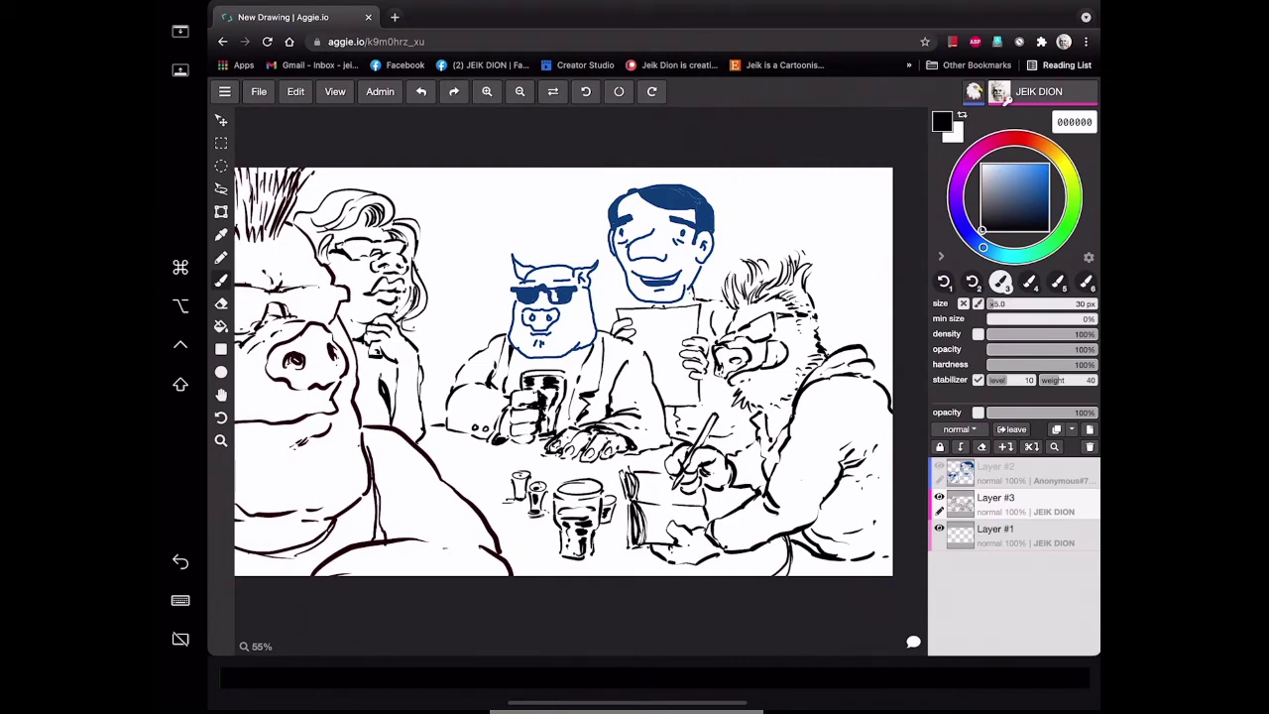
left_click_drag(267, 304, 285, 313)
mouse_move(743, 462)
left_mouse_down()
mouse_move(738, 484)
mouse_move(754, 485)
left_mouse_up()
left_click_drag(749, 473, 761, 484)
left_click_drag(550, 494, 566, 480)
Draw a third shot glass in front of the other two and add shading to the shot glasses.
left_click_drag(528, 526, 515, 538)
left_click_drag(454, 272, 476, 272)
mouse_move(510, 538)
left_mouse_down()
mouse_move(536, 545)
mouse_move(535, 556)
left_mouse_up()
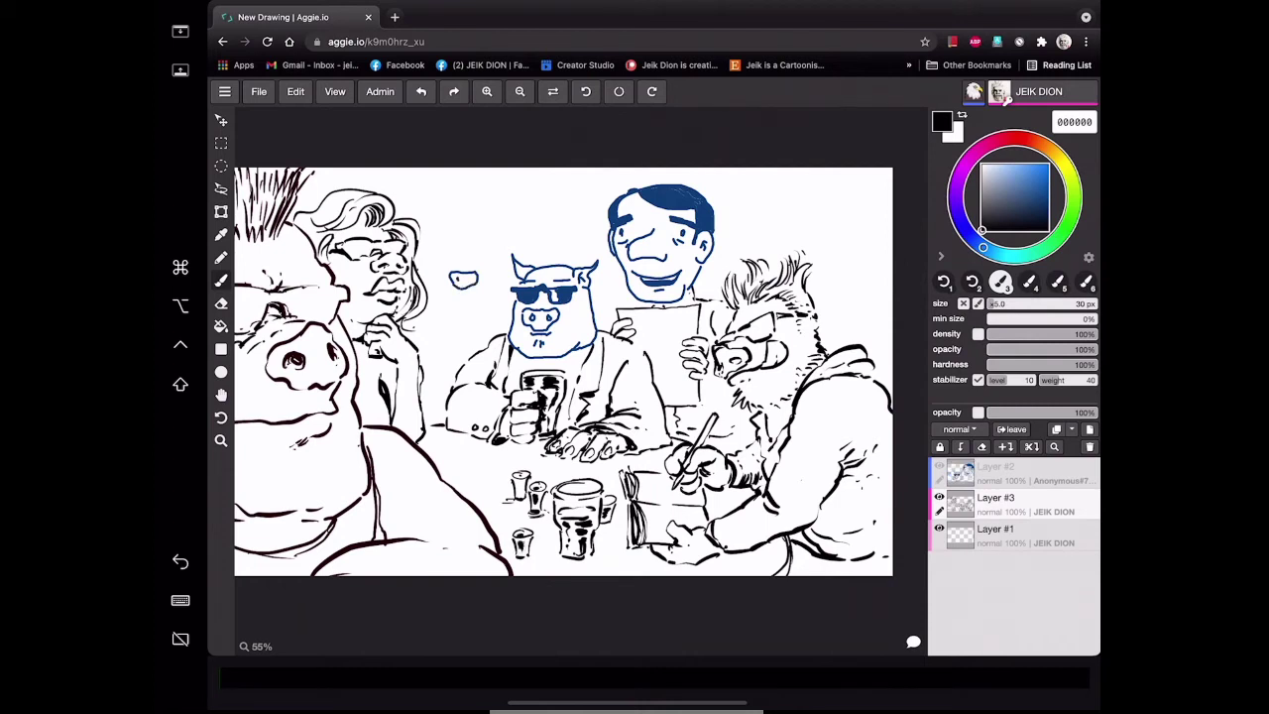
left_click_drag(515, 545, 522, 553)
left_click_drag(513, 481, 521, 494)
Draw small framed pig portraits on both sketchbook pages and refine the hand holding the book.
left_click_drag(673, 543, 678, 553)
left_click(486, 91)
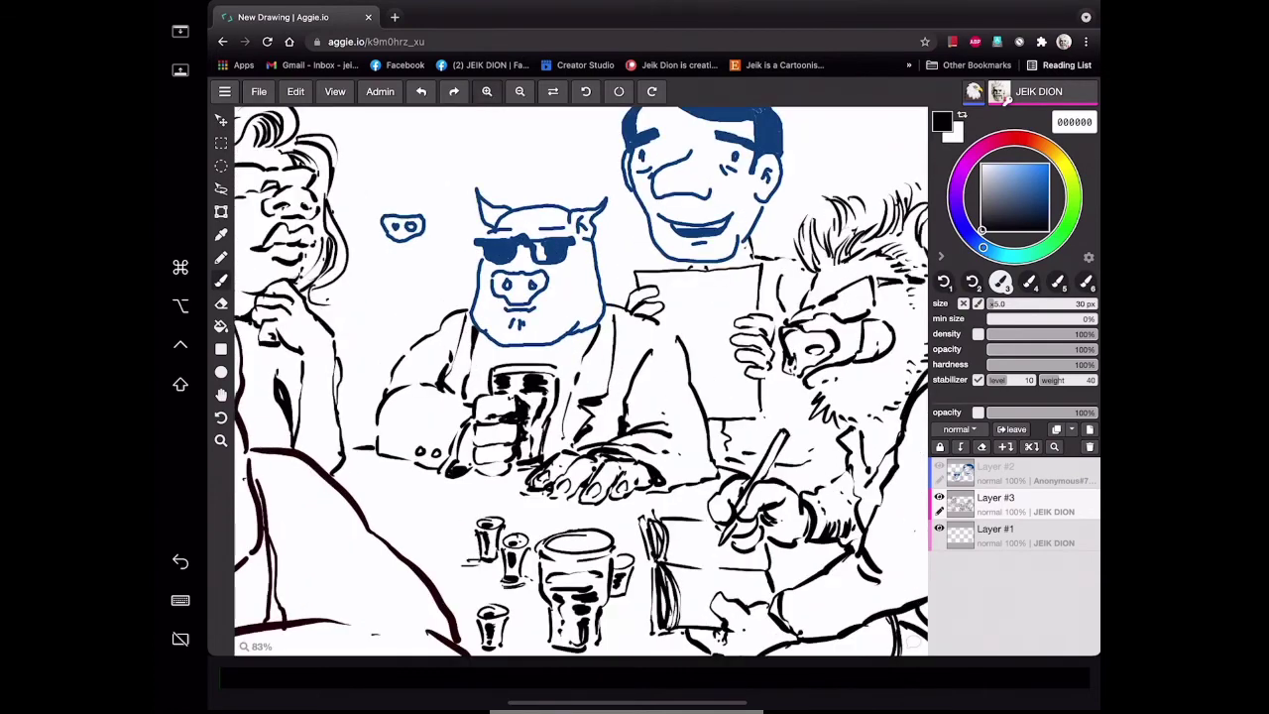
key("h")
left_click_drag(594, 397, 357, 315)
mouse_move(482, 493)
left_mouse_down()
mouse_move(464, 531)
mouse_move(486, 539)
mouse_move(531, 524)
mouse_move(476, 526)
mouse_move(474, 492)
mouse_move(473, 535)
left_mouse_up()
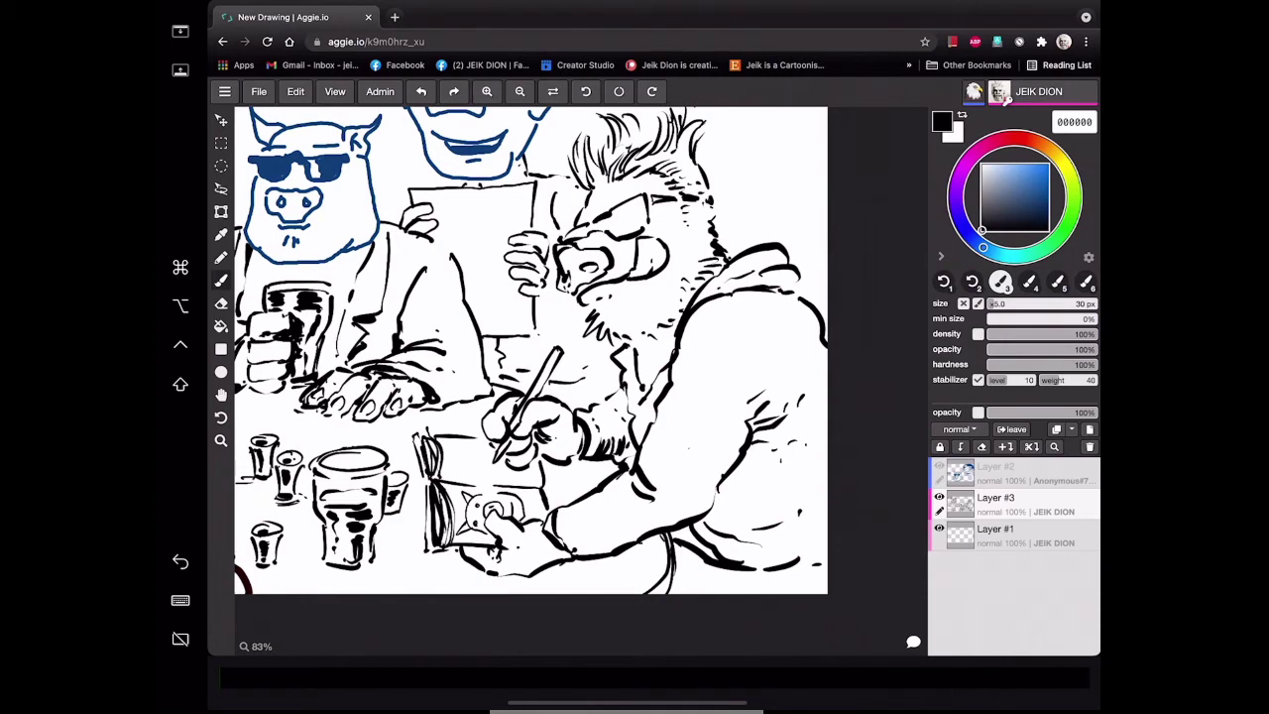
mouse_move(457, 447)
left_mouse_down()
mouse_move(480, 472)
mouse_move(473, 454)
left_mouse_up()
mouse_move(446, 452)
left_mouse_down()
mouse_move(468, 436)
mouse_move(458, 461)
mouse_move(518, 477)
left_mouse_up()
Erase the heavy outline at the front of the drawing pig's snout and redraw it with the Brush.
left_click(221, 302)
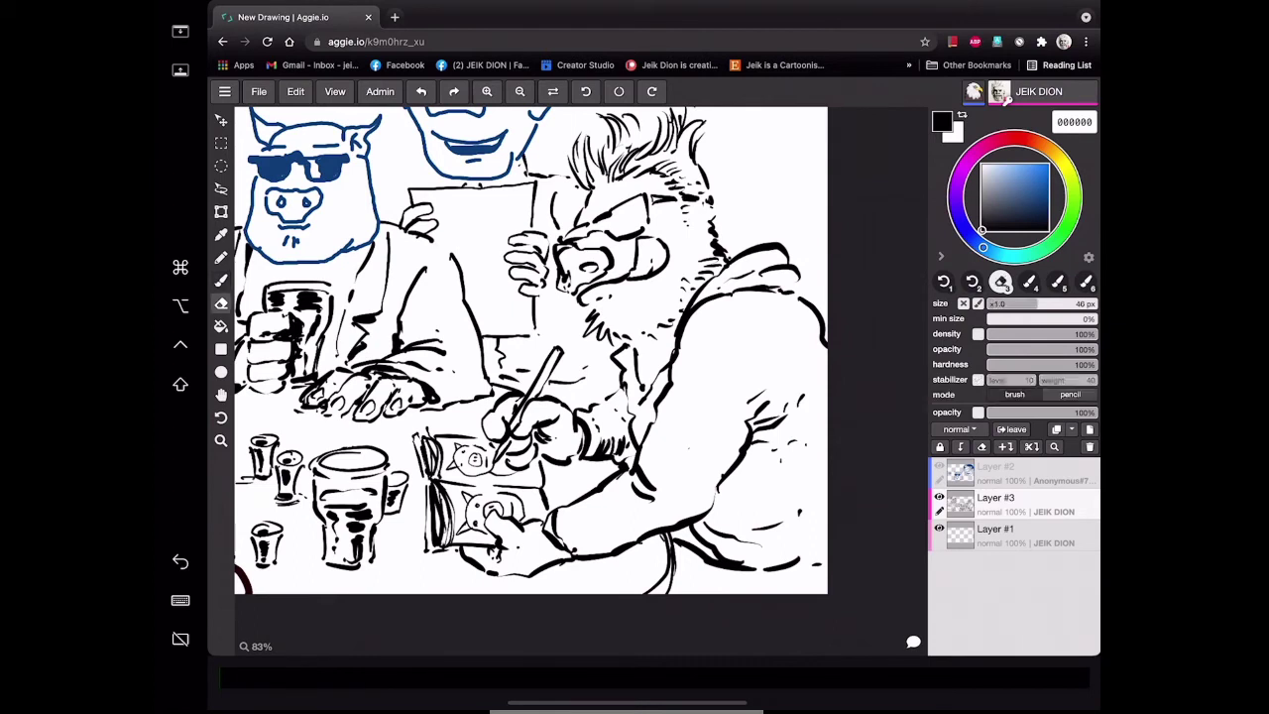
left_click_drag(562, 284, 557, 240)
left_click_drag(565, 283, 574, 296)
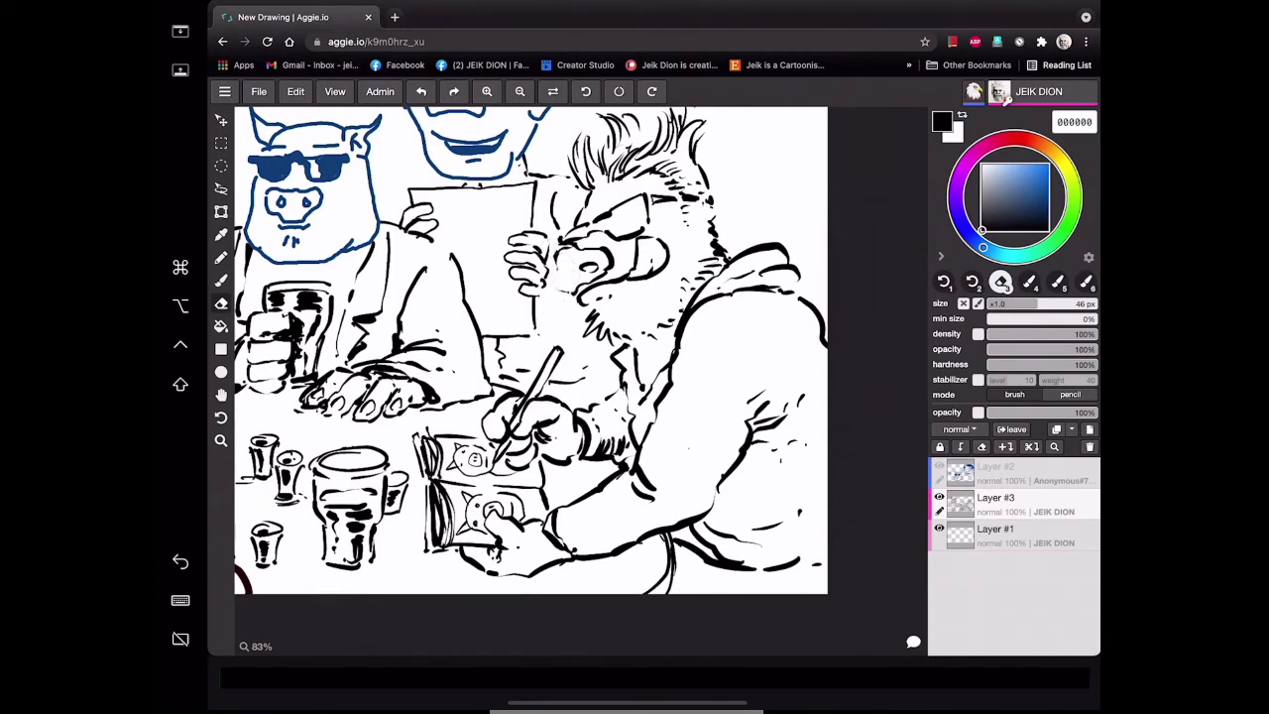
left_click(221, 279)
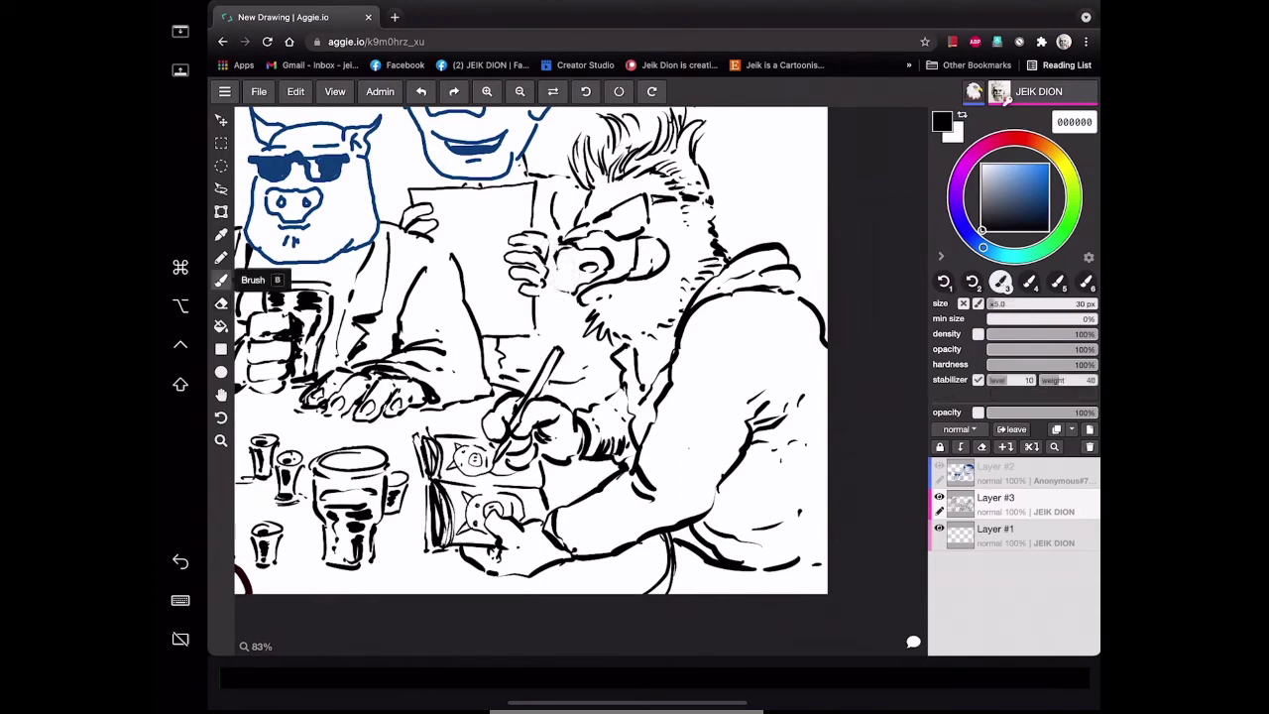
mouse_move(555, 268)
left_mouse_down()
mouse_move(561, 291)
mouse_move(592, 273)
left_mouse_up()
Fill the drawing pig's sunglasses lens black, and add cheek shading and short bristles to its beard.
mouse_move(614, 317)
left_mouse_down()
mouse_move(627, 333)
mouse_move(654, 321)
left_mouse_up()
left_click_drag(664, 297, 672, 309)
mouse_move(569, 230)
left_mouse_down()
mouse_move(587, 240)
mouse_move(632, 207)
mouse_move(609, 236)
mouse_move(637, 224)
mouse_move(581, 241)
mouse_move(591, 236)
left_mouse_up()
mouse_move(658, 214)
left_mouse_down()
mouse_move(645, 274)
mouse_move(640, 262)
mouse_move(651, 273)
left_mouse_up()
left_click_drag(667, 253, 659, 264)
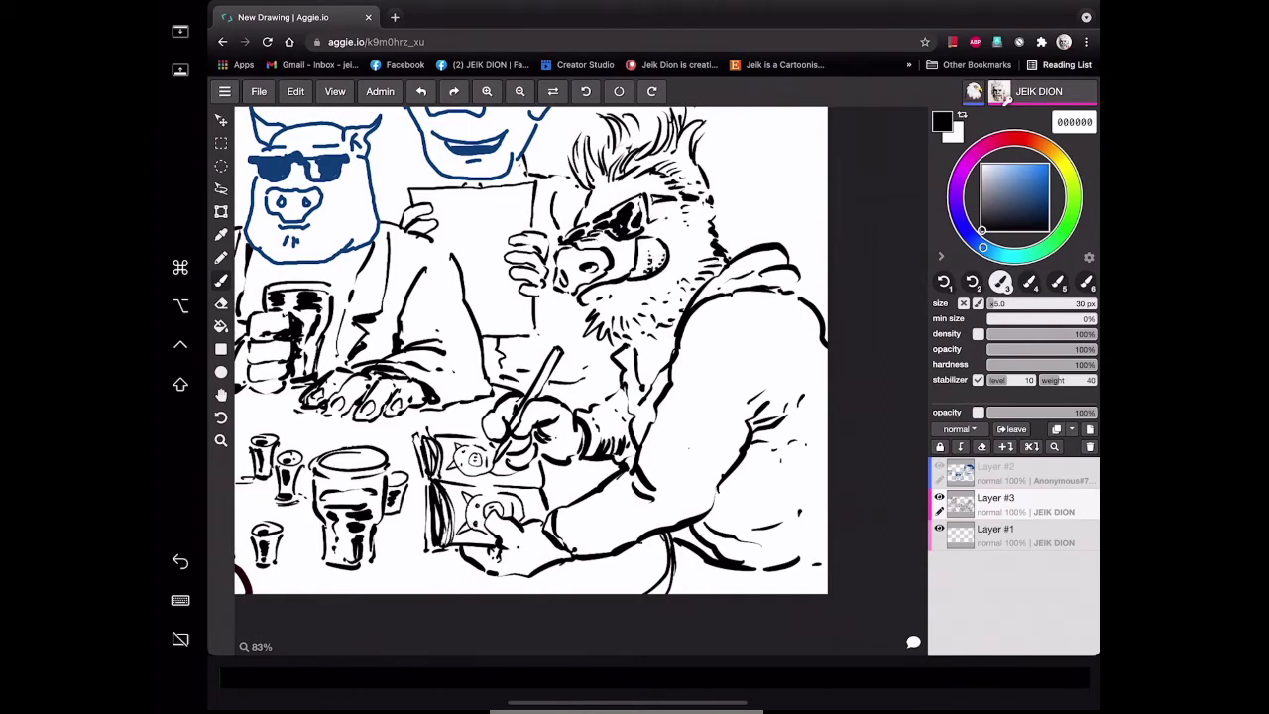
Add more bristles to the drawing pig's chin, the back of its head and its neck.
mouse_move(598, 308)
left_mouse_down()
mouse_move(583, 316)
mouse_move(596, 312)
left_mouse_up()
left_click_drag(709, 246, 699, 251)
mouse_move(641, 346)
left_mouse_down()
mouse_move(635, 357)
mouse_move(675, 342)
left_mouse_up()
left_click_drag(661, 345, 651, 358)
scroll(530, 350, "down", 3)
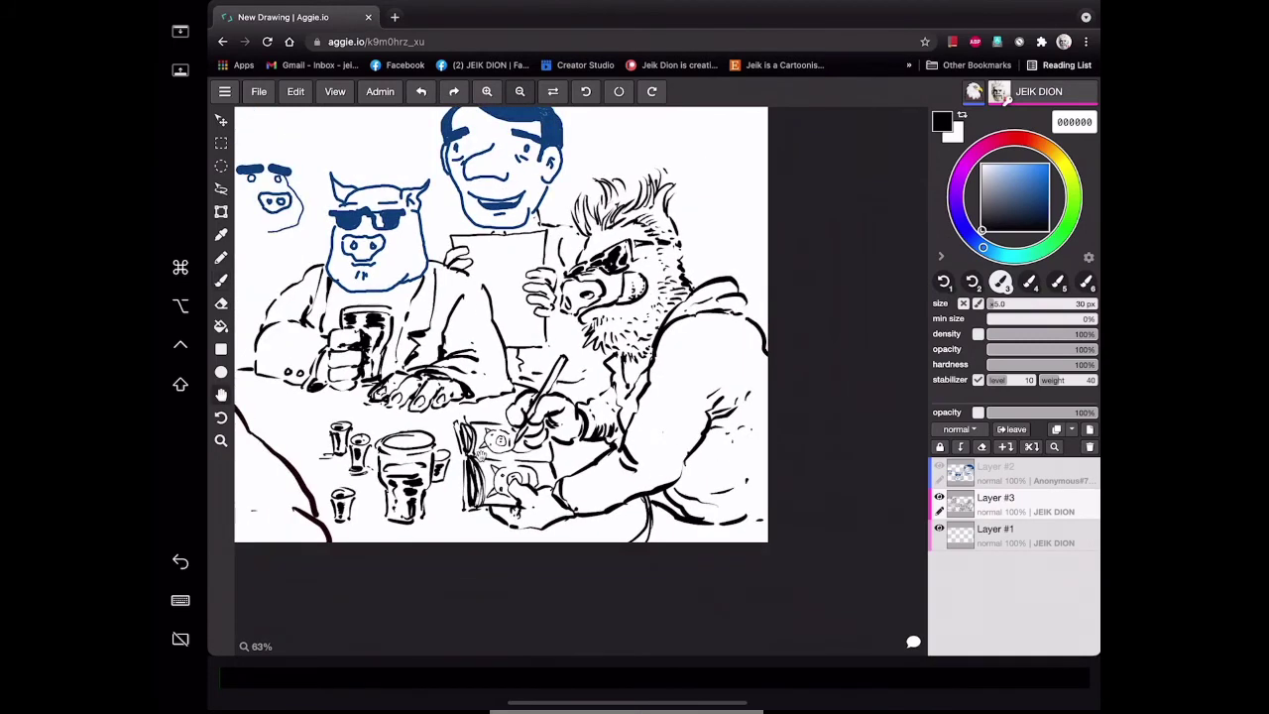
Shade the large foreground pig's cheek, the area under its sunglasses and the bridge of its snout with short black brush strokes.
scroll(581, 362, "left", 5)
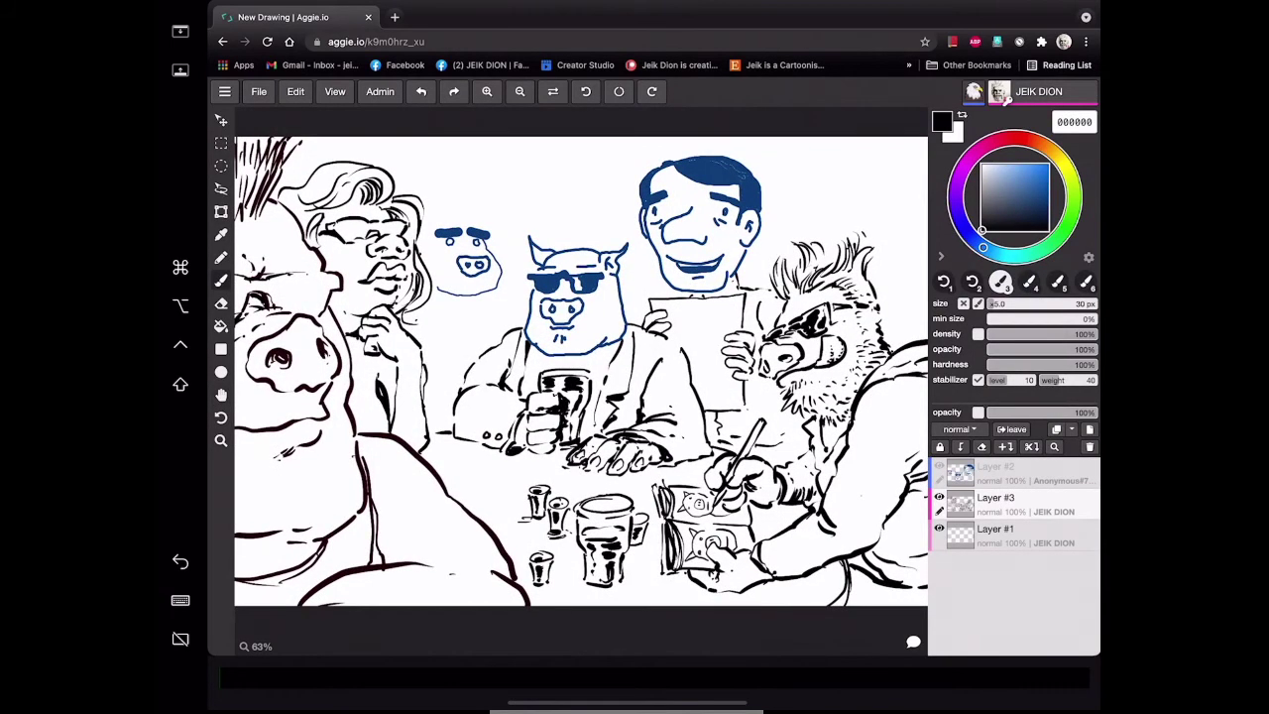
left_click_drag(453, 212, 468, 208)
key("h")
left_click_drag(378, 522, 551, 532)
key("b")
left_click_drag(422, 290, 462, 278)
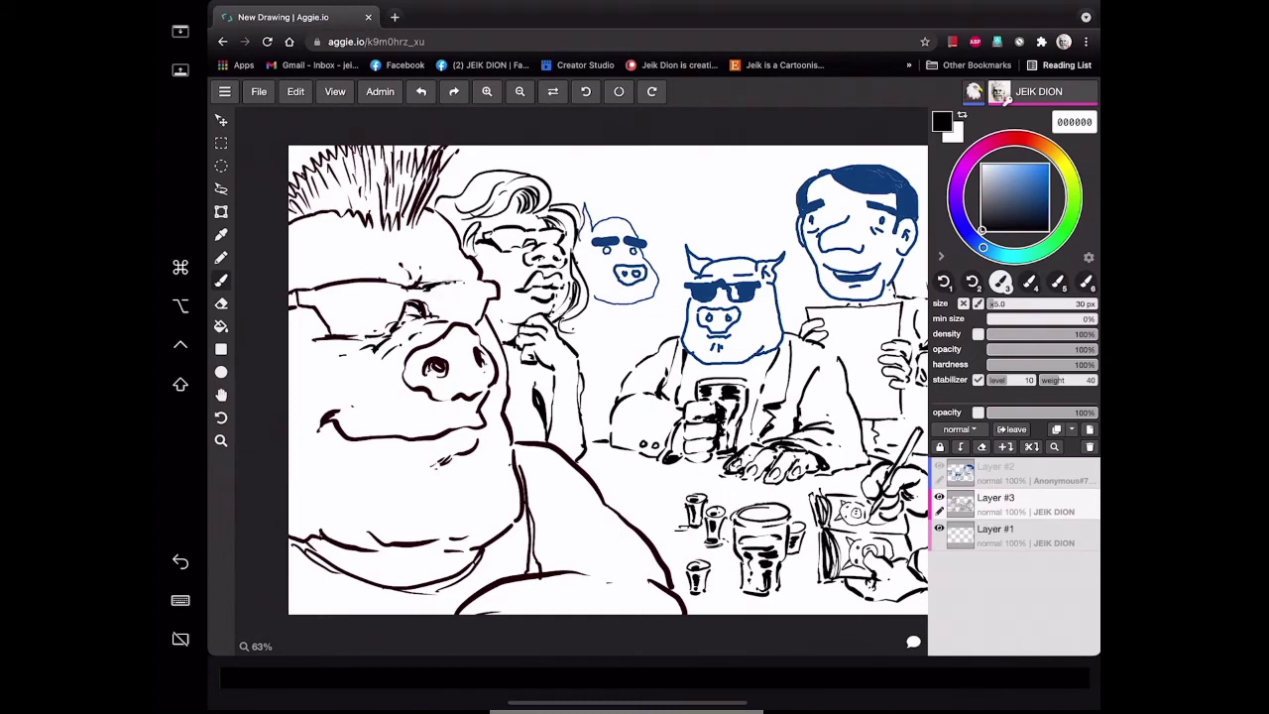
mouse_move(309, 375)
left_mouse_down()
mouse_move(292, 397)
mouse_move(299, 417)
mouse_move(310, 383)
left_mouse_up()
mouse_move(306, 321)
left_mouse_down()
mouse_move(325, 313)
mouse_move(329, 325)
left_mouse_up()
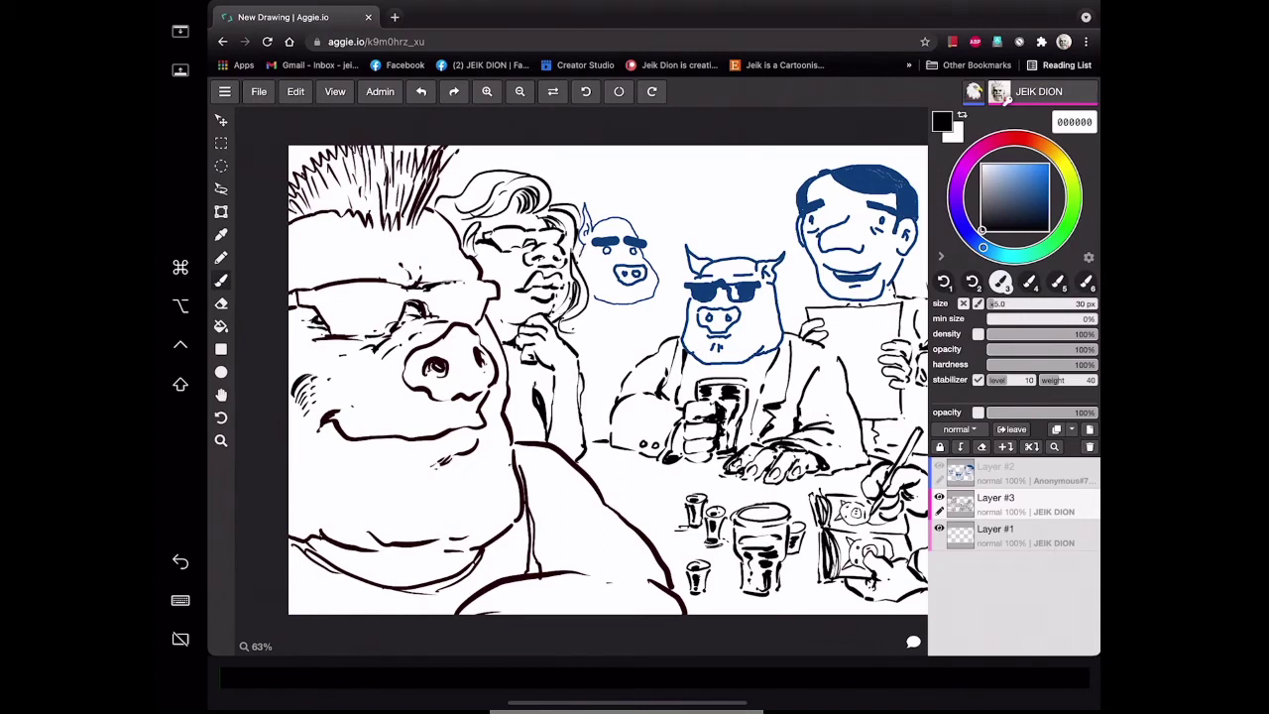
mouse_move(442, 328)
left_mouse_down()
mouse_move(455, 321)
mouse_move(415, 330)
left_mouse_up()
Add short hatching and dotted shading below the foreground pig's mouth, around its chin and on its neck.
left_click_drag(335, 450, 362, 460)
mouse_move(384, 538)
left_mouse_down()
mouse_move(366, 498)
mouse_move(389, 536)
mouse_move(463, 521)
left_mouse_up()
left_click_drag(426, 537, 439, 532)
left_click_drag(354, 551, 370, 562)
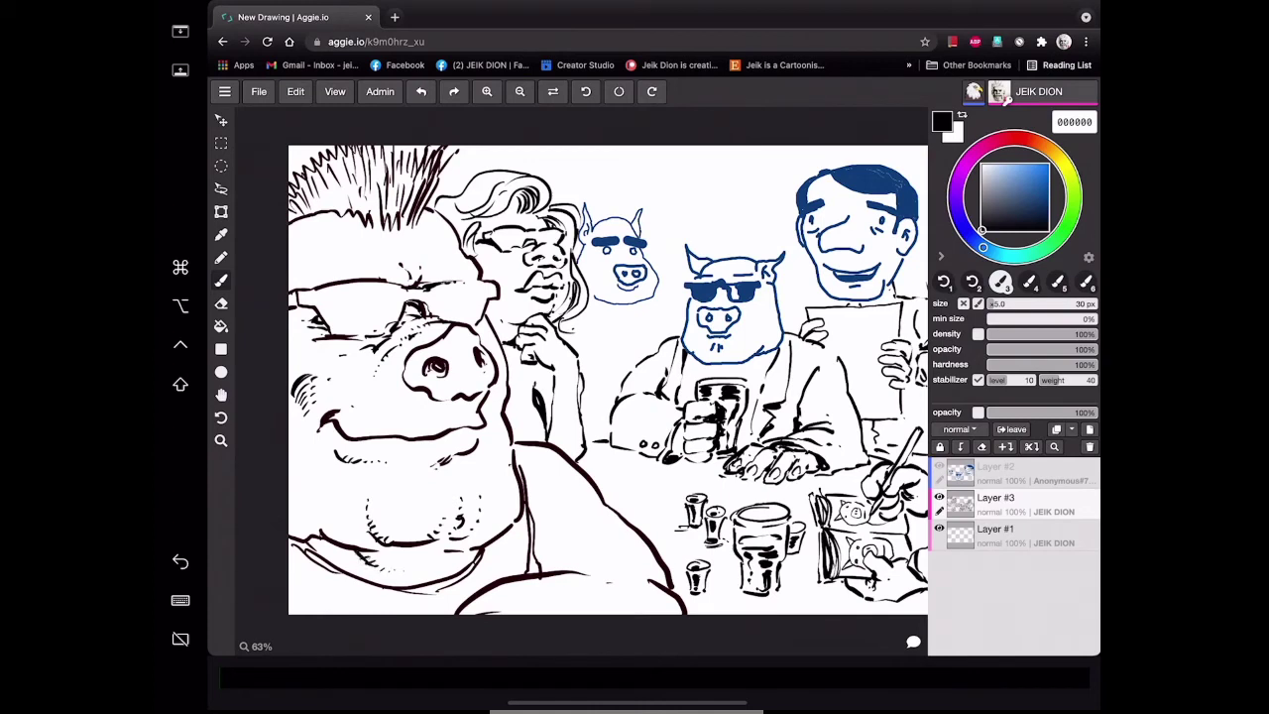
Draw a pig-headed figure with wavy trailing shapes as a tattoo down the foreground pig's upper arm.
left_click_drag(575, 572, 610, 573)
mouse_move(583, 469)
left_mouse_down()
mouse_move(547, 486)
mouse_move(584, 489)
mouse_move(569, 478)
left_mouse_up()
mouse_move(580, 466)
left_mouse_down()
mouse_move(573, 476)
mouse_move(607, 512)
left_mouse_up()
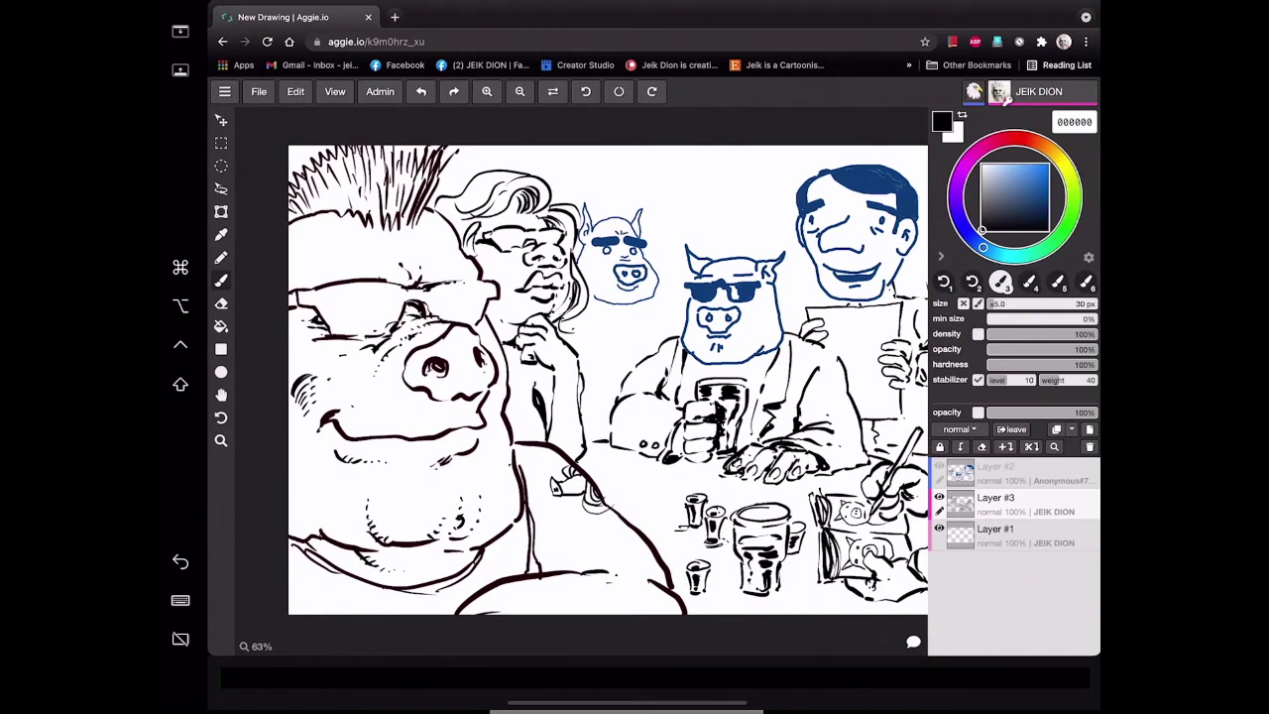
left_click_drag(569, 498, 581, 506)
mouse_move(557, 505)
left_mouse_down()
mouse_move(573, 520)
mouse_move(544, 515)
mouse_move(580, 533)
mouse_move(587, 515)
mouse_move(592, 532)
left_mouse_up()
mouse_move(583, 519)
left_mouse_down()
mouse_move(621, 536)
mouse_move(619, 520)
left_mouse_up()
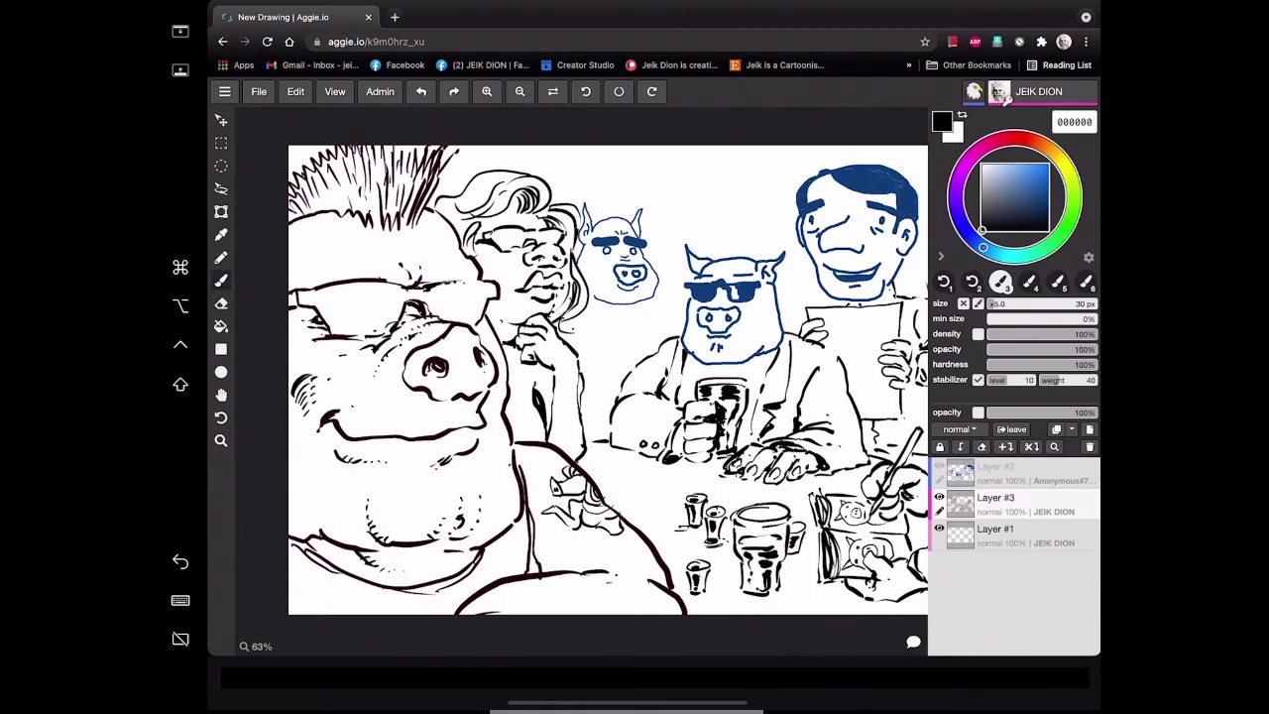
mouse_move(593, 533)
left_mouse_down()
mouse_move(605, 546)
mouse_move(576, 561)
left_mouse_up()
mouse_move(644, 535)
left_mouse_down()
mouse_move(589, 557)
mouse_move(616, 538)
mouse_move(615, 563)
left_mouse_up()
mouse_move(645, 543)
left_mouse_down()
mouse_move(625, 558)
mouse_move(670, 583)
mouse_move(660, 565)
mouse_move(643, 578)
left_mouse_up()
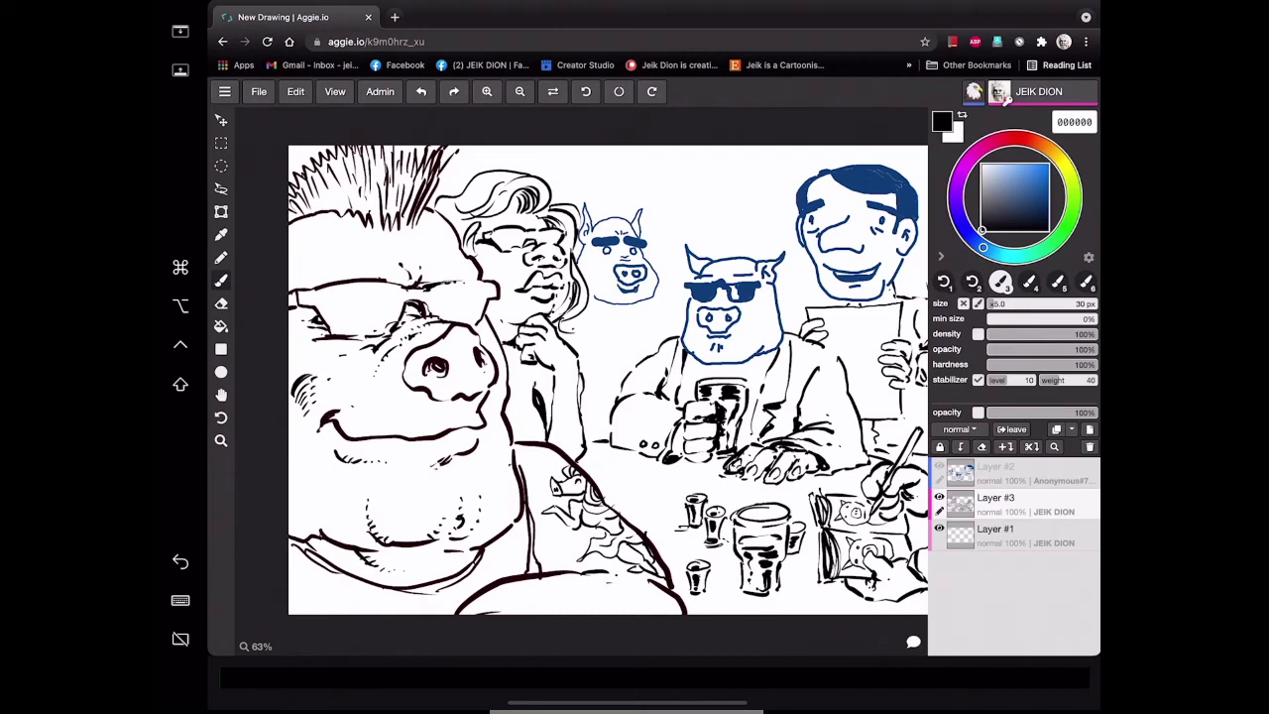
Draw an open-jacketed body under the small blue pig head in the background, with a quiffed face printed on its shirt.
left_click(221, 395)
left_click_drag(595, 396, 396, 385)
left_click_drag(738, 303, 727, 316)
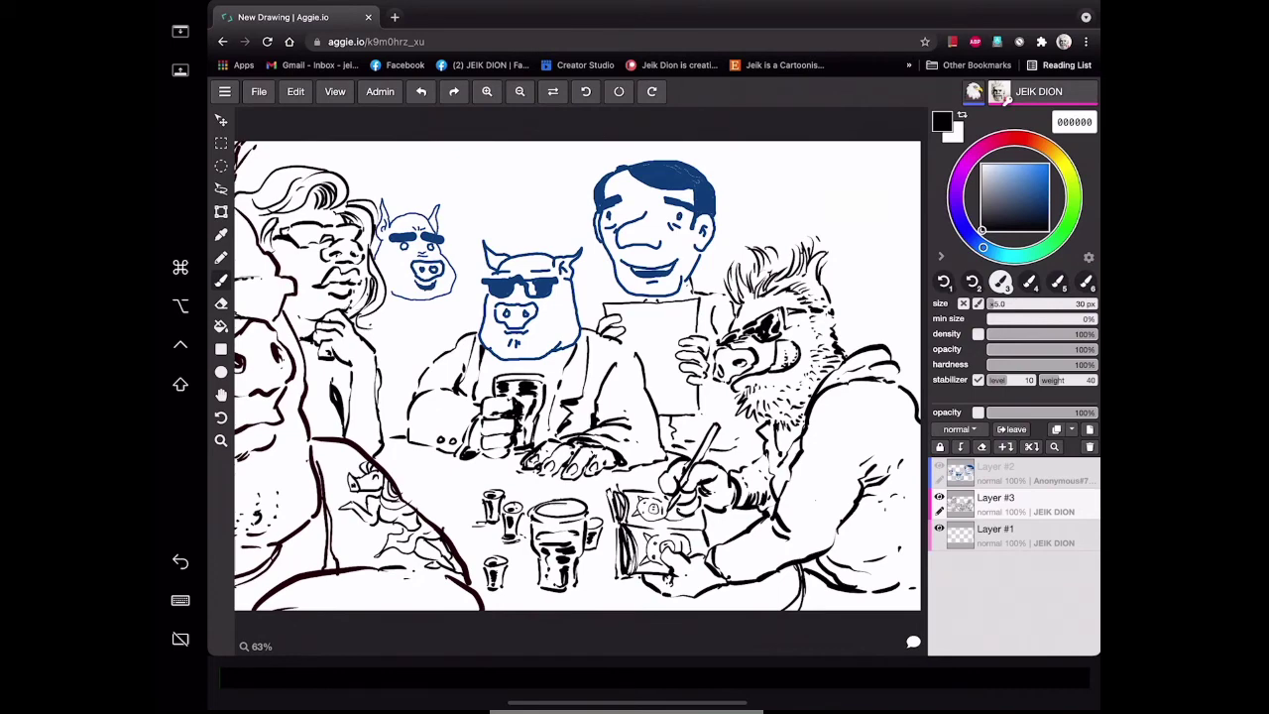
scroll(578, 376, "down", 2)
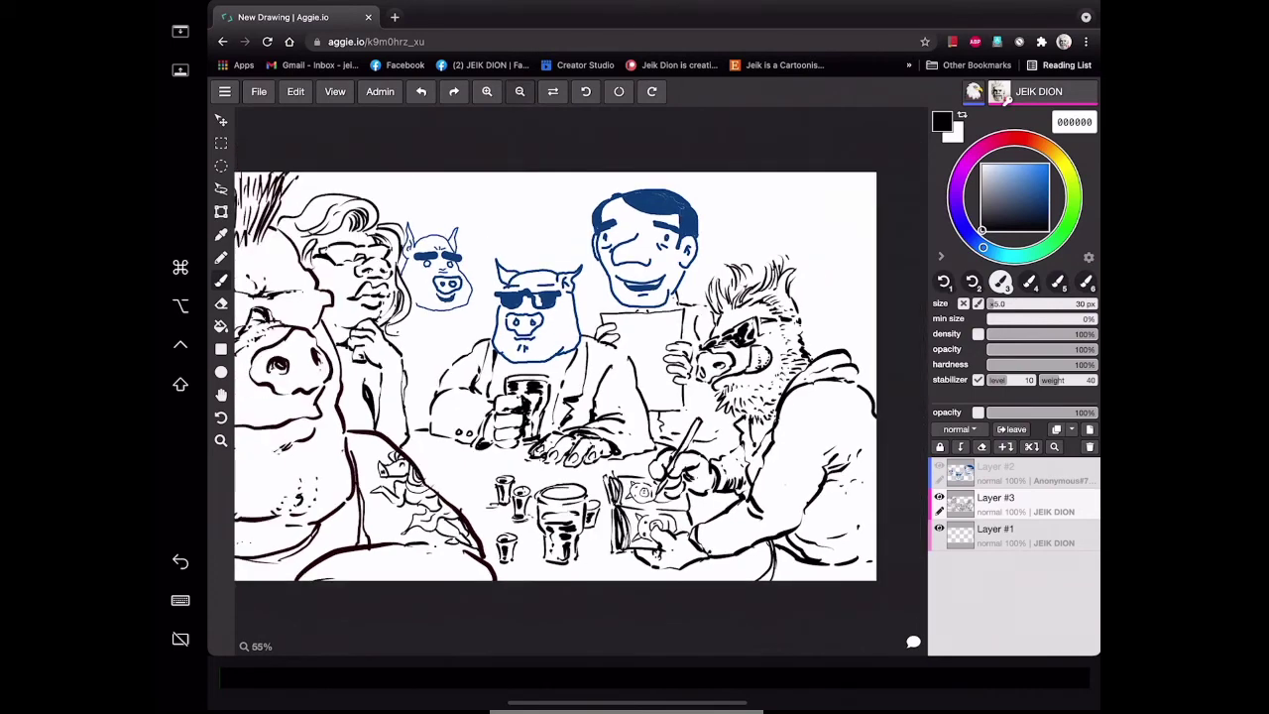
scroll(577, 375, "up", 2)
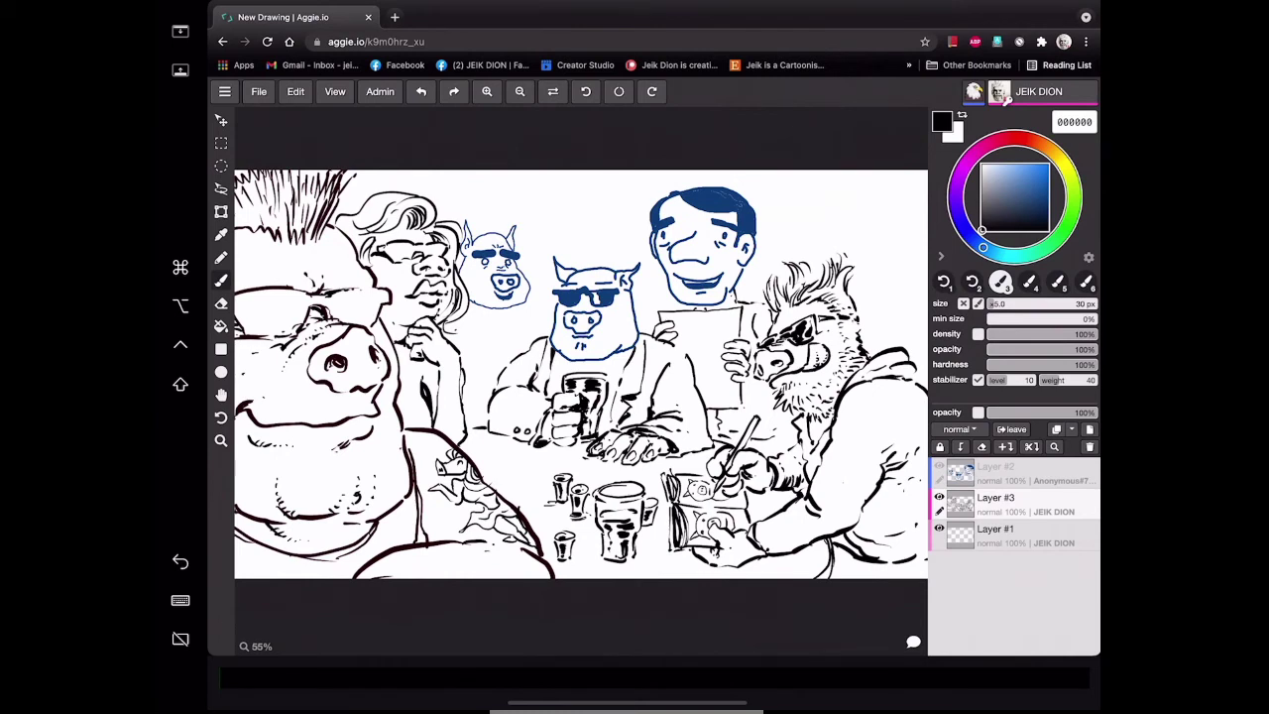
left_click(519, 91)
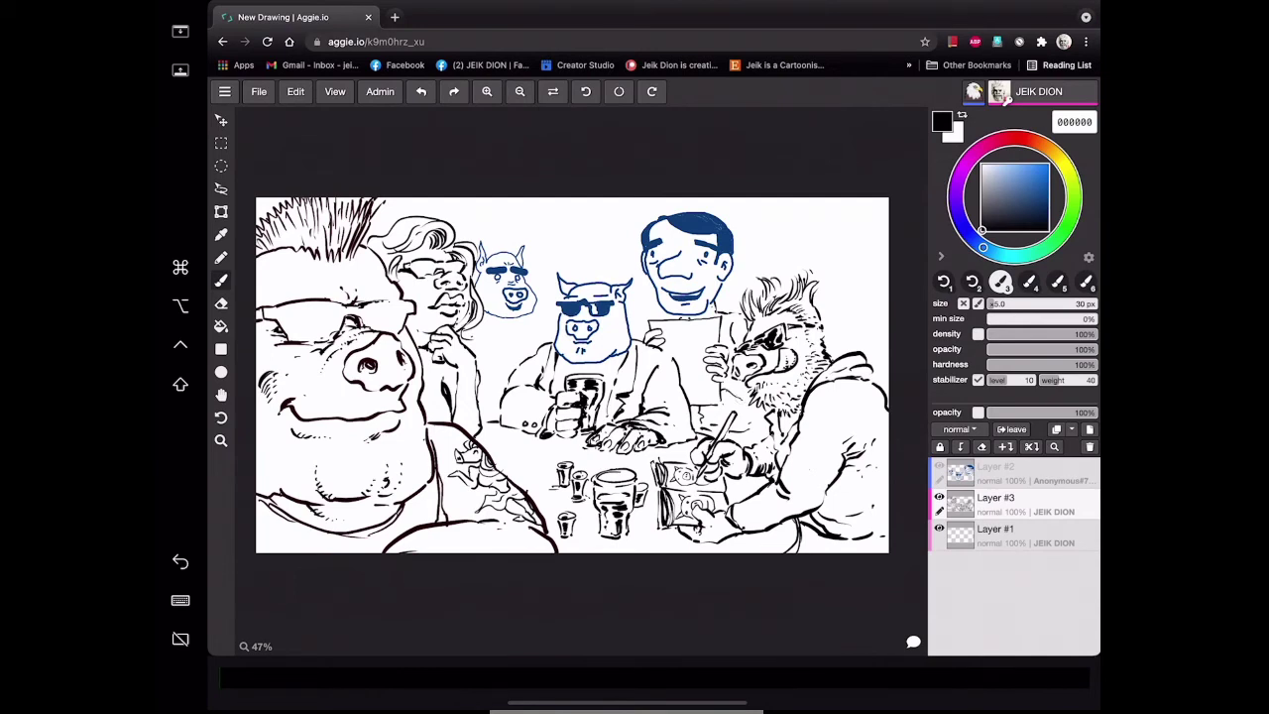
left_click_drag(490, 315, 492, 405)
mouse_move(531, 313)
left_mouse_down()
mouse_move(532, 349)
mouse_move(515, 323)
mouse_move(537, 317)
mouse_move(537, 345)
left_mouse_up()
left_click_drag(474, 321, 485, 414)
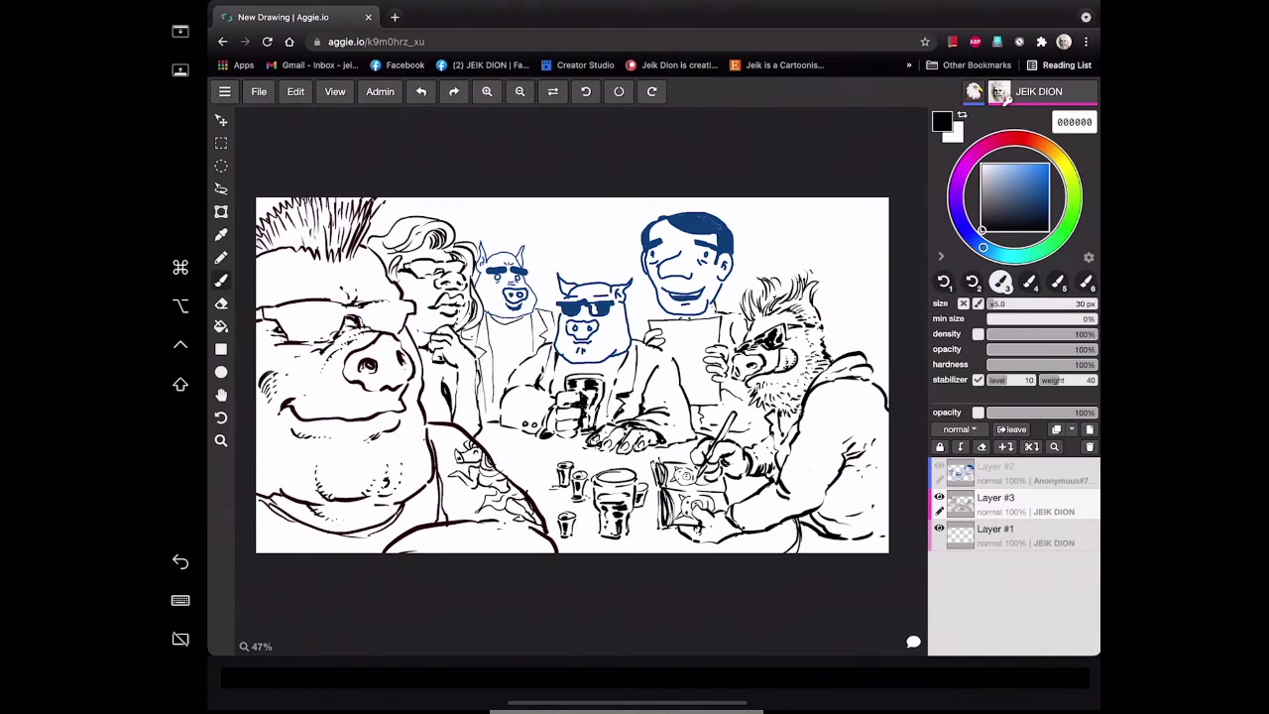
left_click_drag(505, 348, 500, 359)
mouse_move(501, 338)
left_mouse_down()
mouse_move(497, 362)
mouse_move(524, 330)
mouse_move(523, 362)
left_mouse_up()
left_click(486, 91)
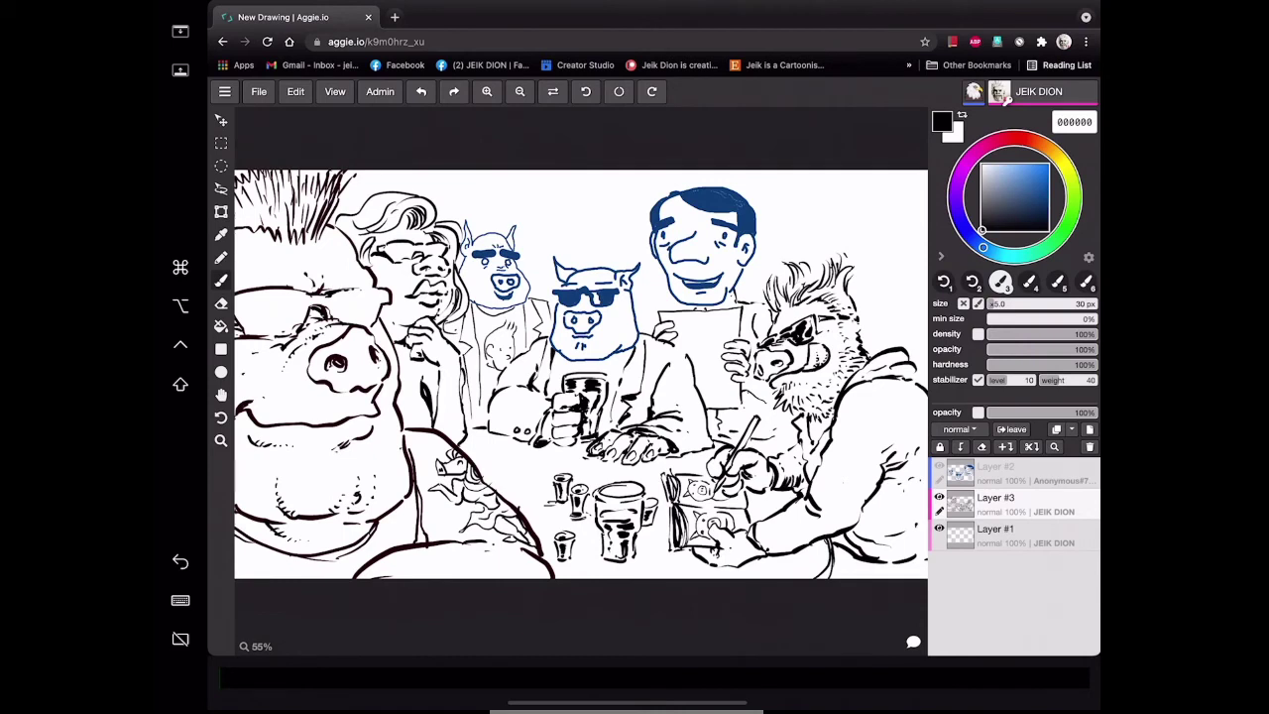
left_click_drag(488, 434, 528, 376)
left_click_drag(683, 431, 698, 417)
mouse_move(615, 465)
left_mouse_down()
mouse_move(627, 451)
mouse_move(667, 453)
left_mouse_up()
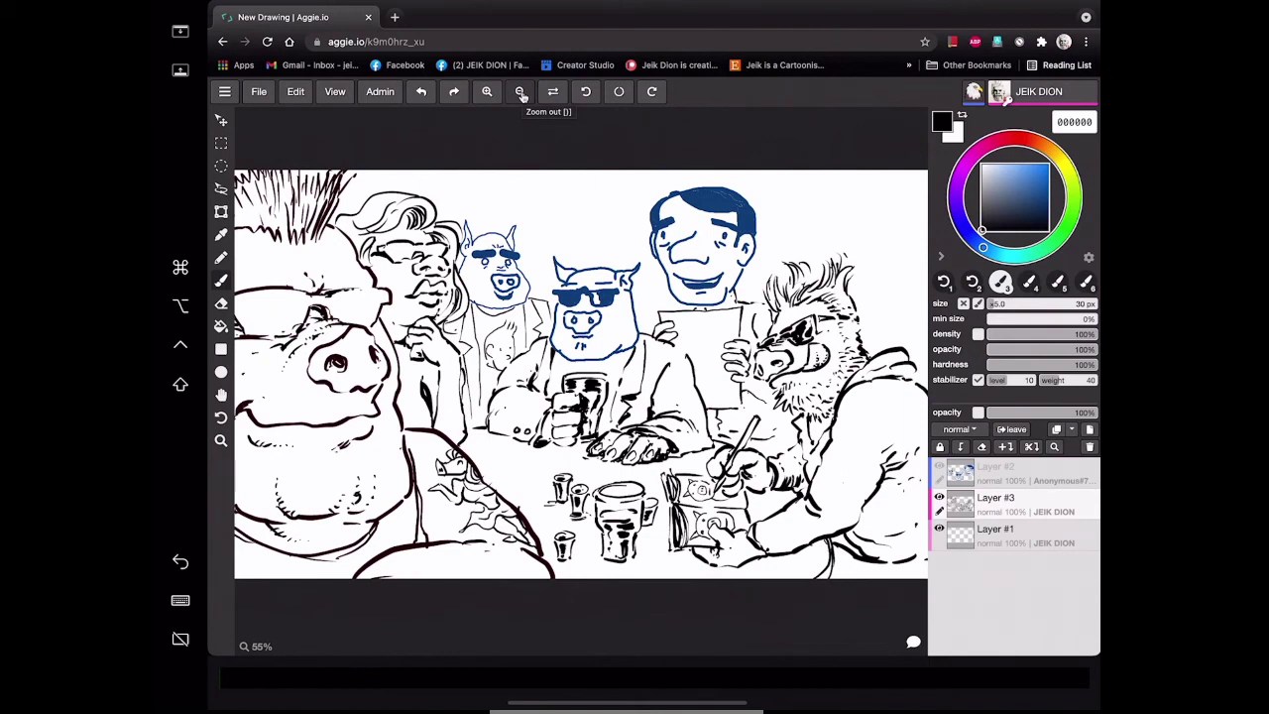
left_click(520, 92)
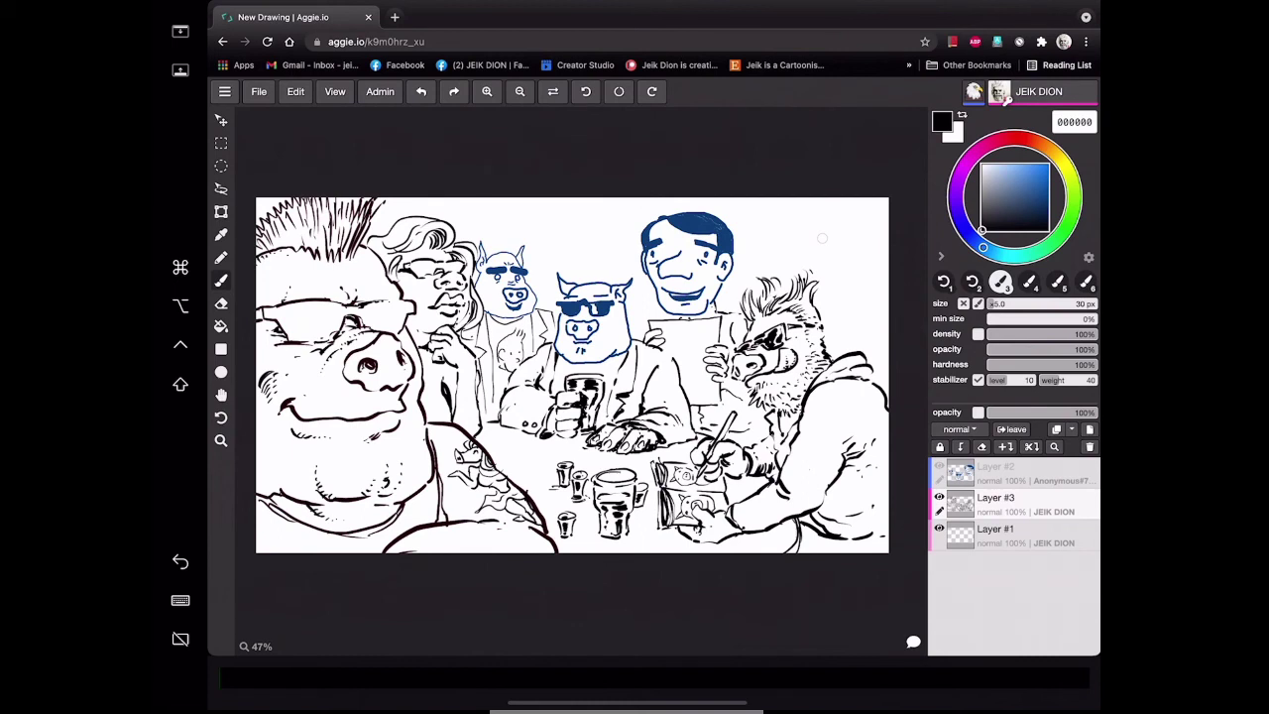
left_click_drag(868, 484, 864, 512)
left_click_drag(865, 508, 889, 490)
Sign the drawing in black with a small vertical signature beside the blue one on the drawing pig's back.
left_click(486, 91)
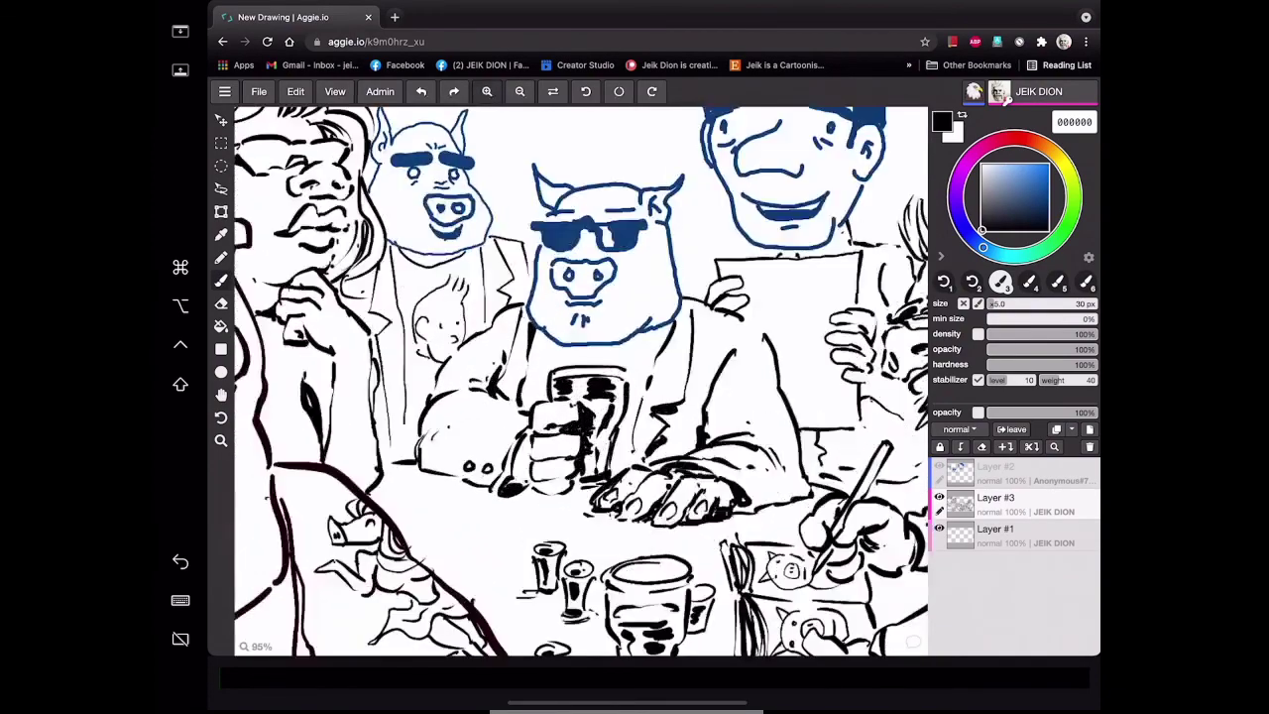
scroll(581, 381, "right", 10)
scroll(581, 380, "down", 4)
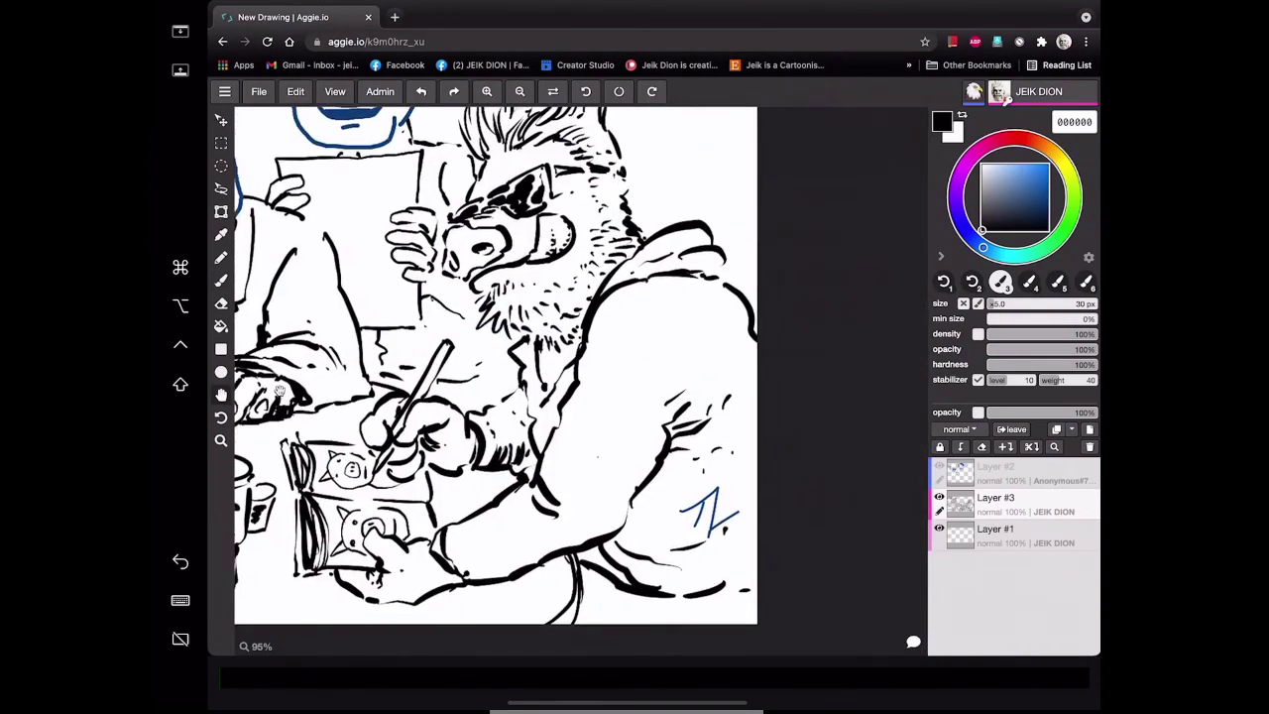
key("b")
mouse_move(577, 382)
left_mouse_down()
mouse_move(574, 426)
mouse_move(588, 388)
mouse_move(586, 420)
mouse_move(561, 422)
left_mouse_up()
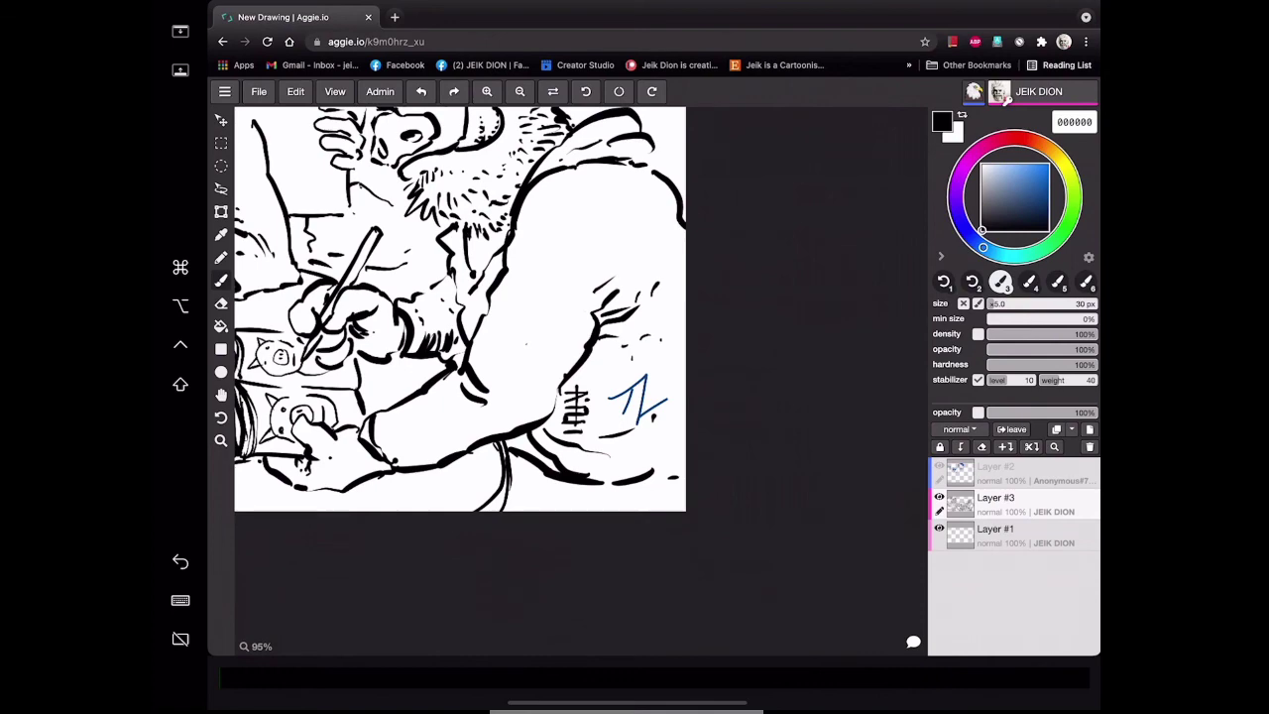
scroll(571, 357, "down", 5)
mouse_move(571, 356)
left_mouse_down()
mouse_move(882, 536)
mouse_move(842, 510)
left_mouse_up()
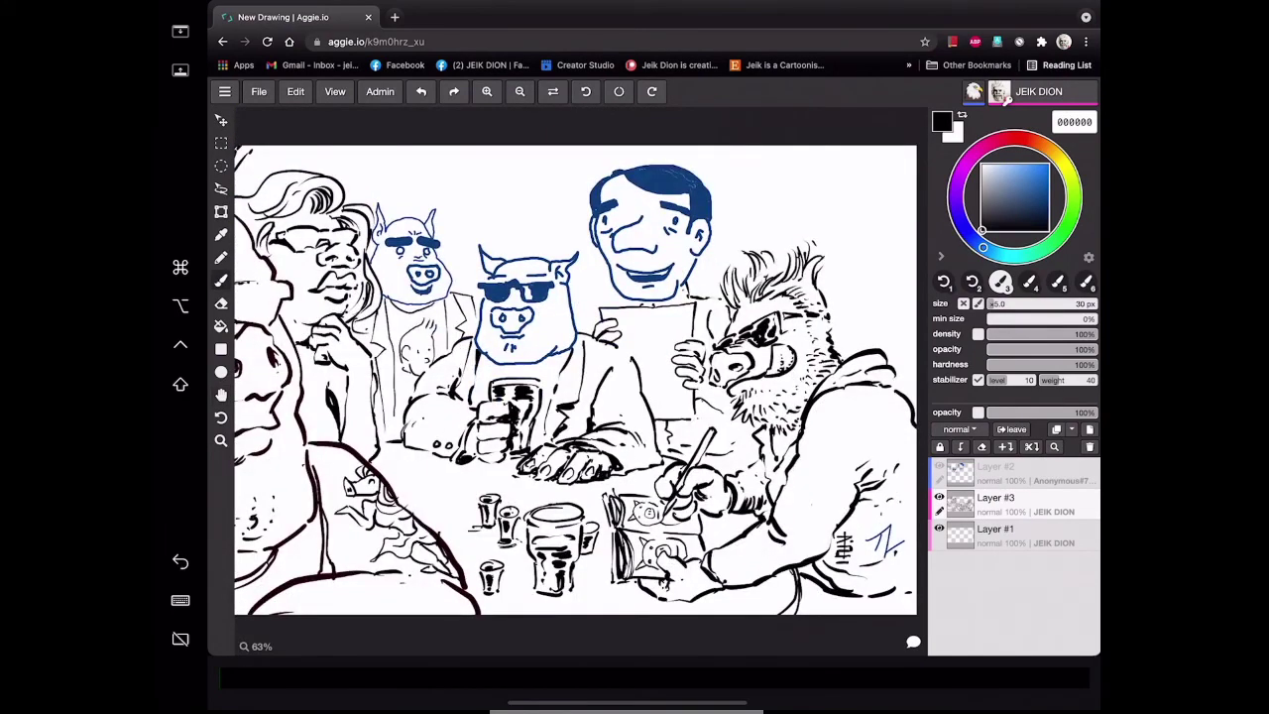
scroll(575, 379, "down", 1)
scroll(573, 374, "up", 2)
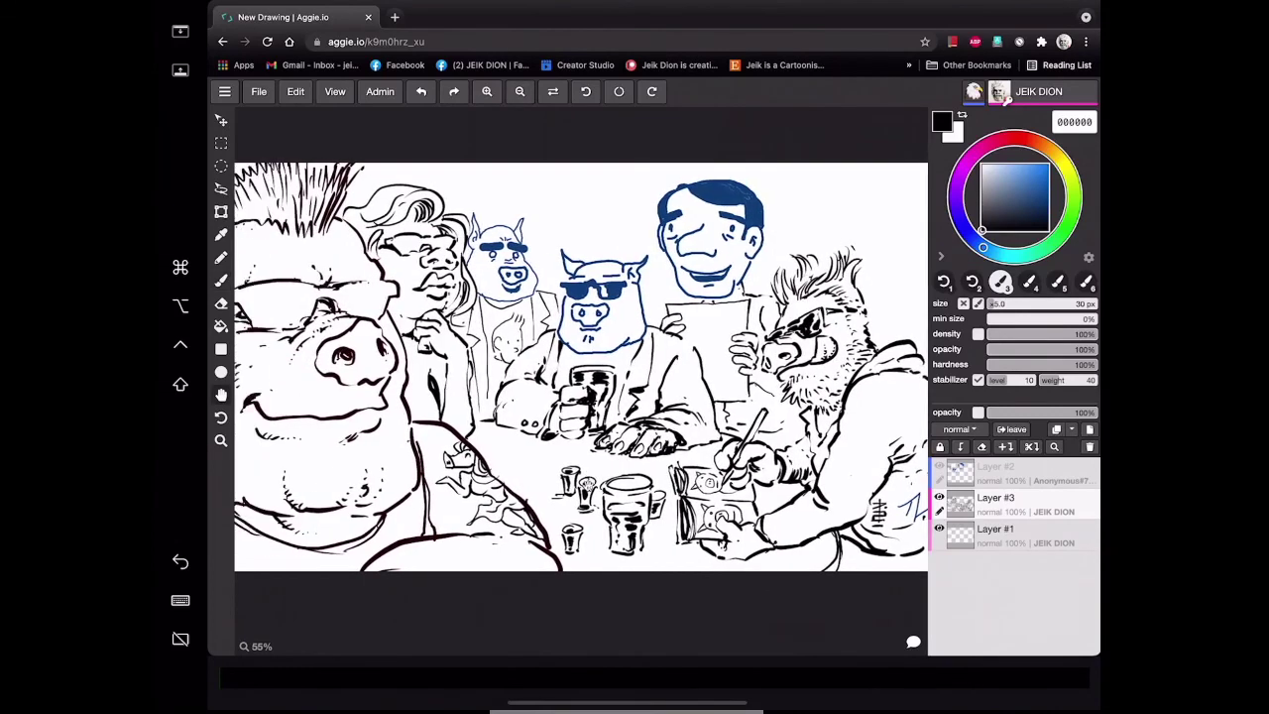
scroll(580, 369, "up", 2)
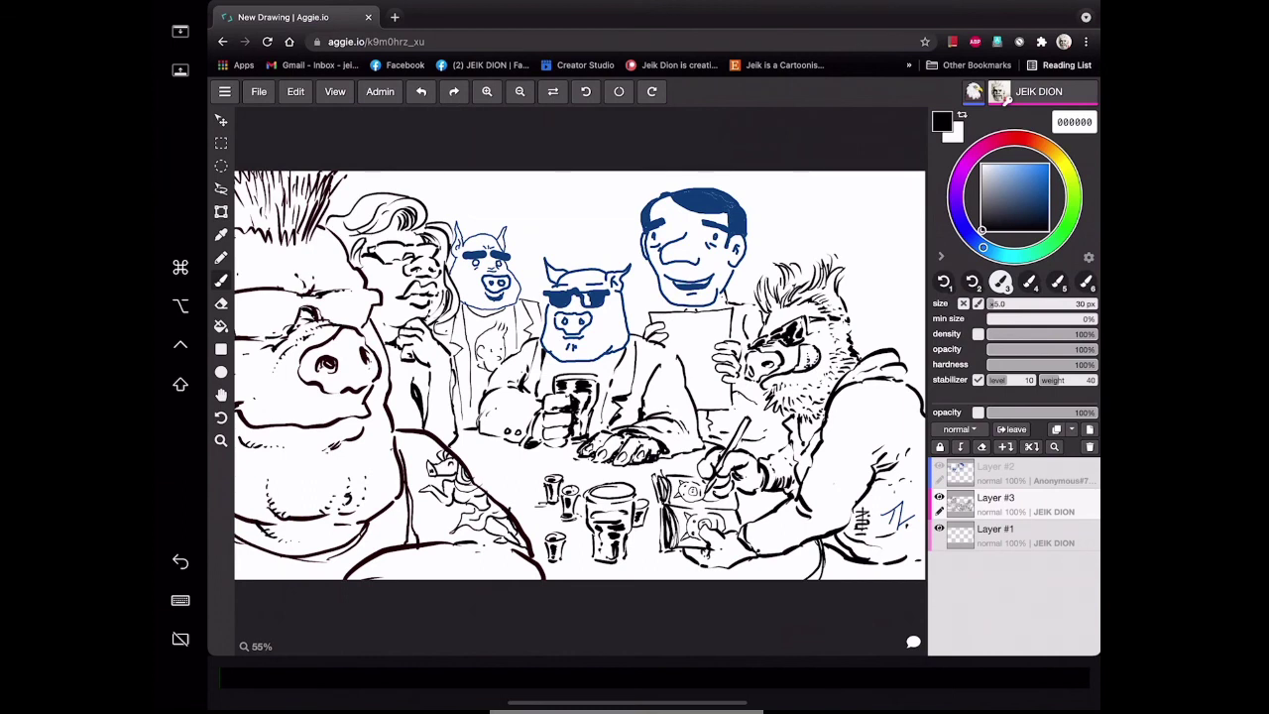
left_click(519, 91)
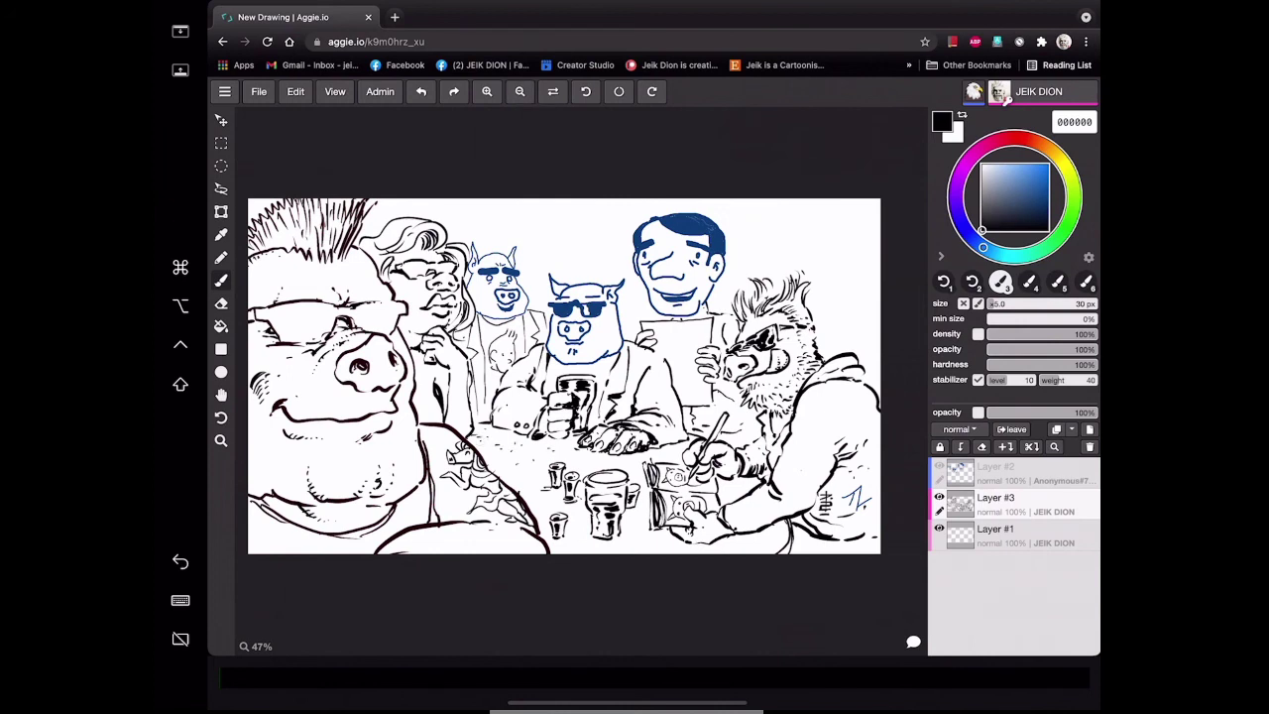
mouse_move(722, 540)
left_mouse_down()
mouse_move(758, 532)
mouse_move(743, 541)
left_mouse_up()
left_click_drag(715, 486, 735, 480)
mouse_move(591, 544)
left_mouse_down()
mouse_move(638, 537)
mouse_move(578, 532)
mouse_move(546, 501)
left_mouse_up()
Open the website quebecbd.com in a new browser tab.
key("super+t")
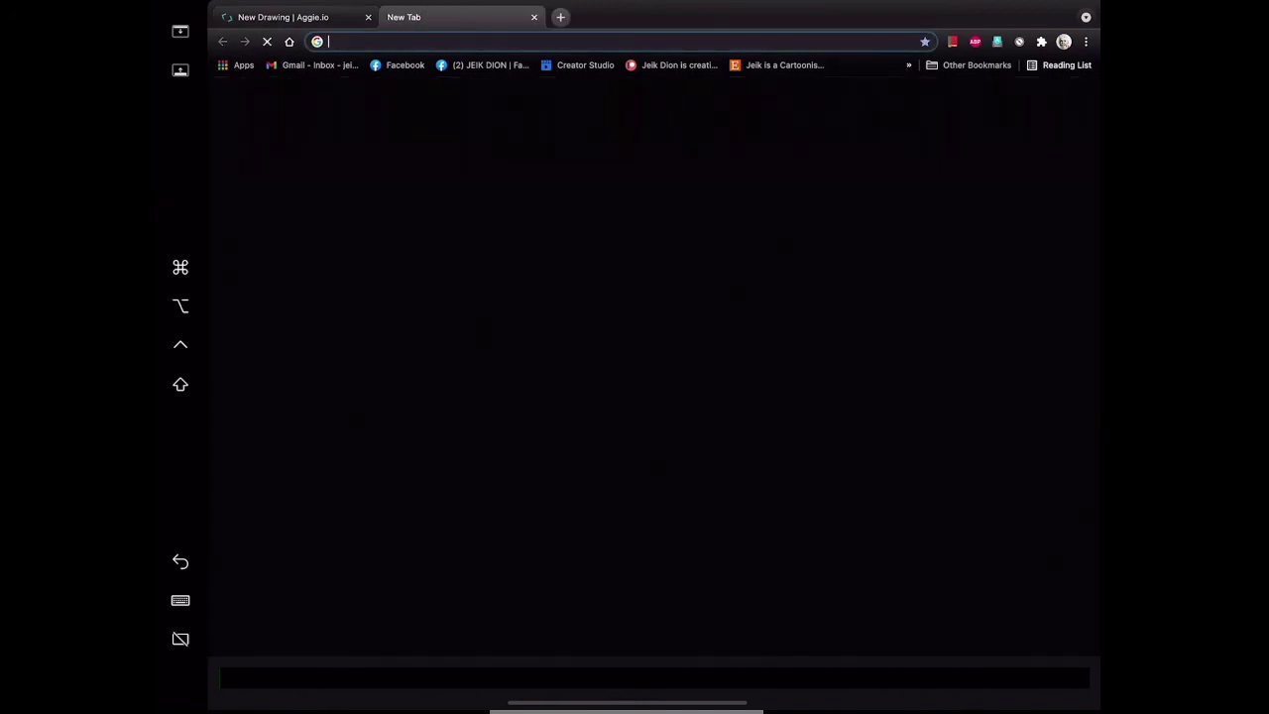
type("qu")
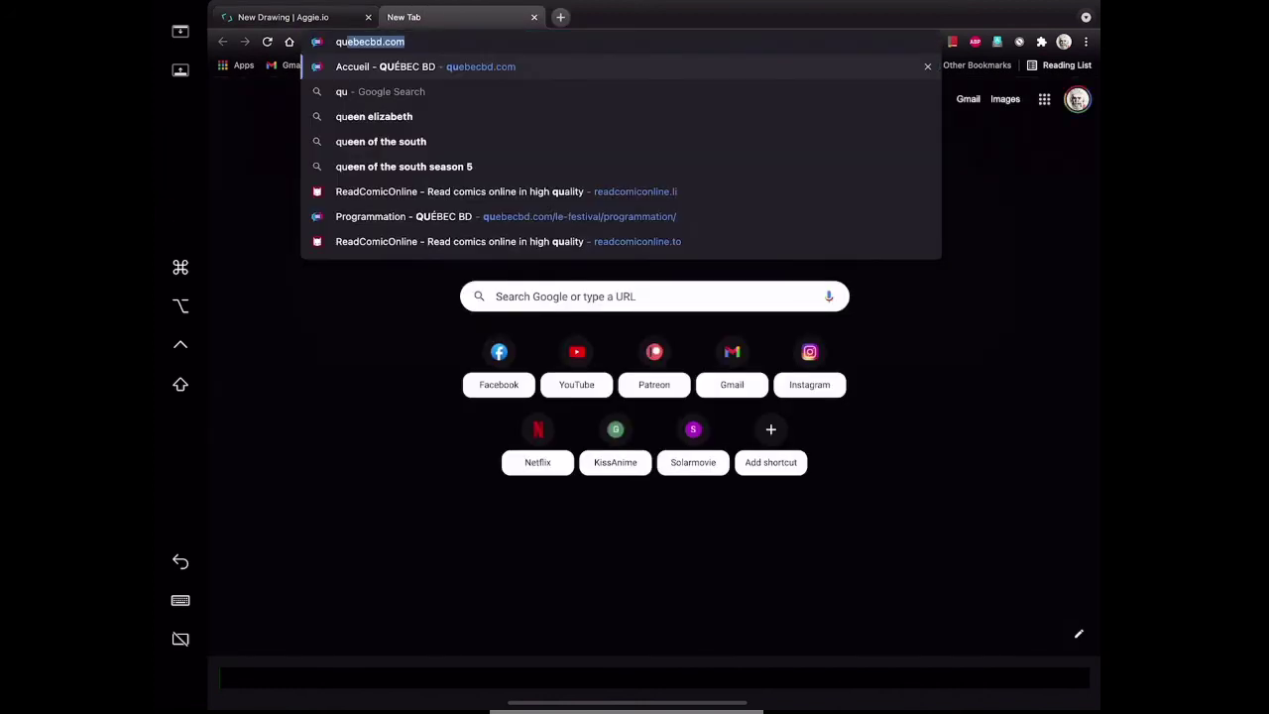
type("ebec")
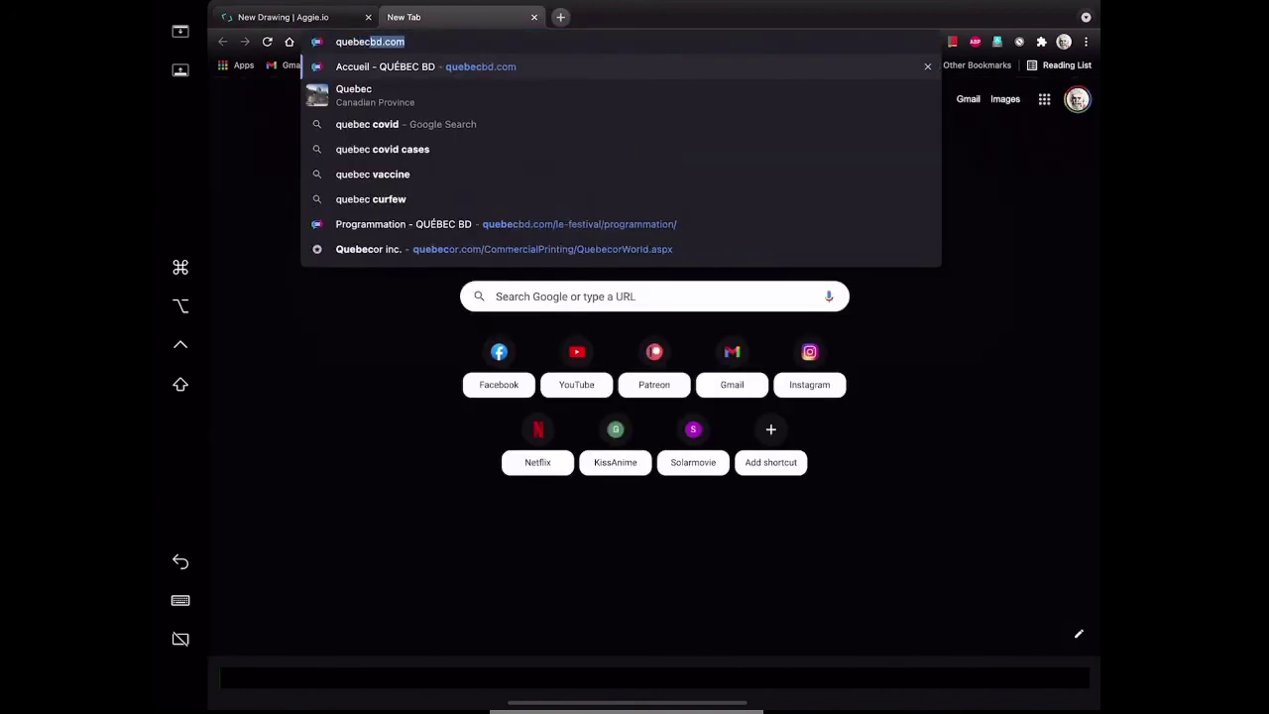
type("bd.com")
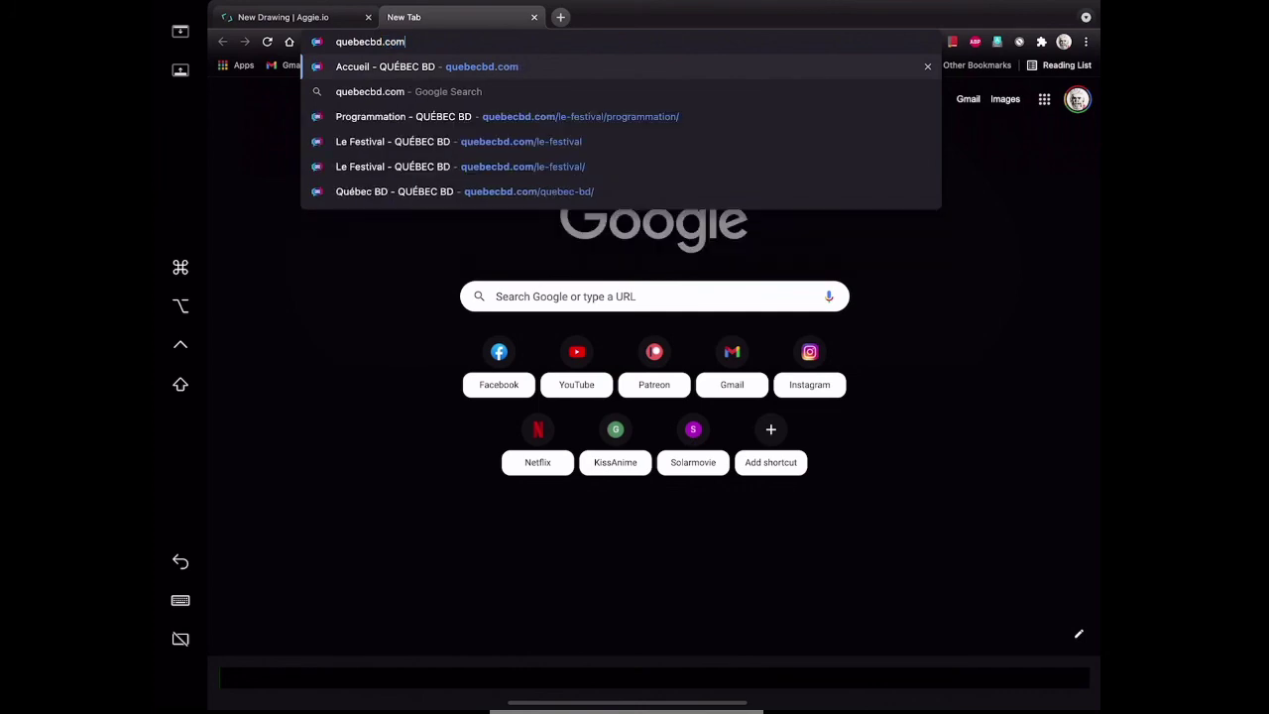
key("Return")
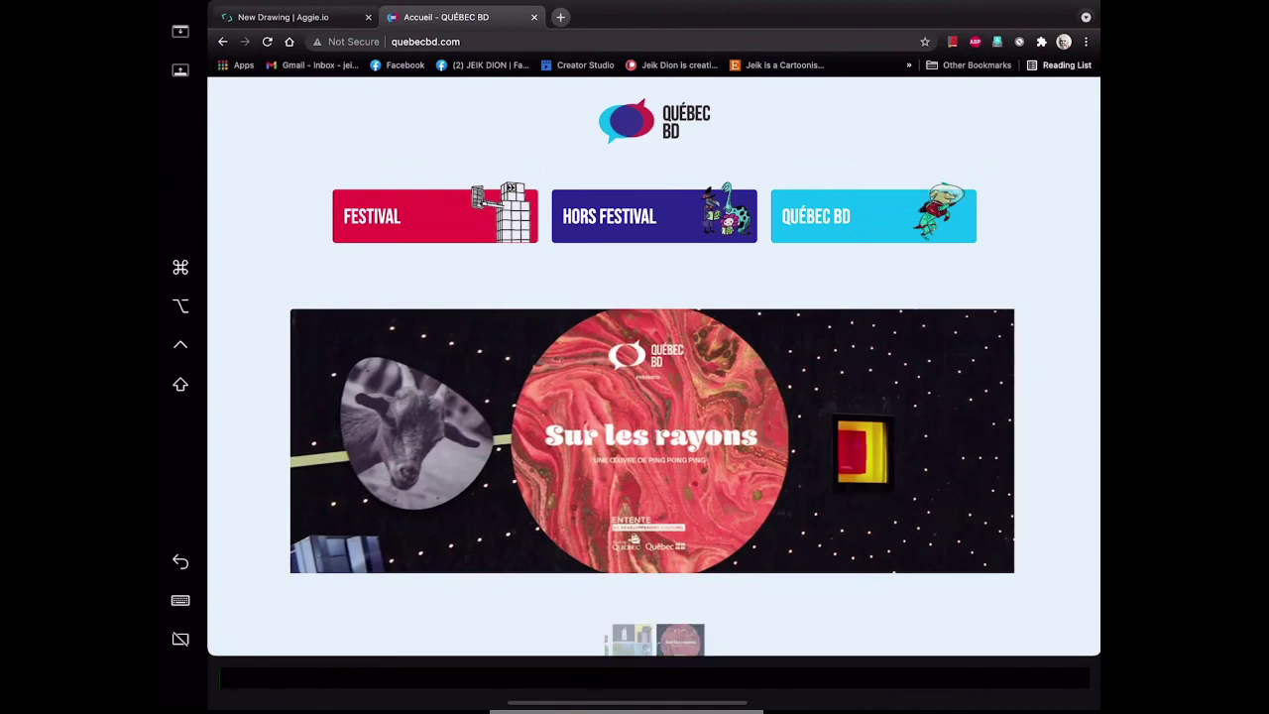
Open the Festival section of the Québec BD site and look through its page.
left_click(430, 234)
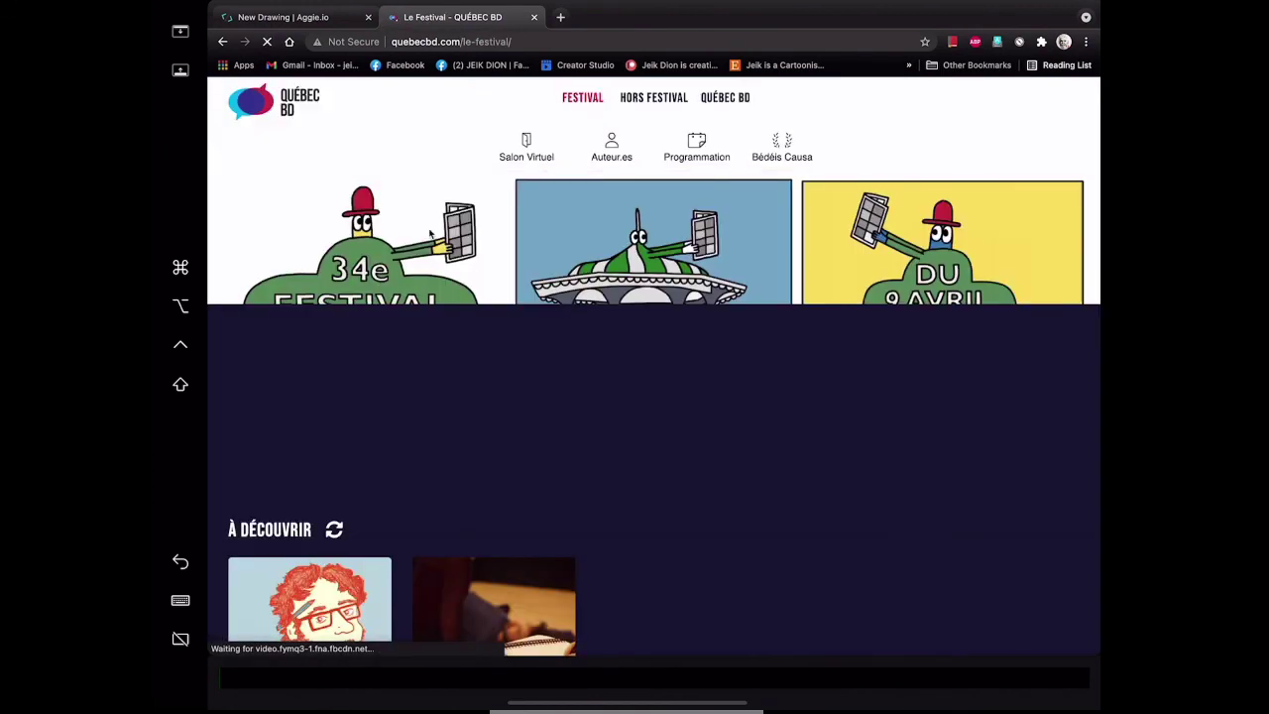
scroll(515, 344, "down", 5)
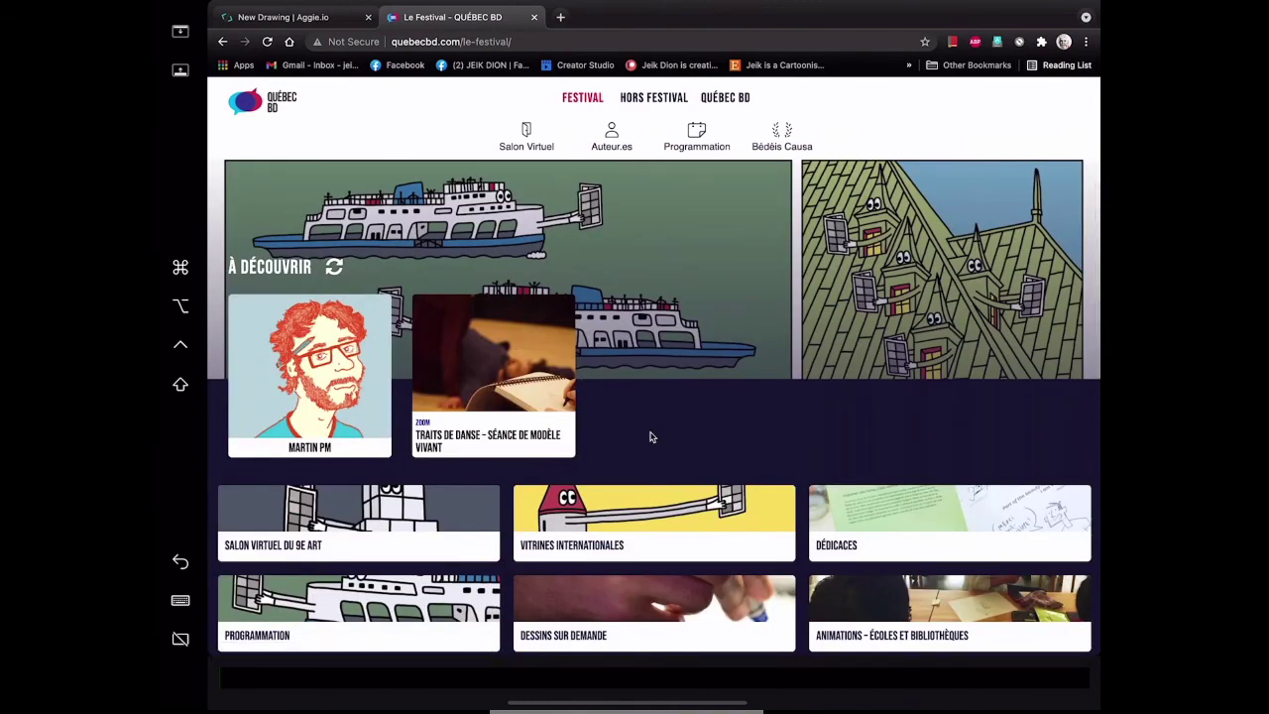
scroll(651, 436, "down", 5)
scroll(651, 436, "up", 10)
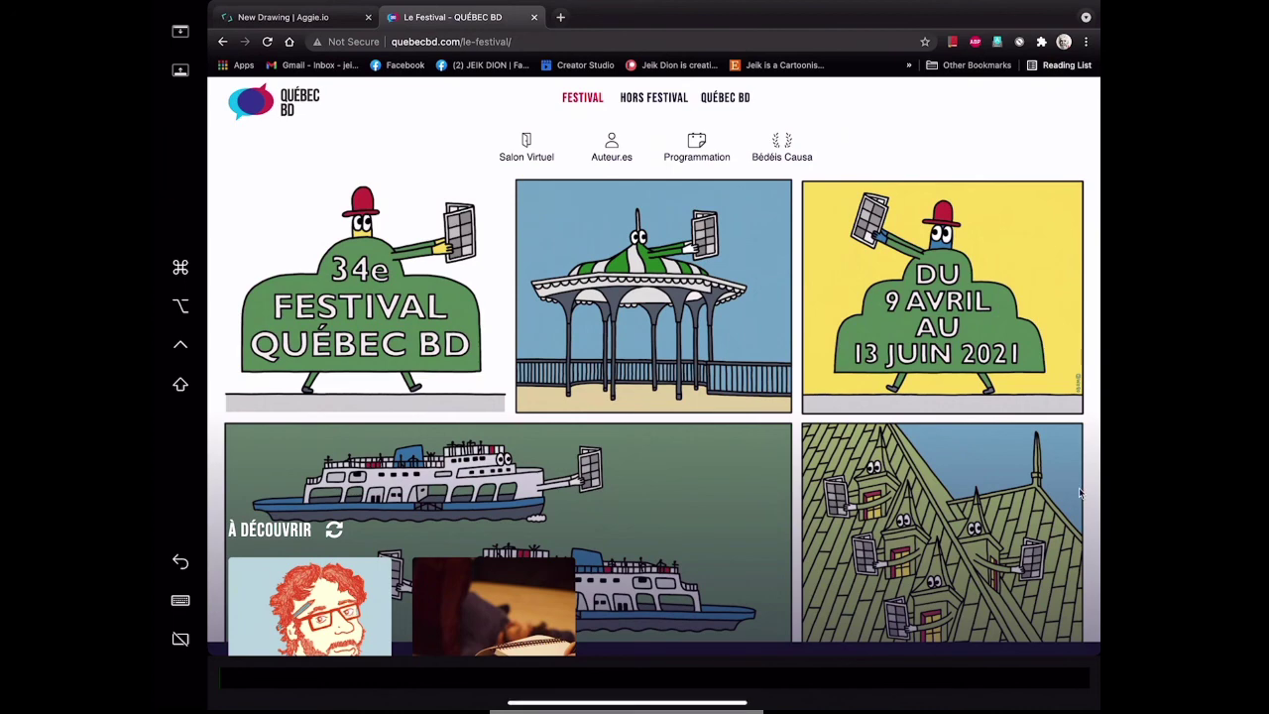
Switch to Procreate, showing the ink drawing of a hand holding a sphere.
left_click_drag(627, 709, 626, 446)
left_click(917, 461)
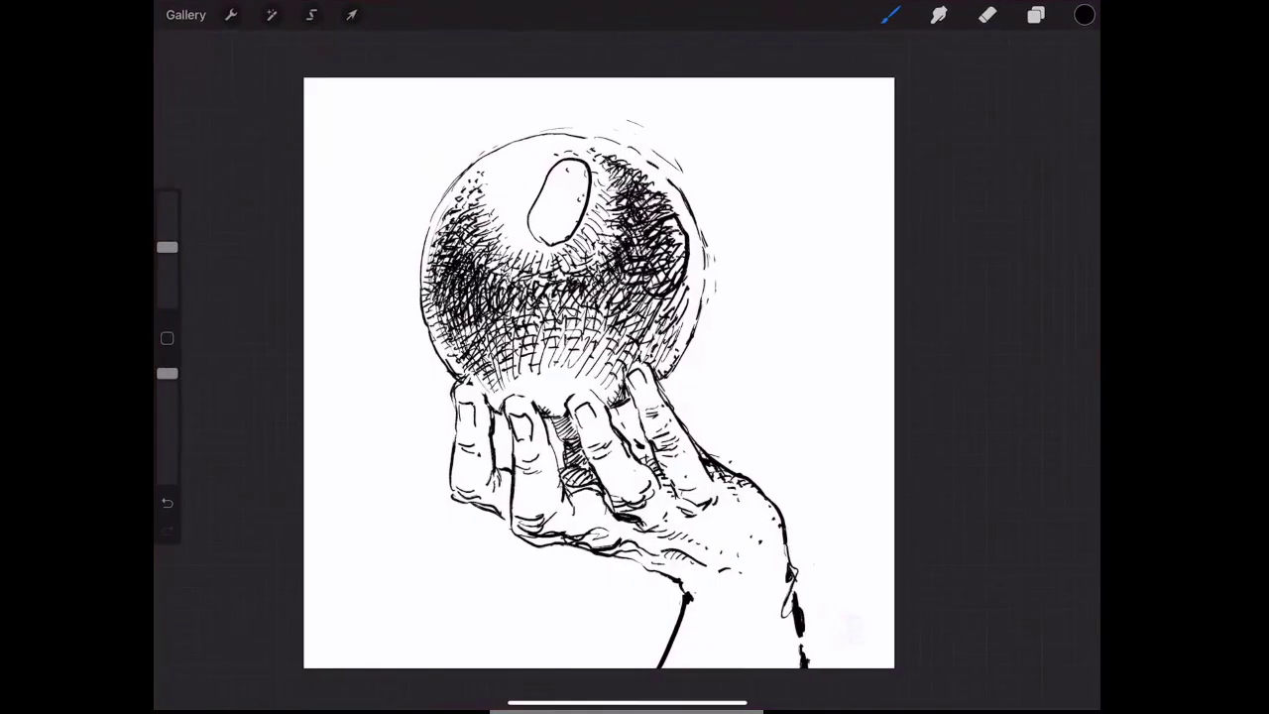